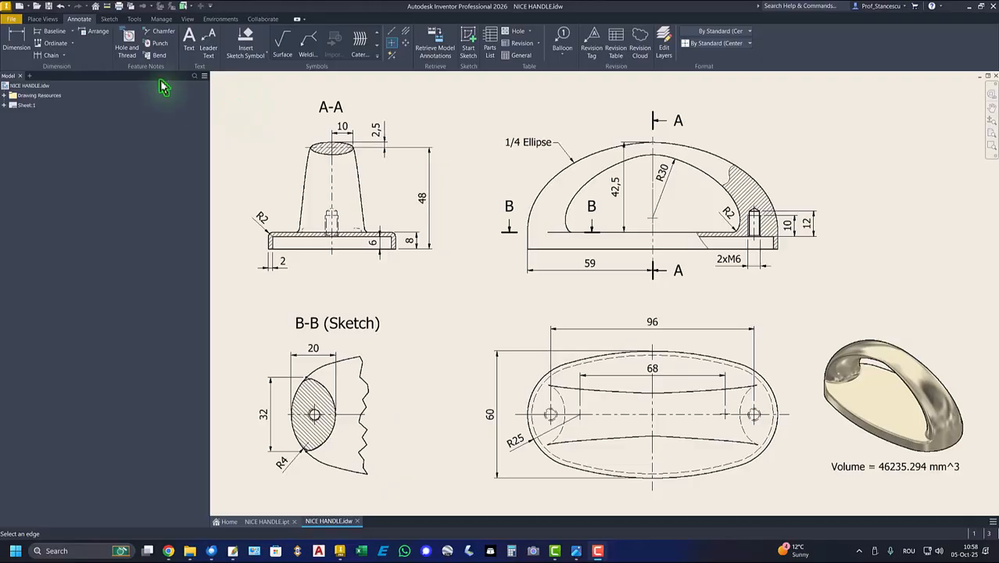
# Create a new part from the metric Standard (mm).ipt template and start a sketch on the horizontal XZ plane
pyautogui.click(19, 7)
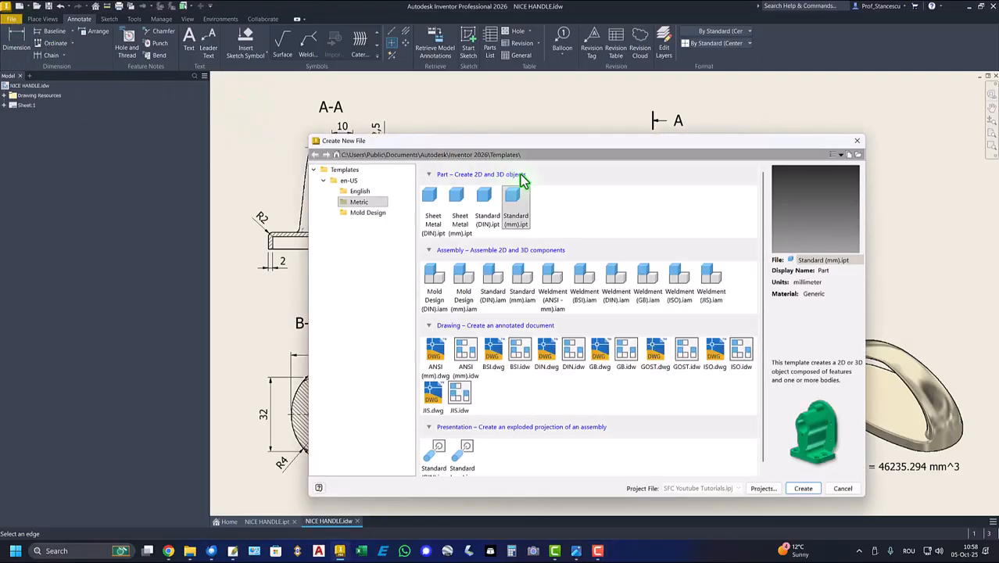
pyautogui.doubleClick(509, 201)
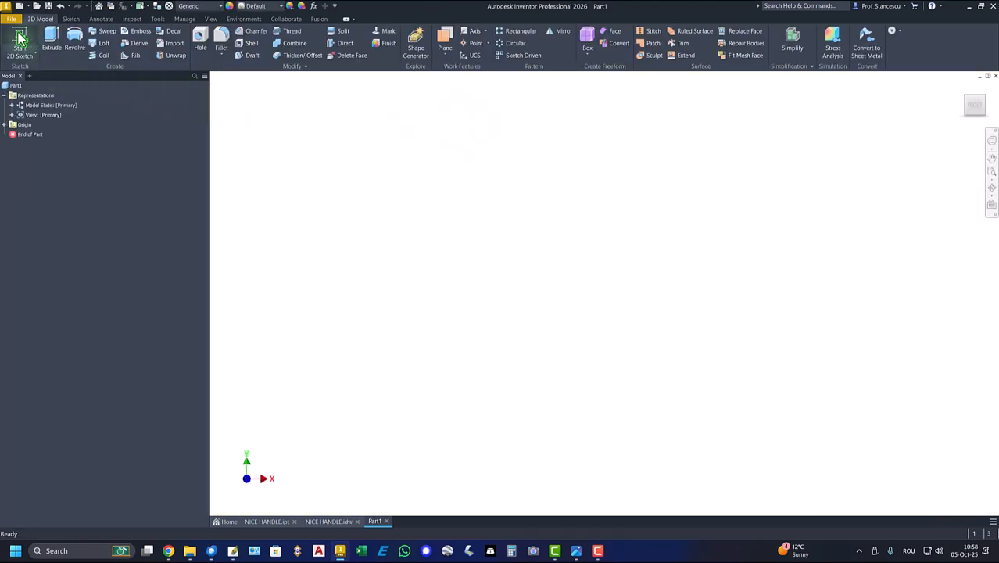
pyautogui.click(19, 39)
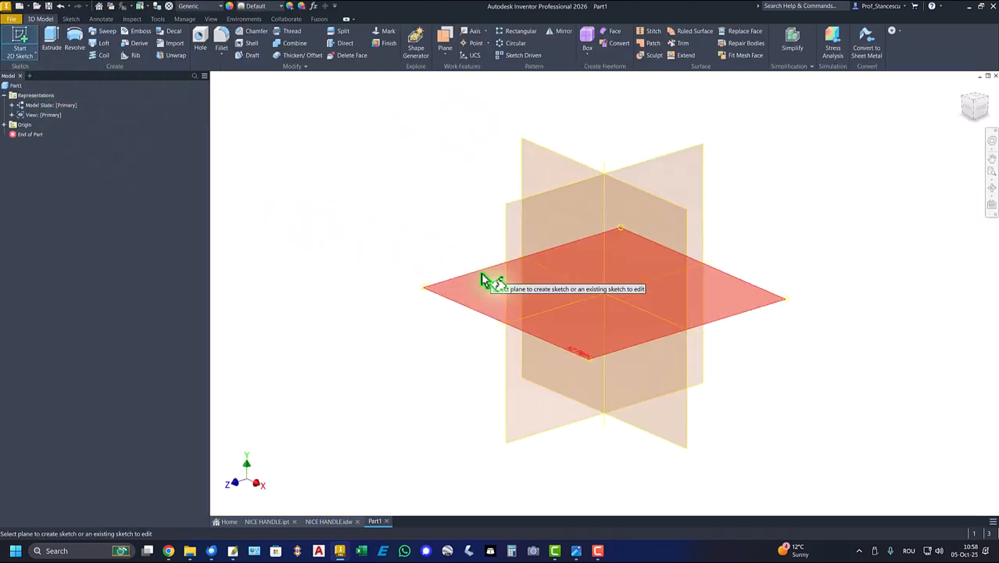
pyautogui.click(483, 280)
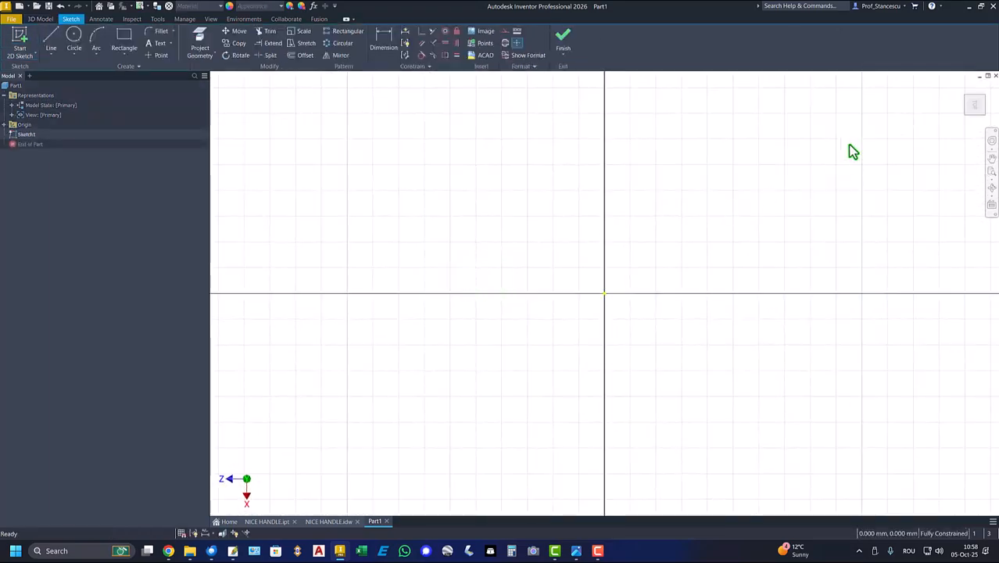
pyautogui.click(986, 88)
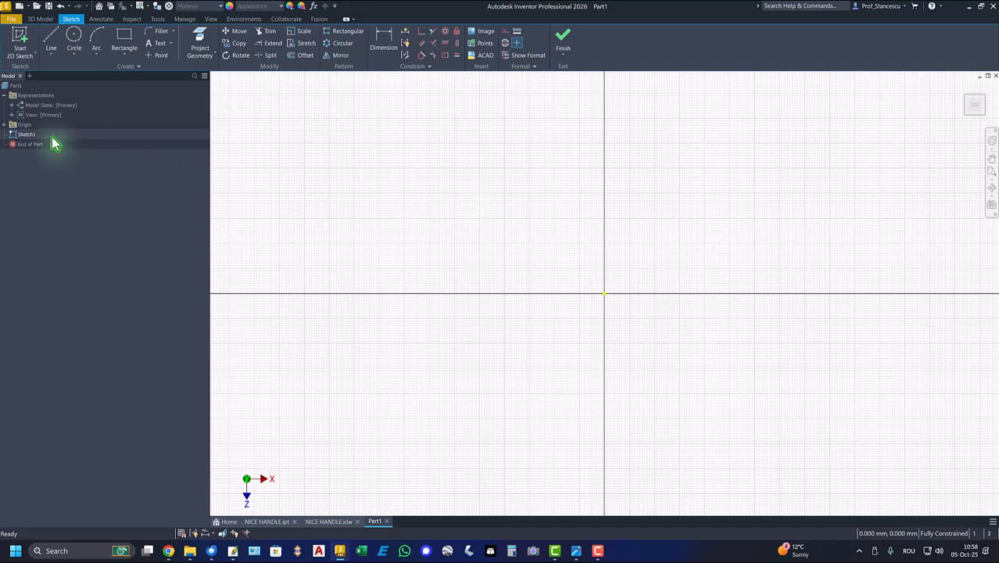
# Sketch a 25 mm radius circle left of the origin and a larger freehand circle to the right of it
pyautogui.click(74, 38)
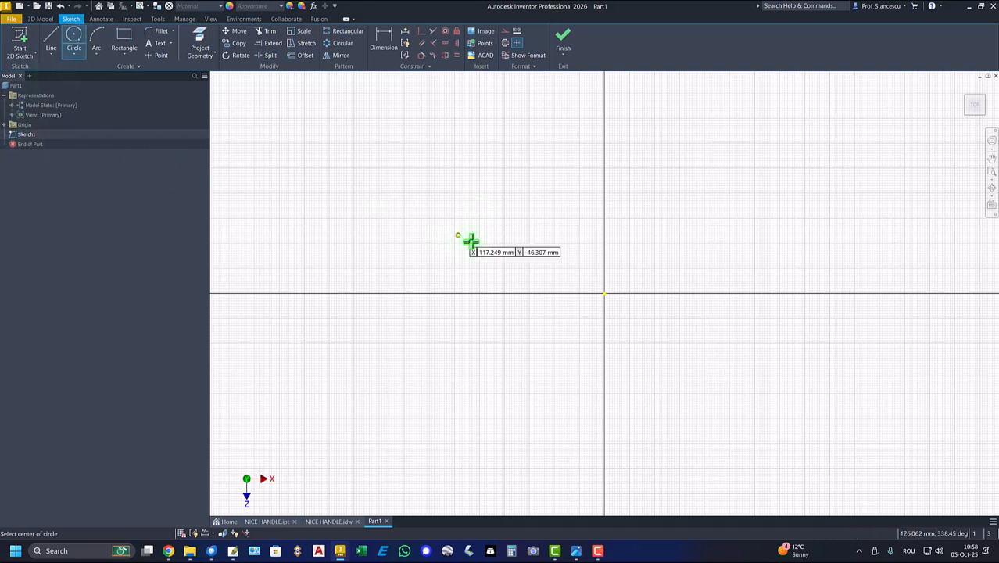
pyautogui.click(510, 256)
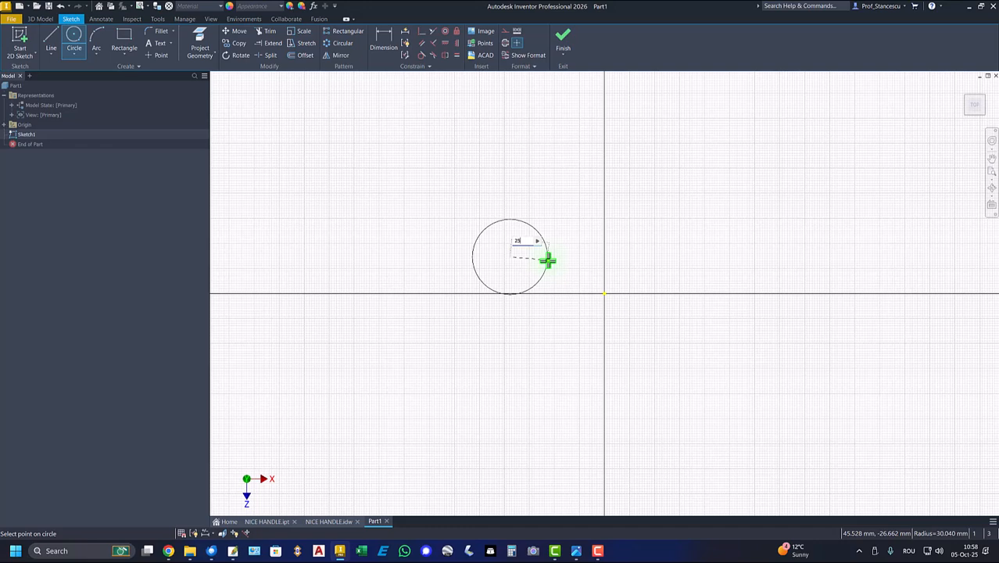
pyautogui.press('Return')
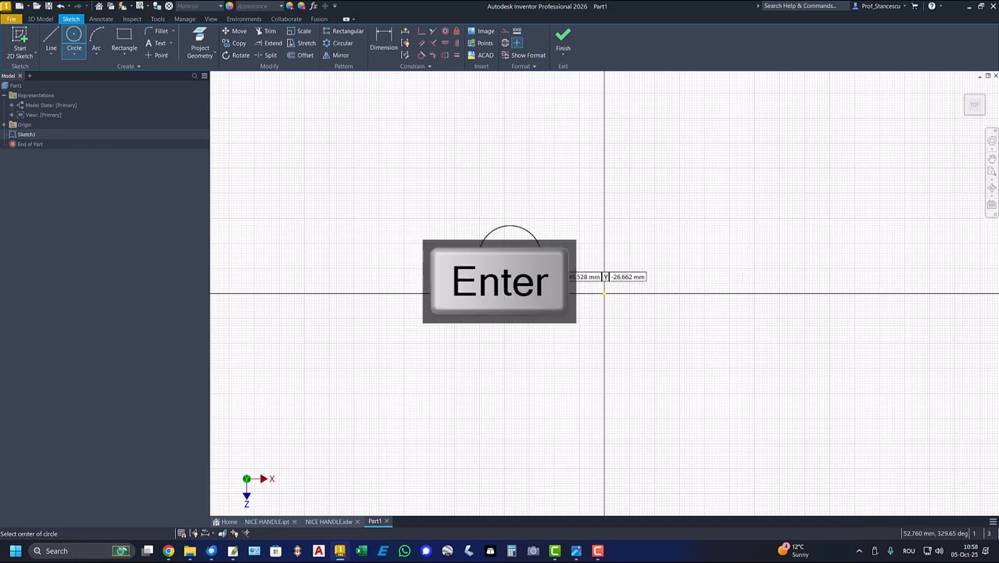
pyautogui.click(677, 250)
pyautogui.click(709, 288)
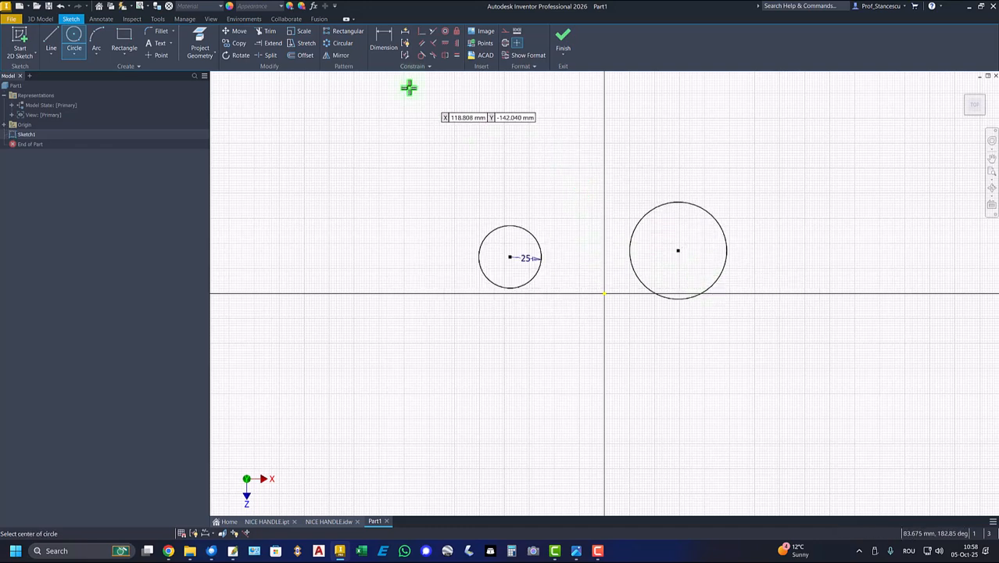
# Apply an Equal constraint between the right circle and the 25 mm radius circle
pyautogui.click(457, 55)
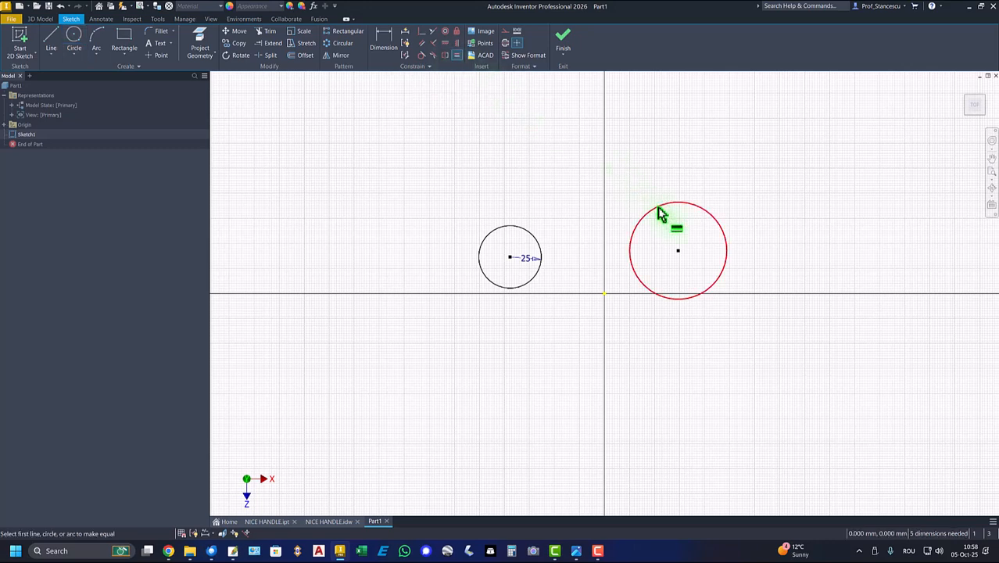
pyautogui.click(656, 206)
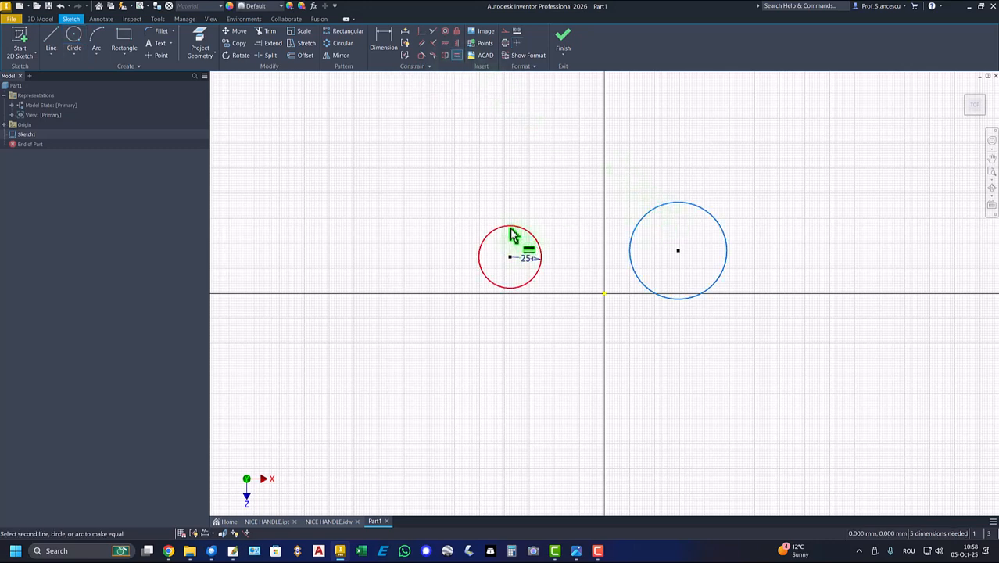
pyautogui.click(511, 233)
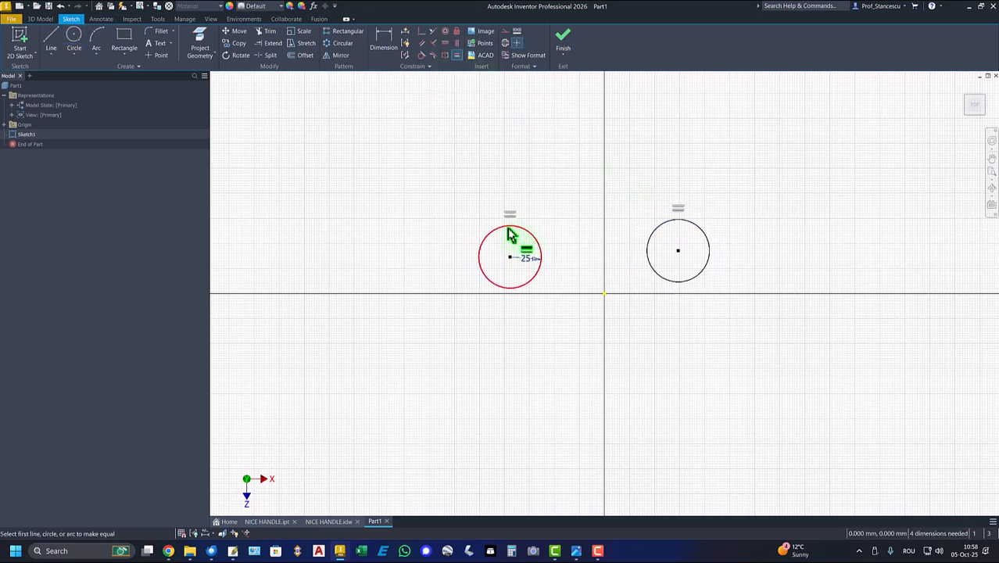
# Constrain the two circle centers horizontally to each other and to the sketch origin
pyautogui.click(445, 43)
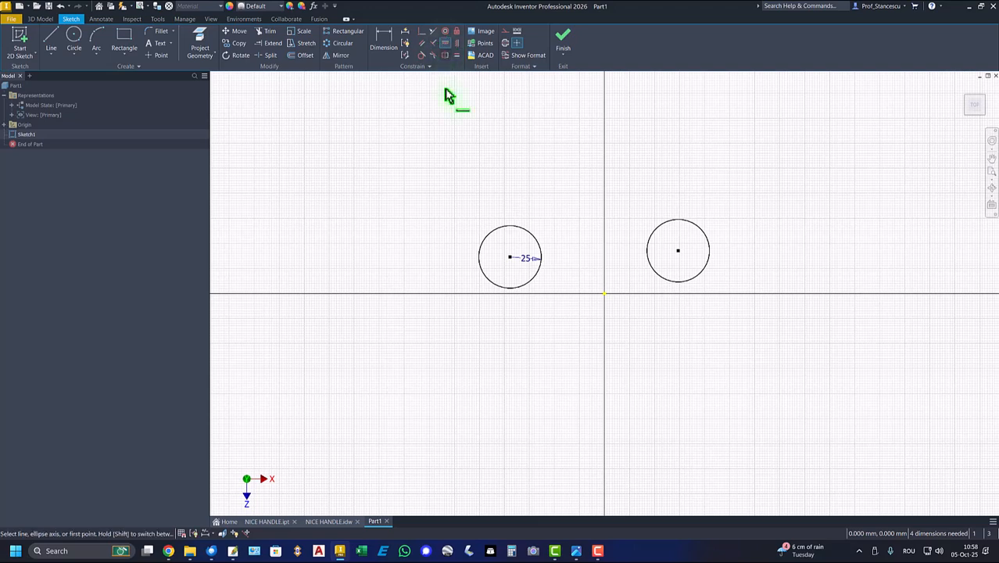
pyautogui.click(510, 258)
pyautogui.click(678, 251)
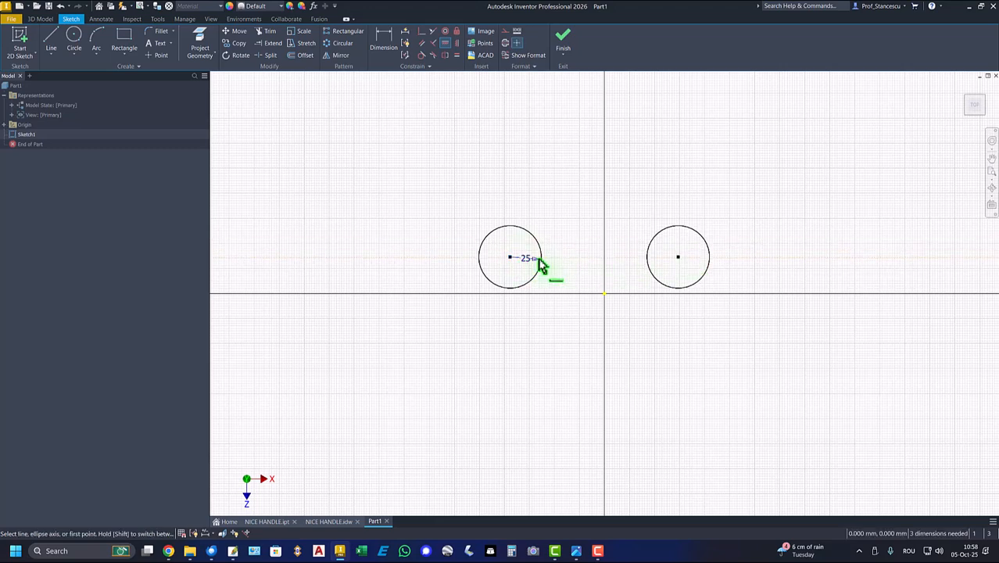
pyautogui.click(510, 258)
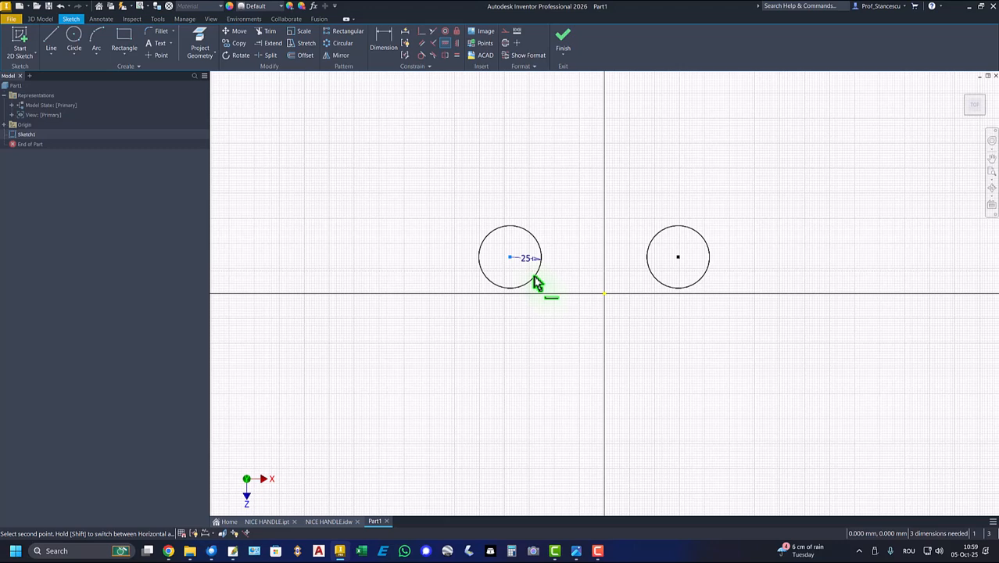
pyautogui.click(605, 295)
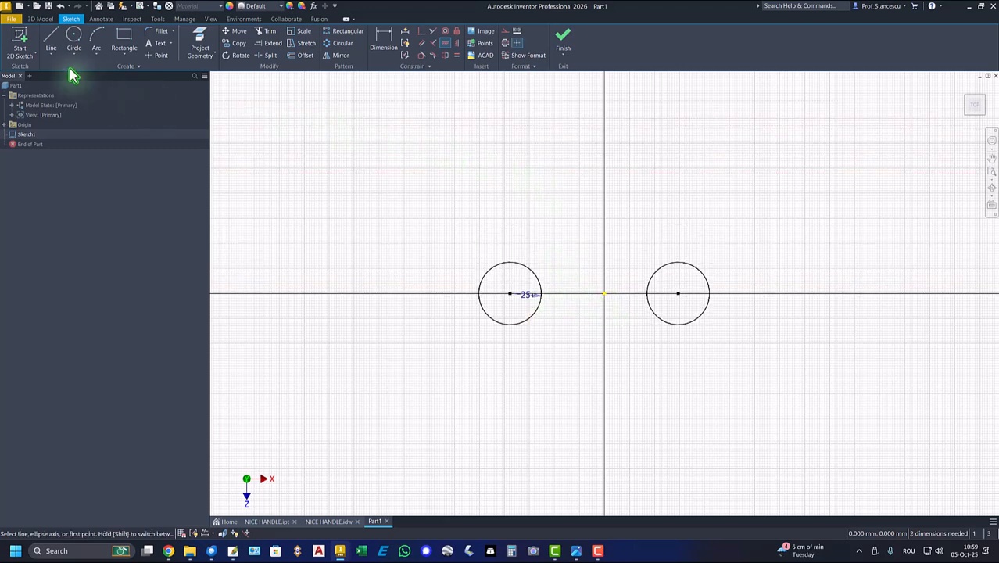
# Draw two outward-bulging three-point arcs joining the circles, one across their upper sides and one across their lower sides
pyautogui.click(96, 39)
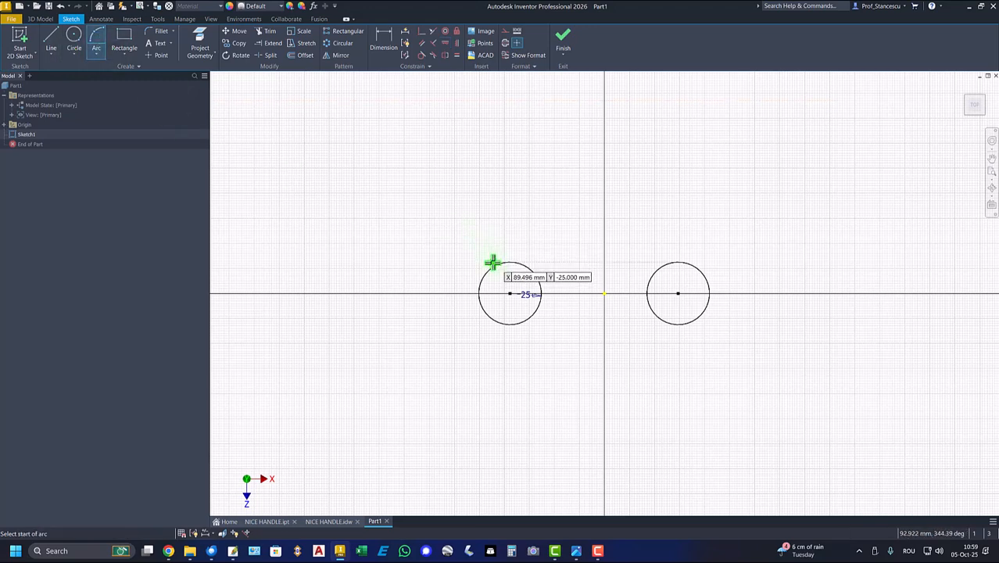
pyautogui.click(492, 267)
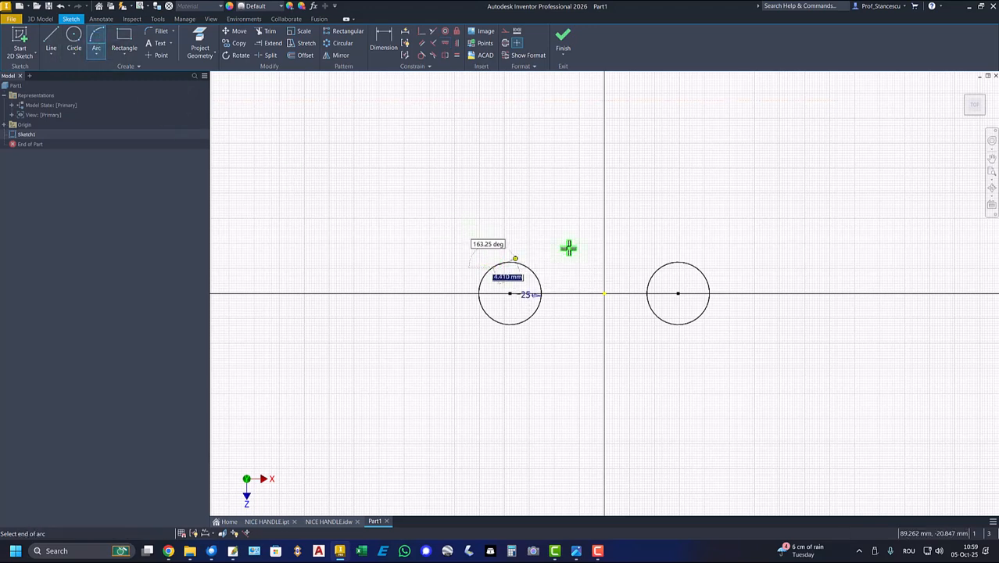
pyautogui.click(692, 266)
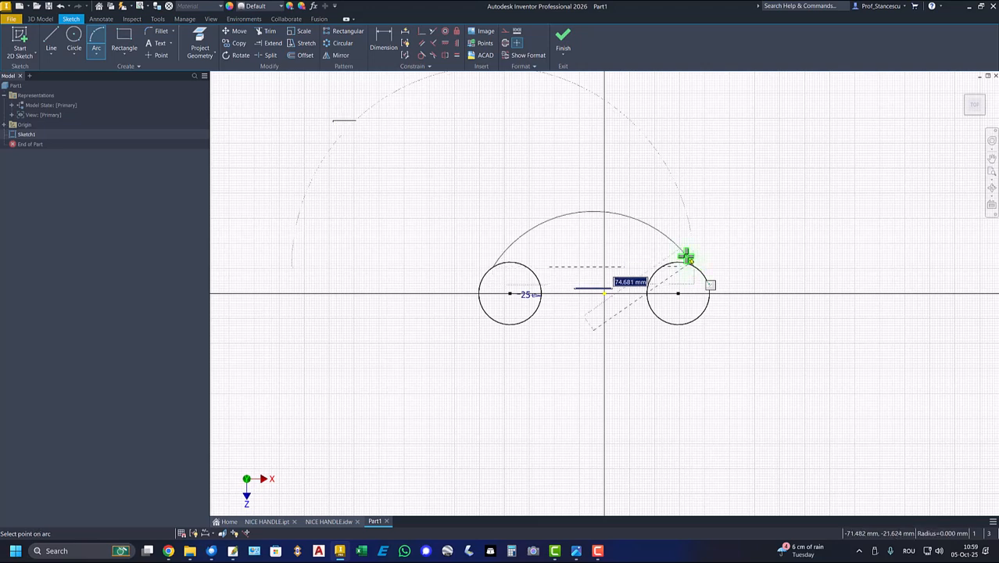
pyautogui.click(675, 246)
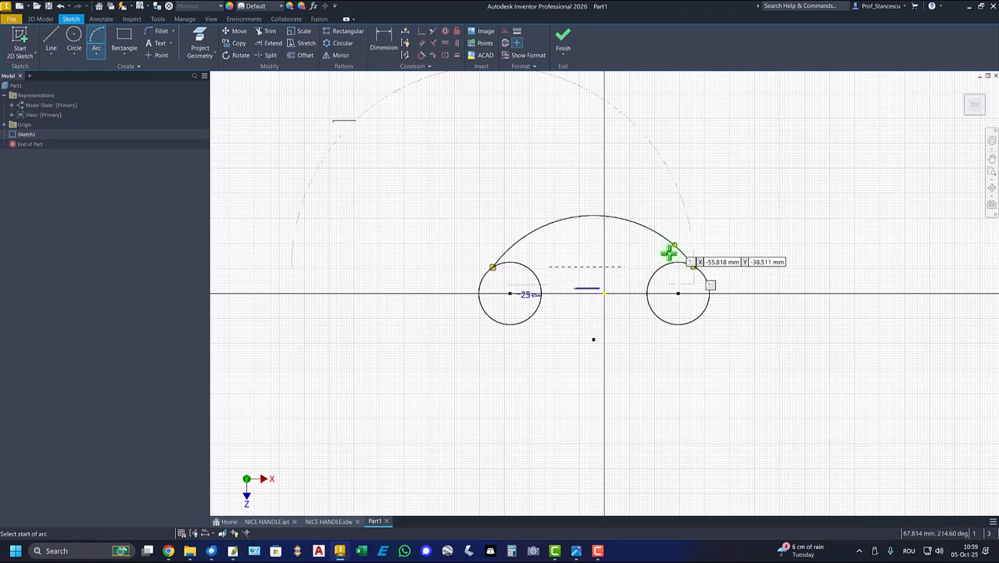
pyautogui.click(497, 323)
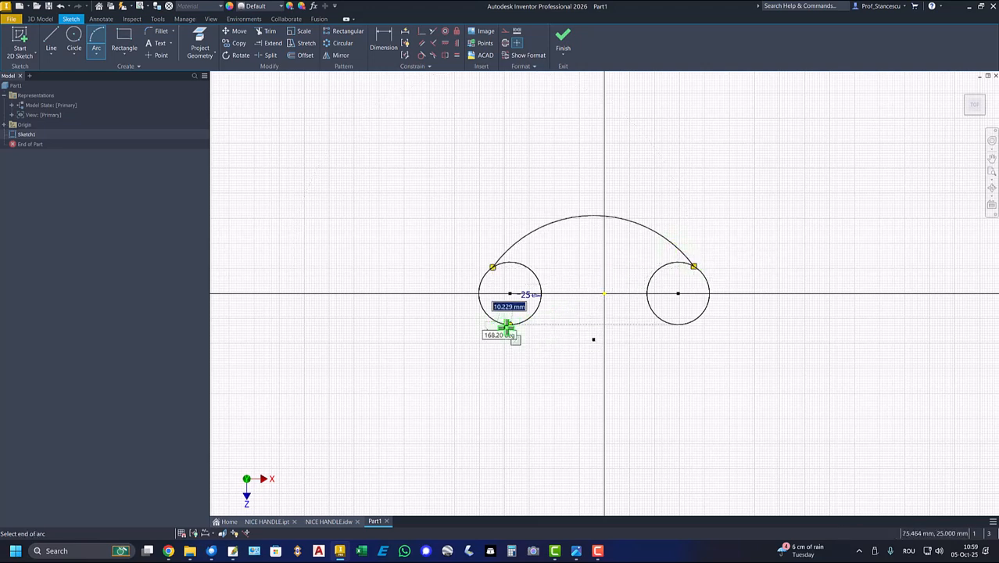
pyautogui.click(677, 323)
pyautogui.click(645, 342)
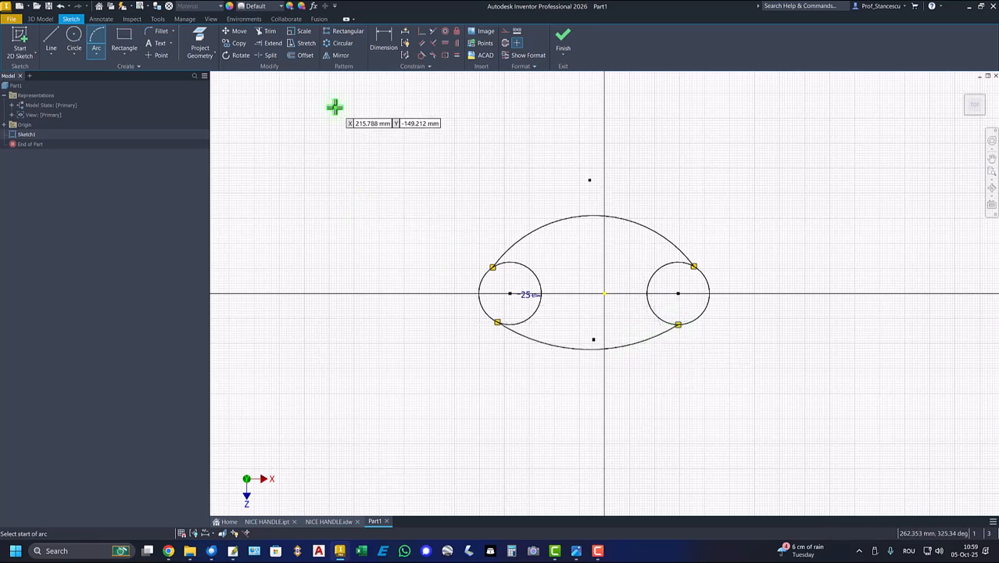
# Apply Tangent constraints between both ends of the upper and lower arcs and the two circles
pyautogui.click(421, 55)
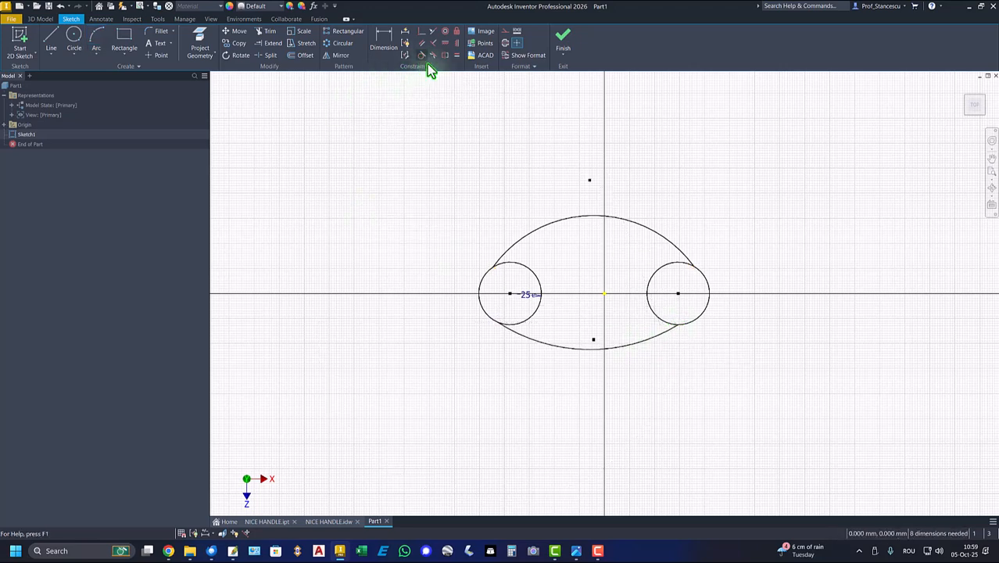
pyautogui.click(504, 260)
pyautogui.click(485, 279)
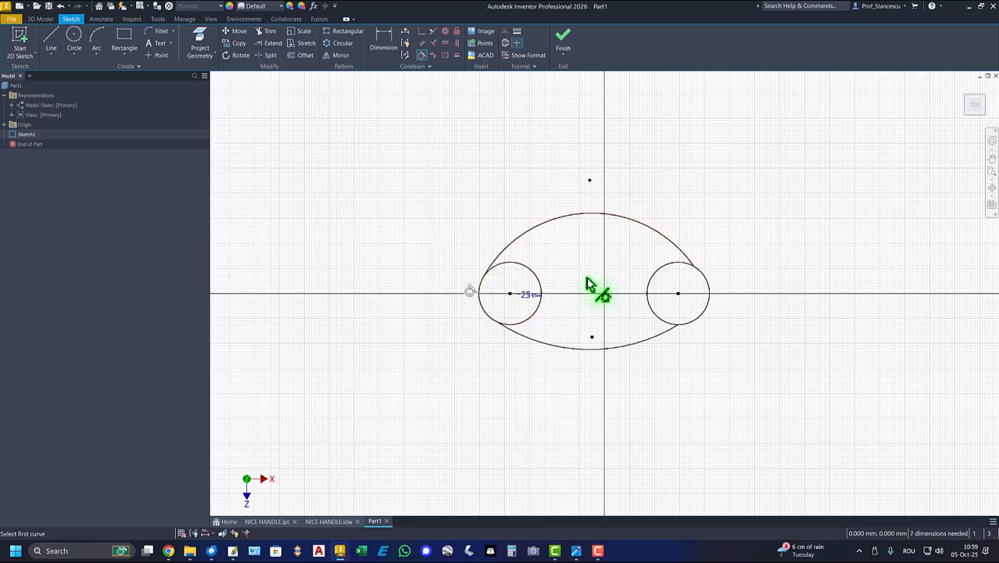
pyautogui.click(691, 261)
pyautogui.click(711, 287)
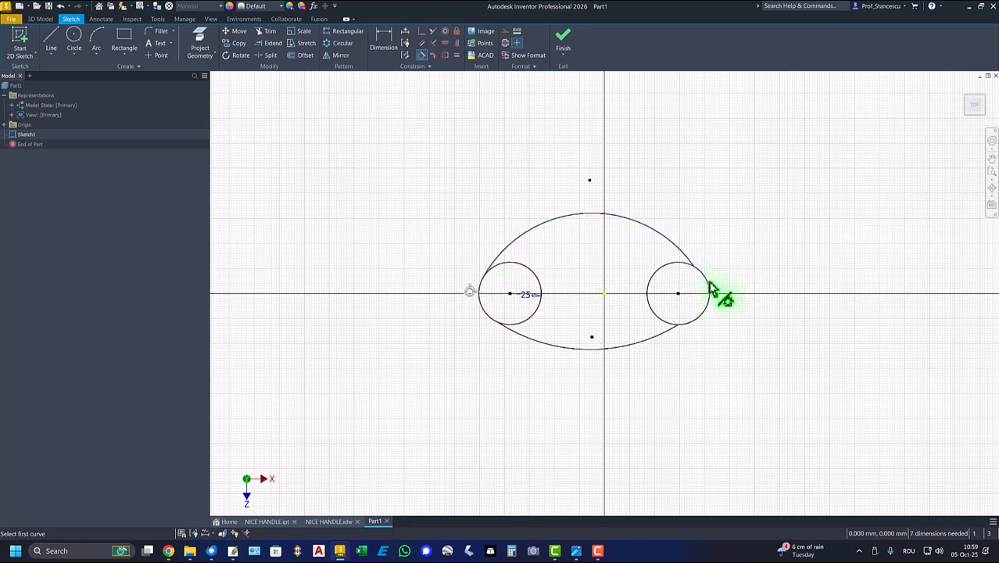
pyautogui.click(649, 339)
pyautogui.click(684, 328)
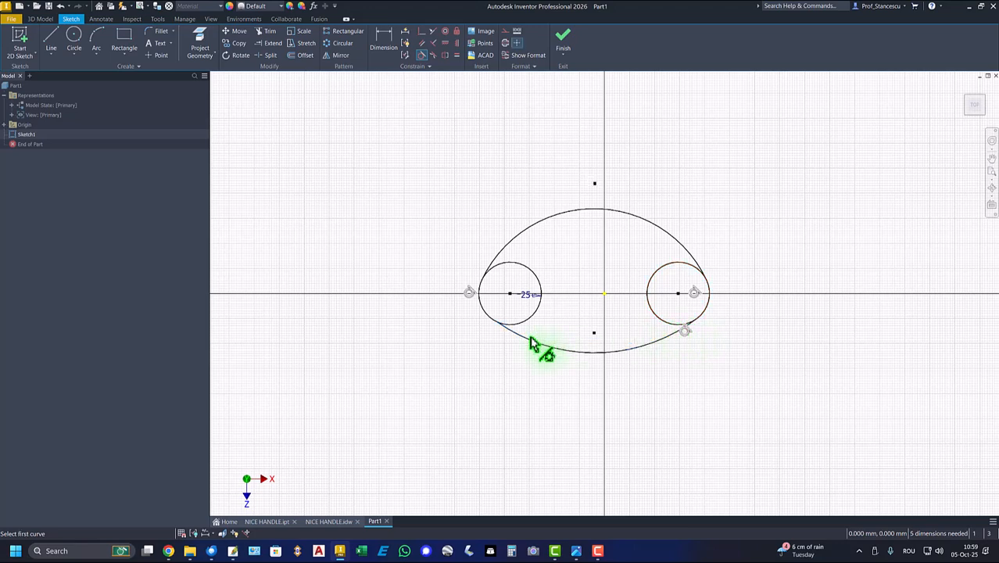
pyautogui.click(531, 344)
pyautogui.click(528, 327)
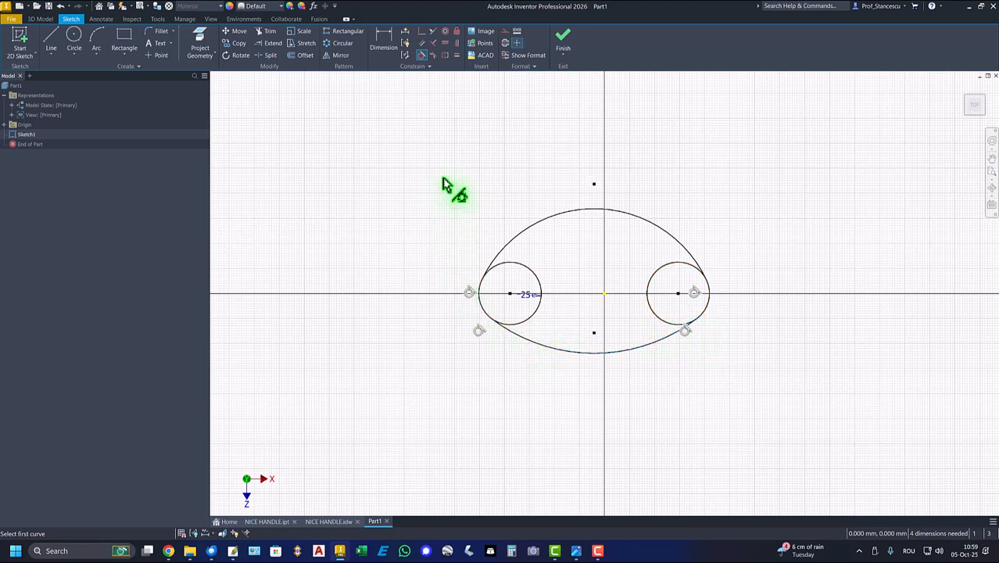
# Apply an Equal constraint between the upper and lower arcs
pyautogui.click(458, 55)
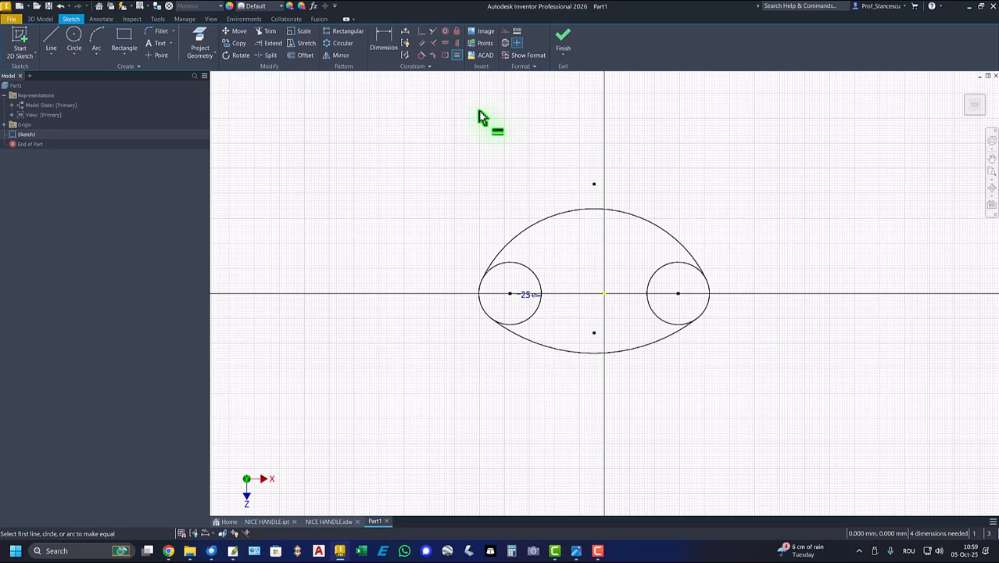
pyautogui.click(564, 220)
pyautogui.click(564, 351)
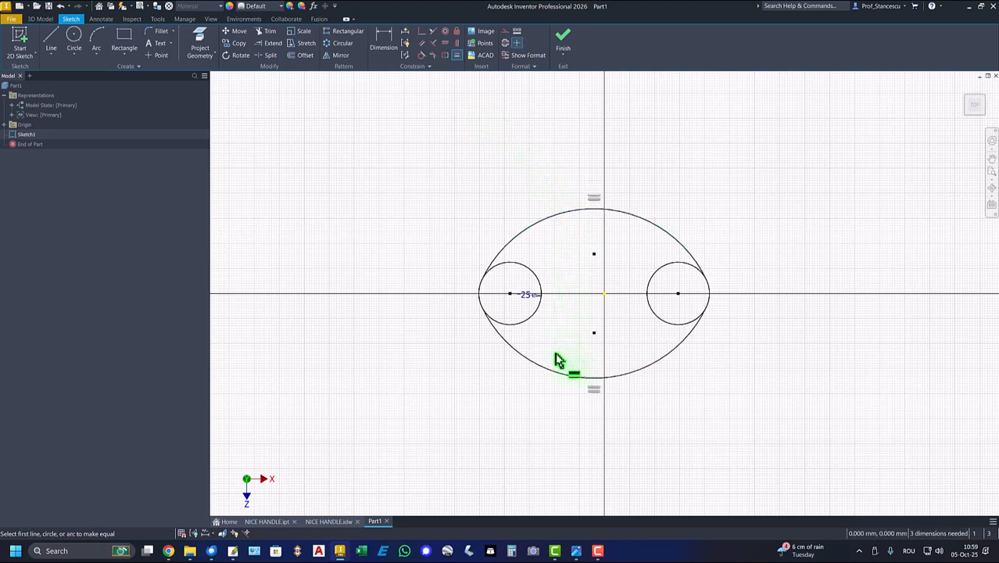
# Constrain the upper center point of the large arcs vertically to the sketch origin
pyautogui.click(458, 43)
pyautogui.click(594, 254)
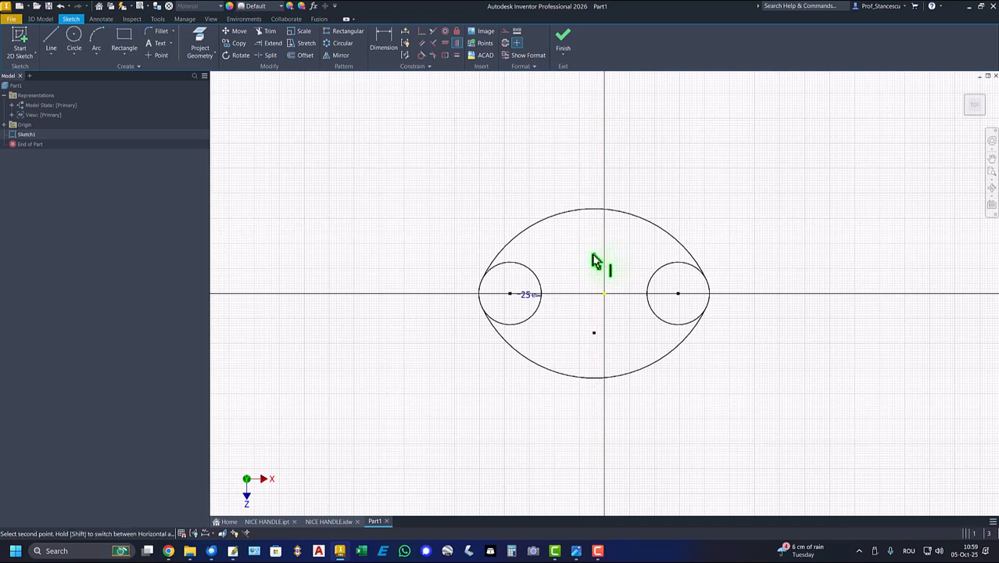
pyautogui.click(607, 295)
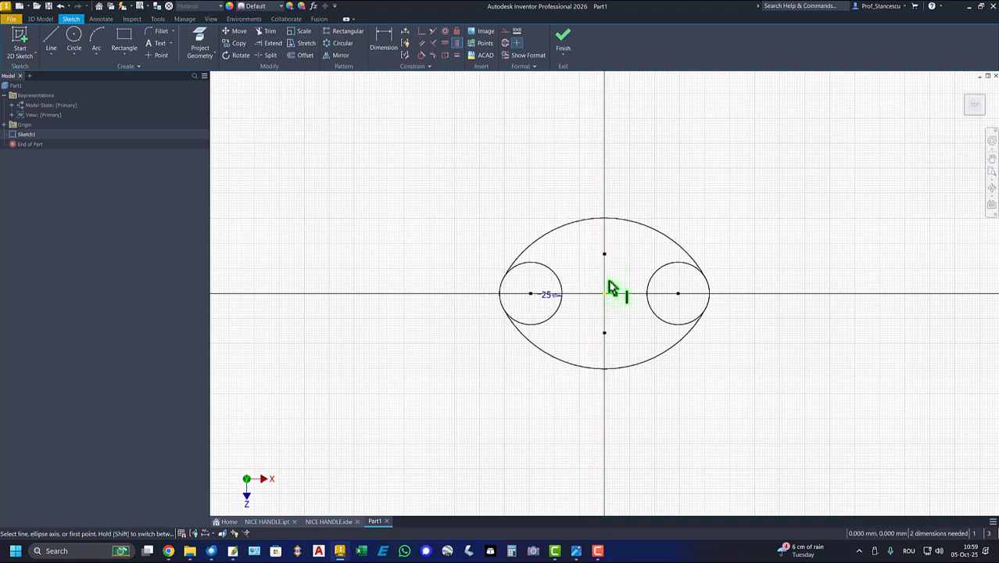
# Trim away the inner portions of both circles, leaving a closed oval outline
pyautogui.click(267, 32)
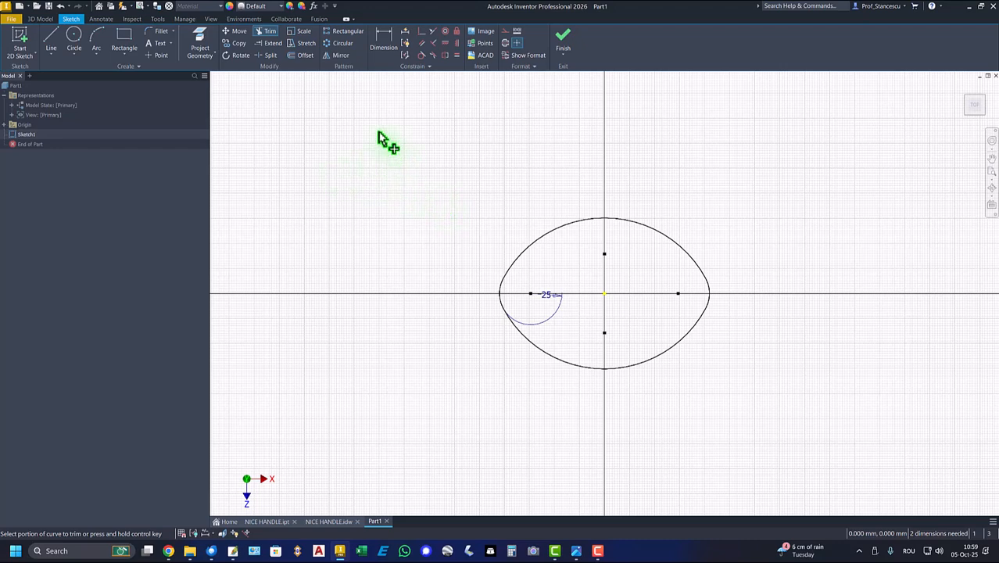
# Dimension the horizontal distance between the centers of the two end arcs as 68 mm
pyautogui.click(386, 45)
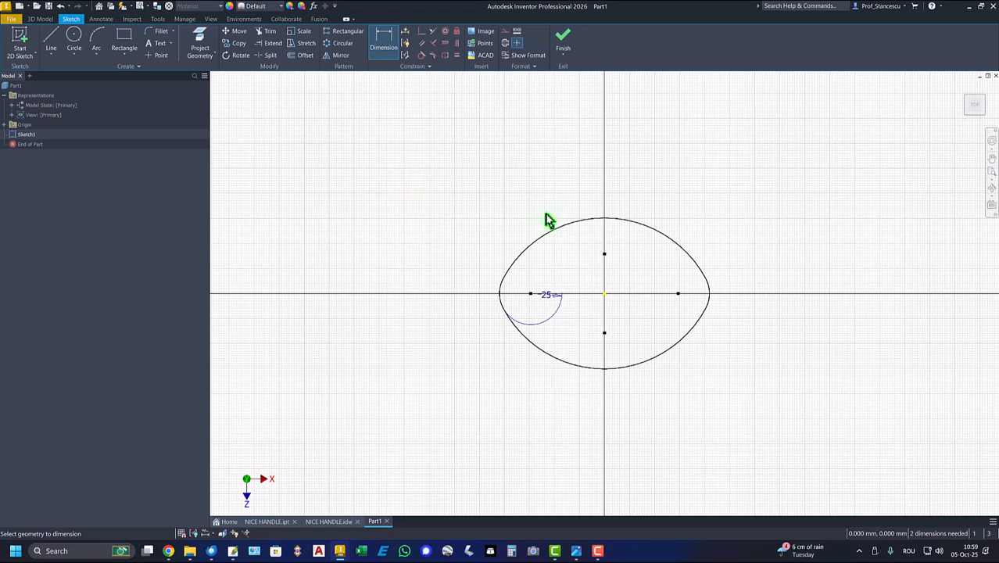
pyautogui.click(678, 295)
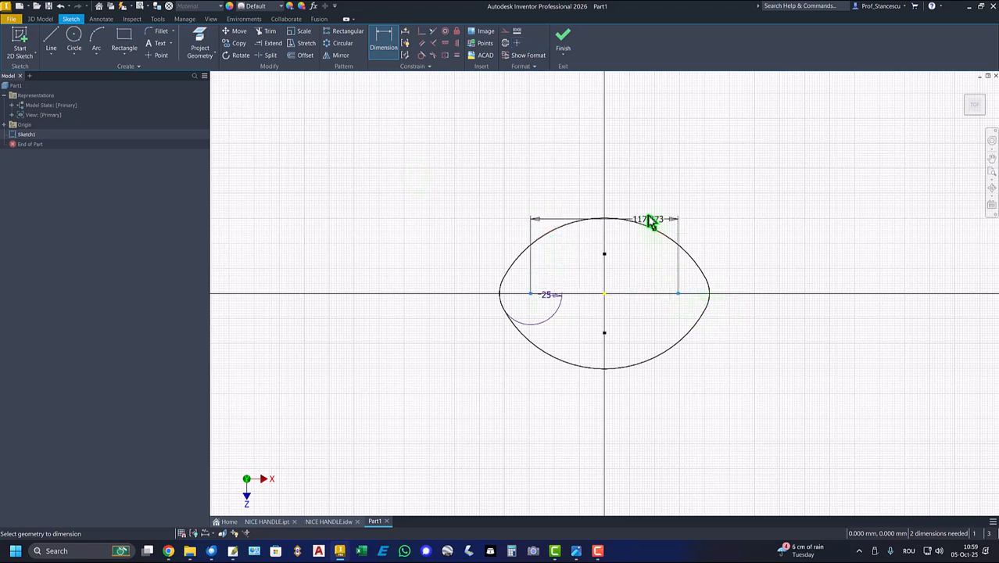
pyautogui.click(635, 198)
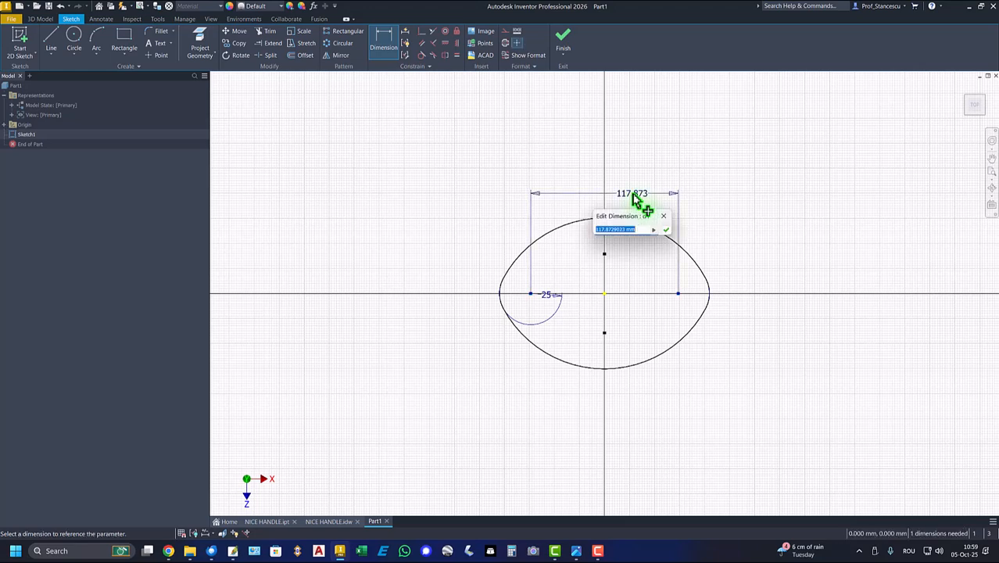
pyautogui.write('68')
pyautogui.press('Return')
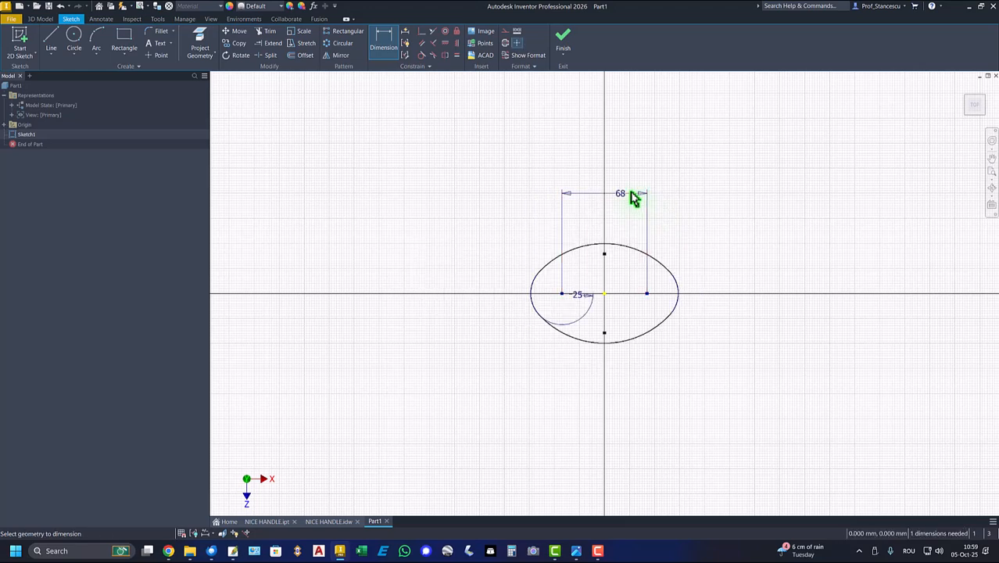
# Dimension the oval's overall height between the upper and lower arcs as 60 mm
pyautogui.click(603, 243)
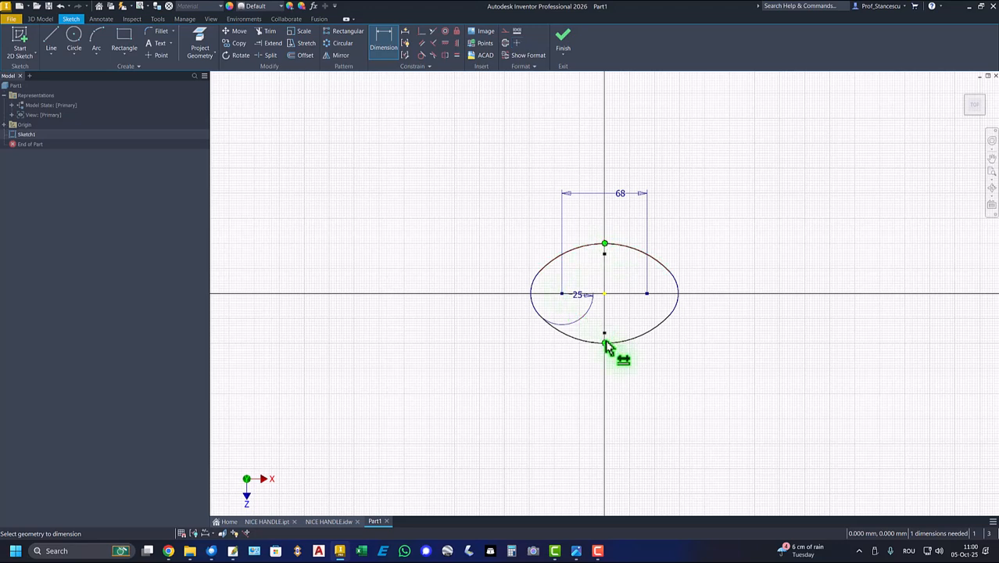
pyautogui.click(604, 343)
pyautogui.click(488, 287)
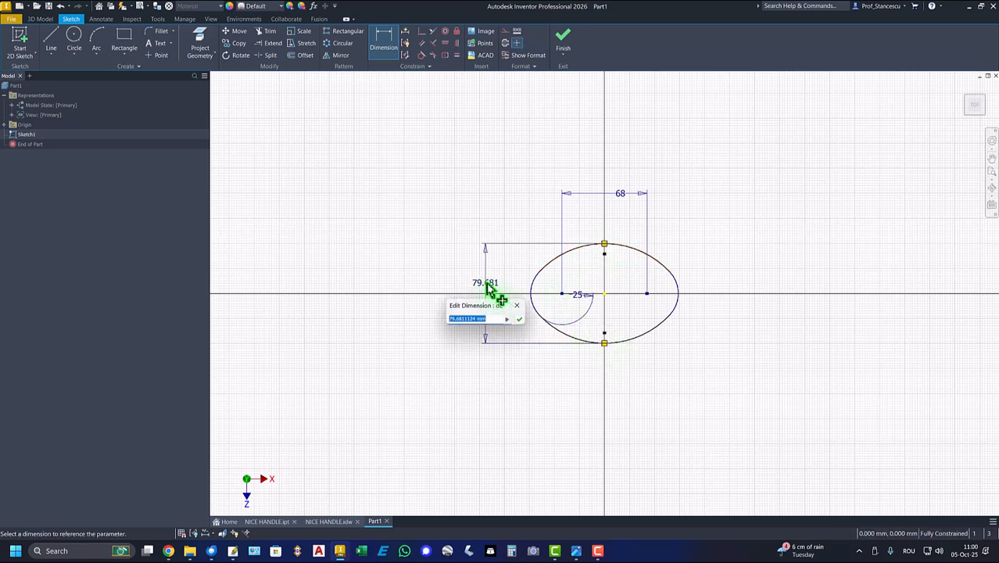
pyautogui.press('Return')
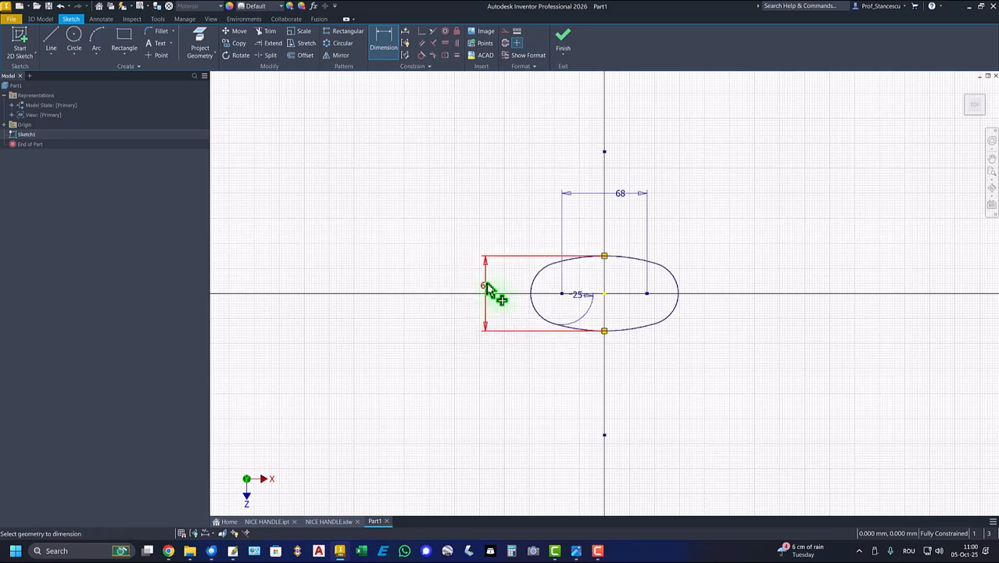
pyautogui.press('Home')
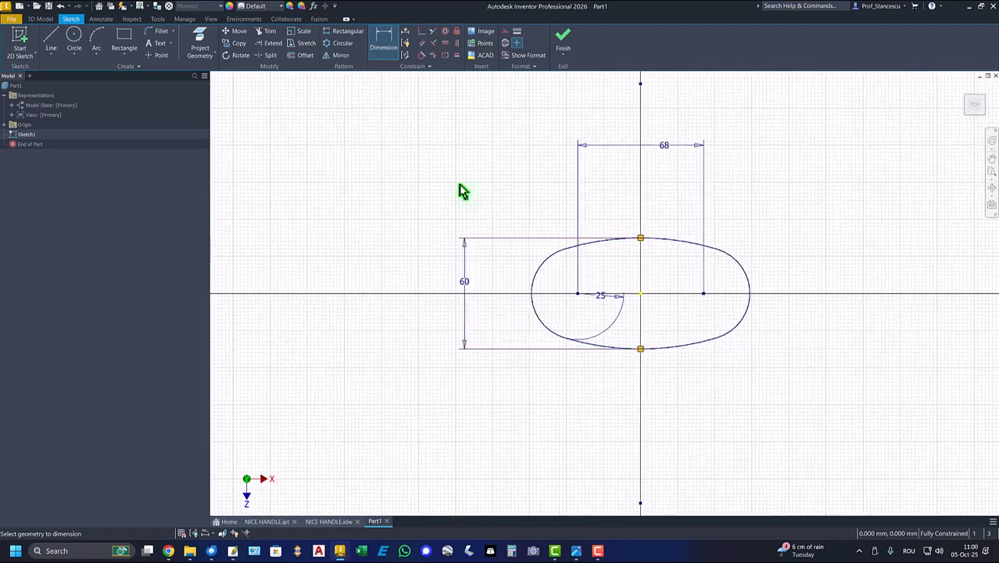
# Draw a three-point arc of about 21 mm radius inside the oval, bulging inward with both endpoints on the left end arc
pyautogui.click(97, 37)
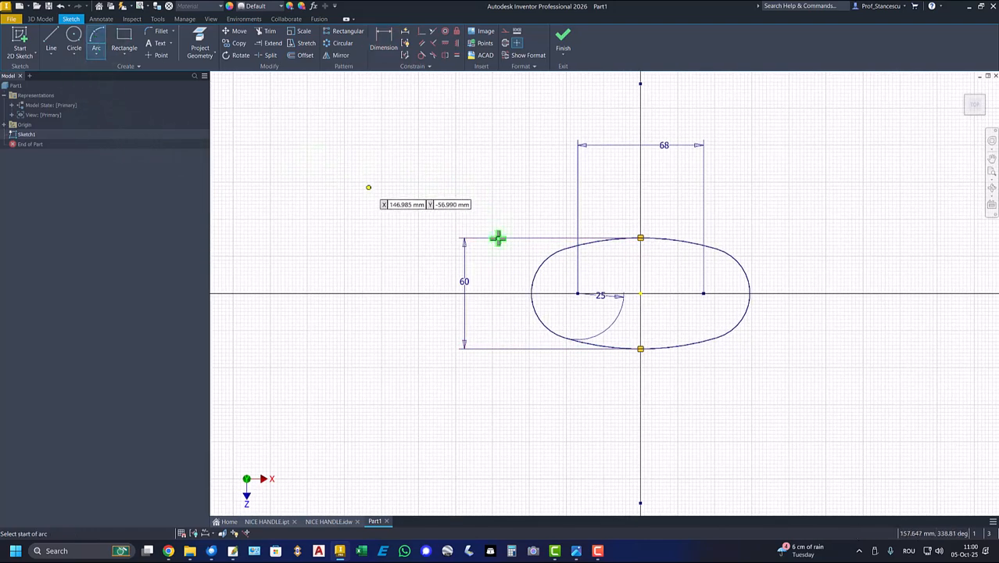
pyautogui.click(546, 264)
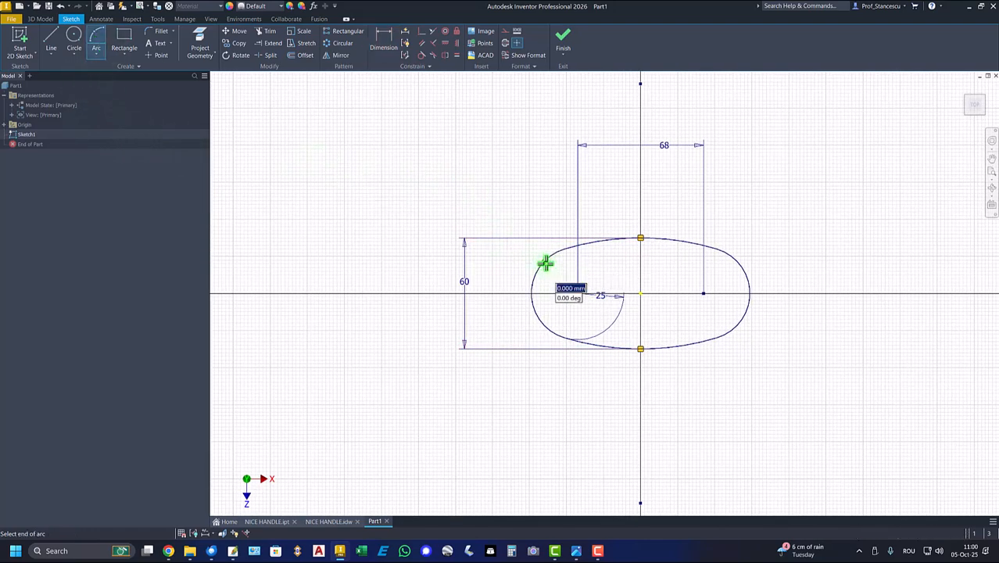
pyautogui.click(542, 326)
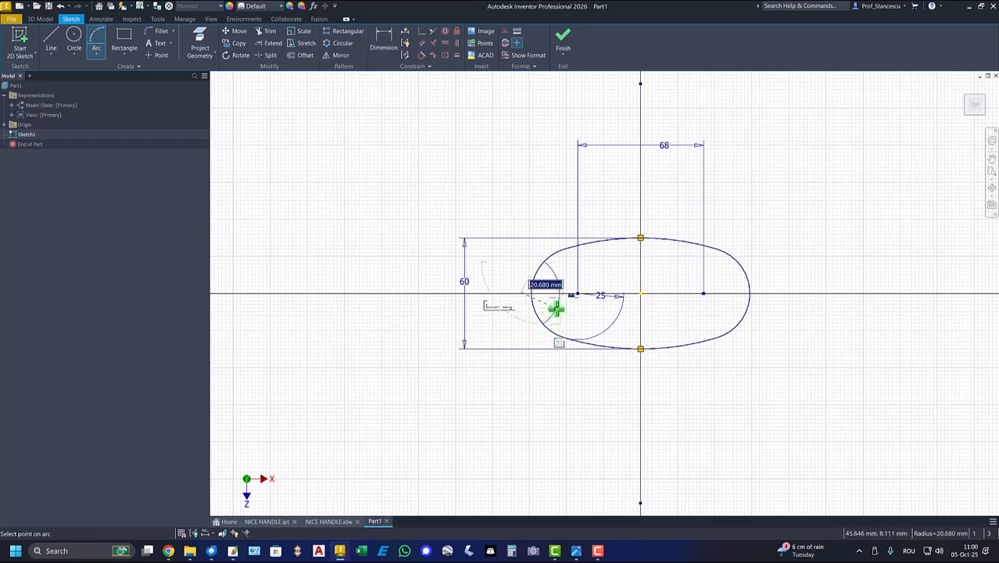
pyautogui.click(554, 308)
pyautogui.scroll(5, 518, 299)
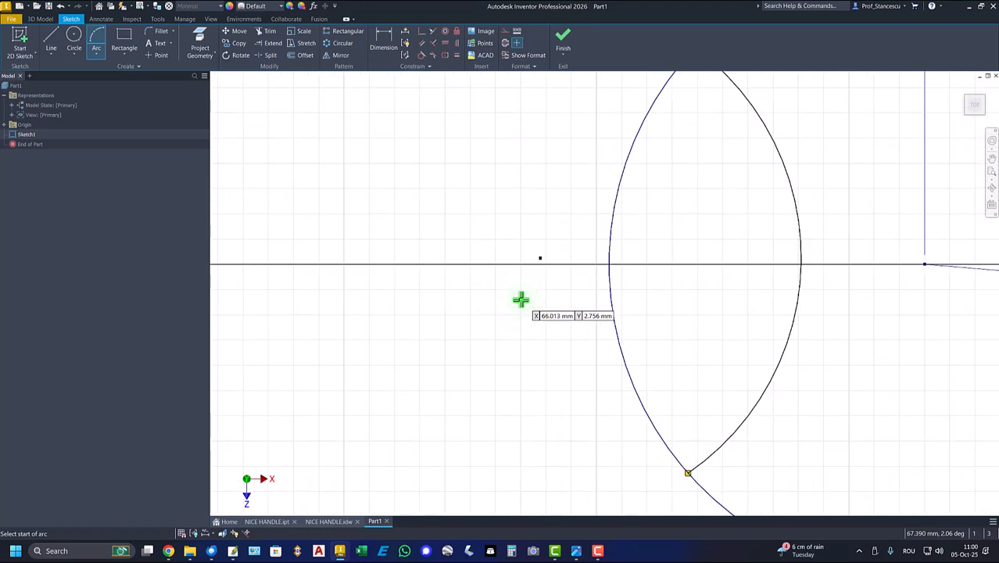
pyautogui.scroll(-5, 521, 300)
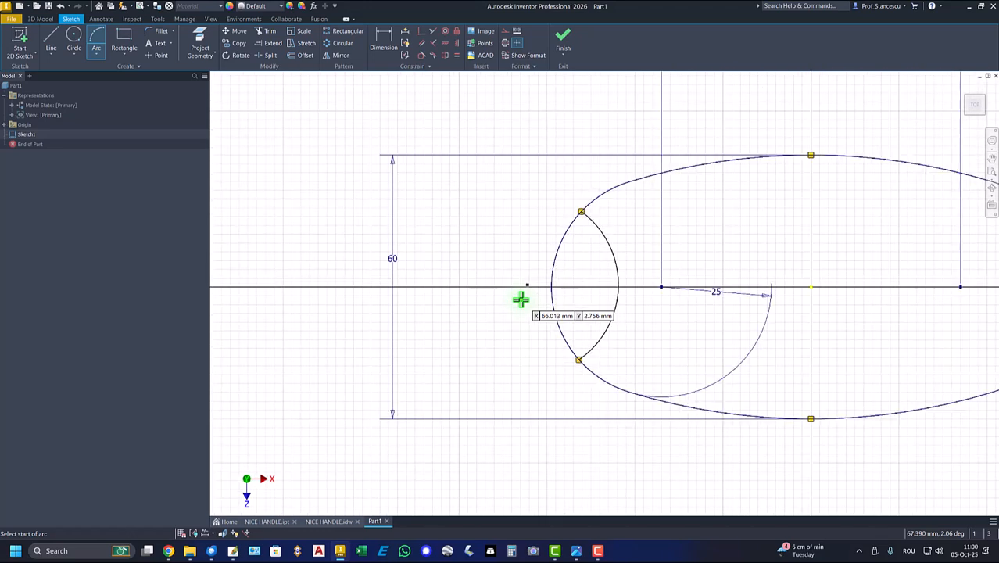
# Apply a Horizontal constraint between the inner arc's center point and the sketch origin
pyautogui.click(444, 44)
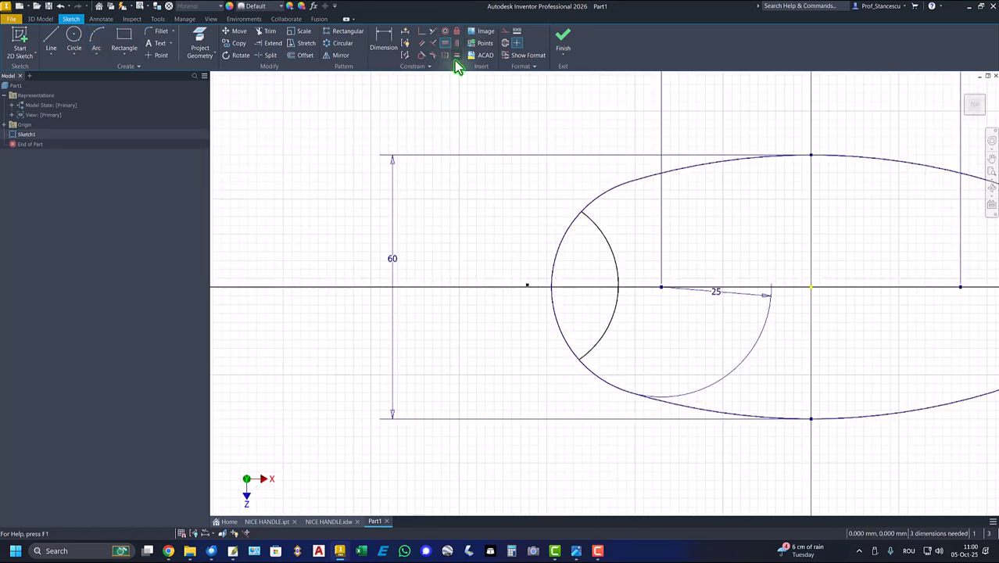
pyautogui.click(528, 287)
pyautogui.click(811, 288)
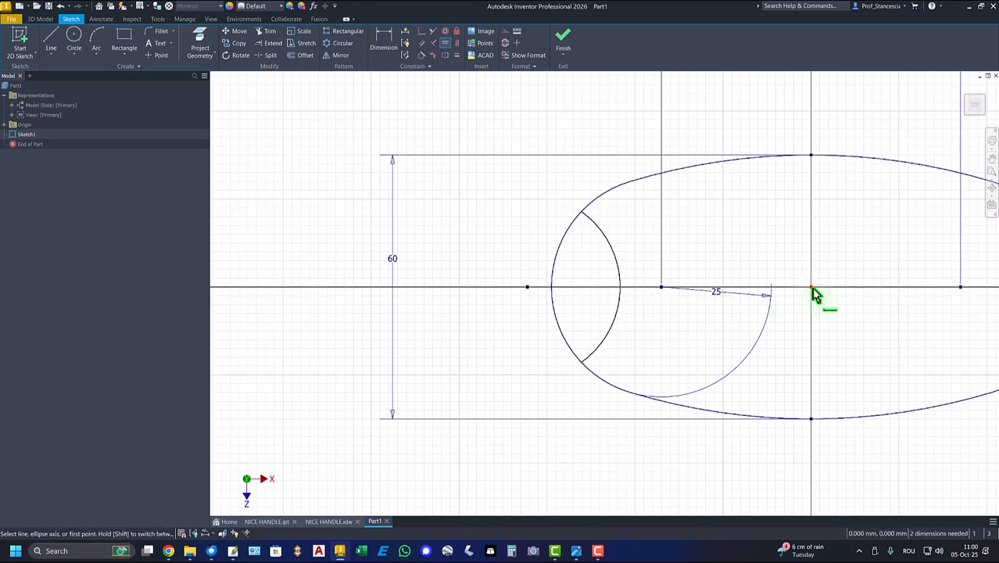
pyautogui.press('Escape')
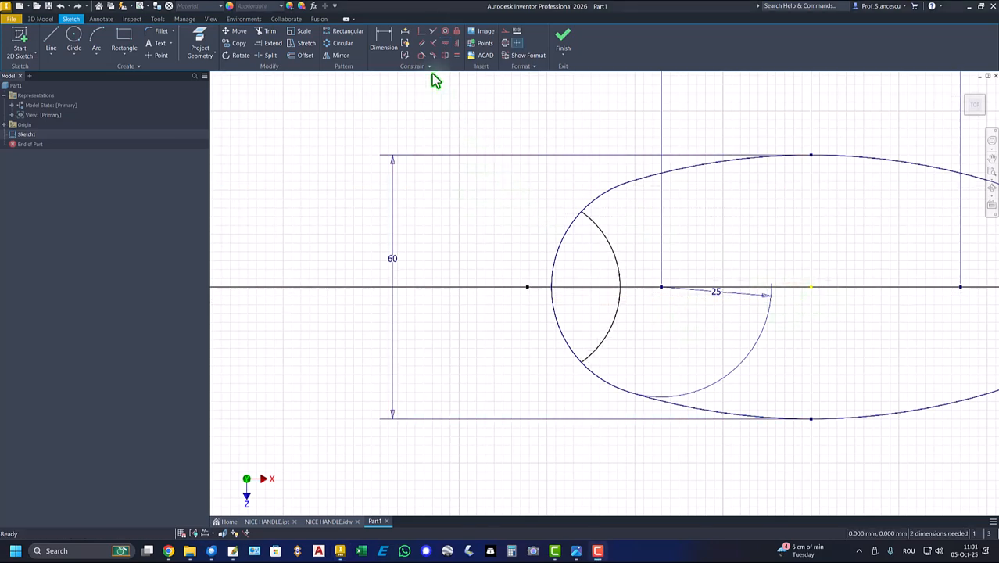
# Try to apply a Vertical constraint between the two endpoints of the inner arc
pyautogui.click(457, 43)
pyautogui.click(580, 211)
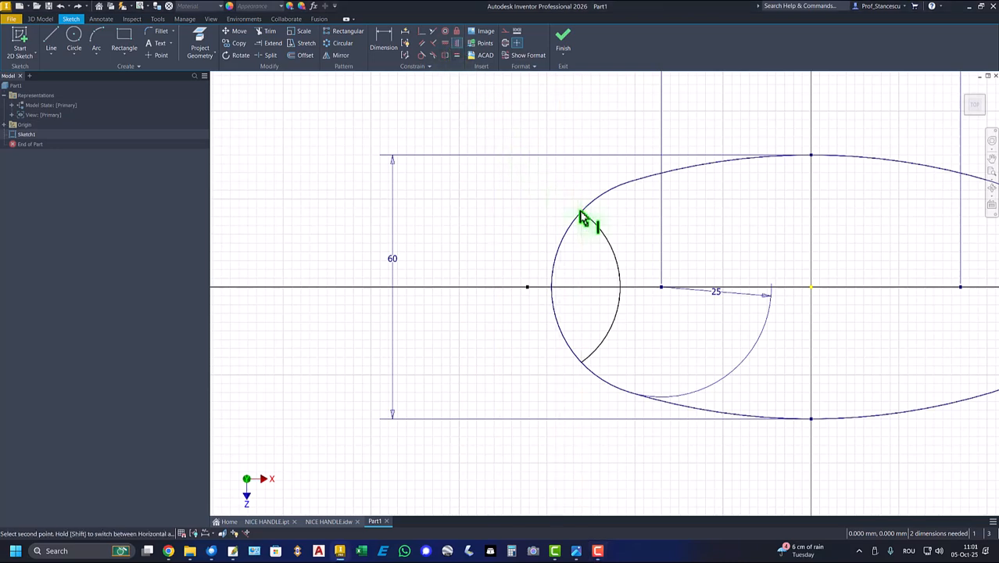
pyautogui.click(581, 362)
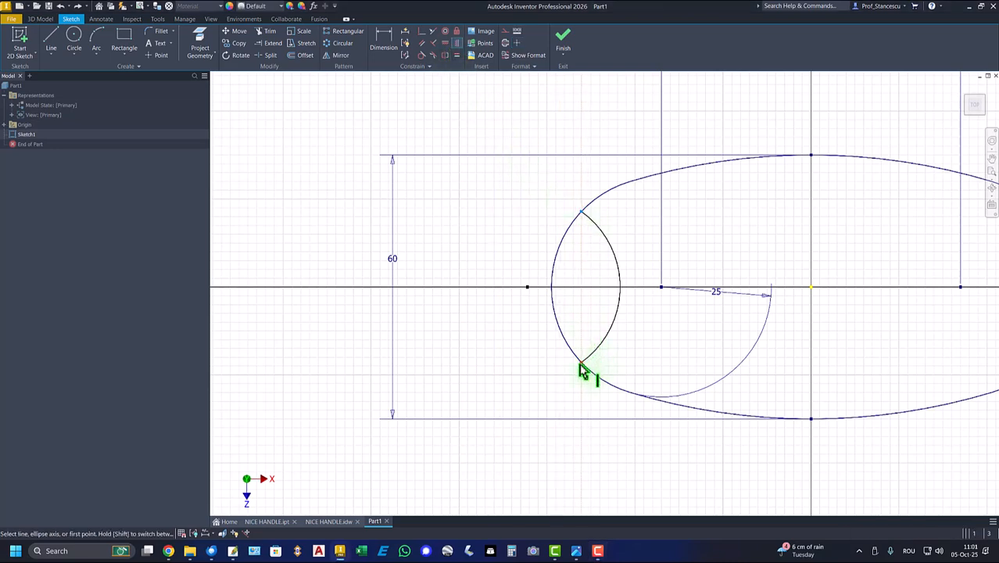
# Dimension the horizontal width between the outermost points of the left end arc and the inner arc as 20 mm
pyautogui.click(384, 39)
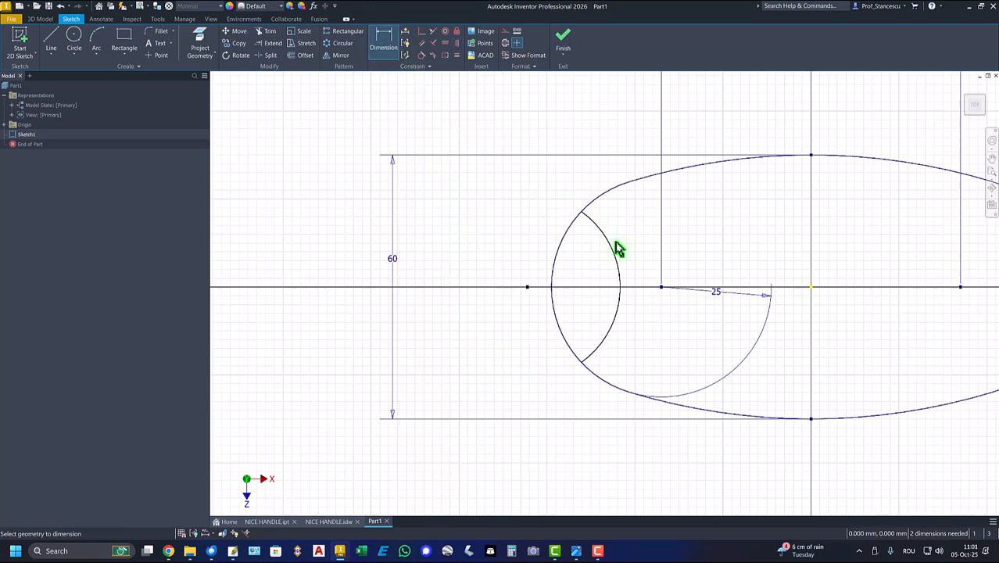
pyautogui.click(621, 288)
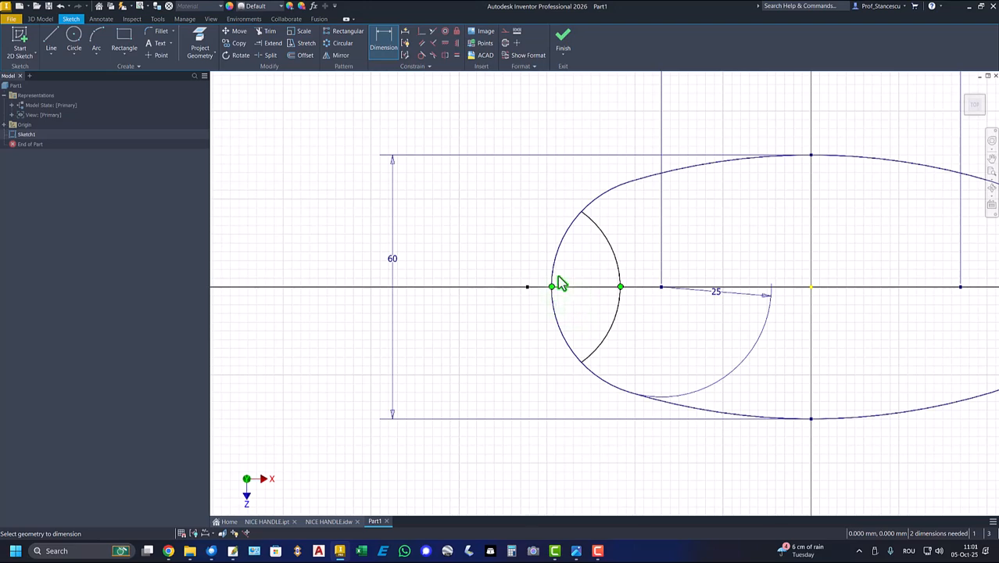
pyautogui.click(560, 283)
pyautogui.click(583, 135)
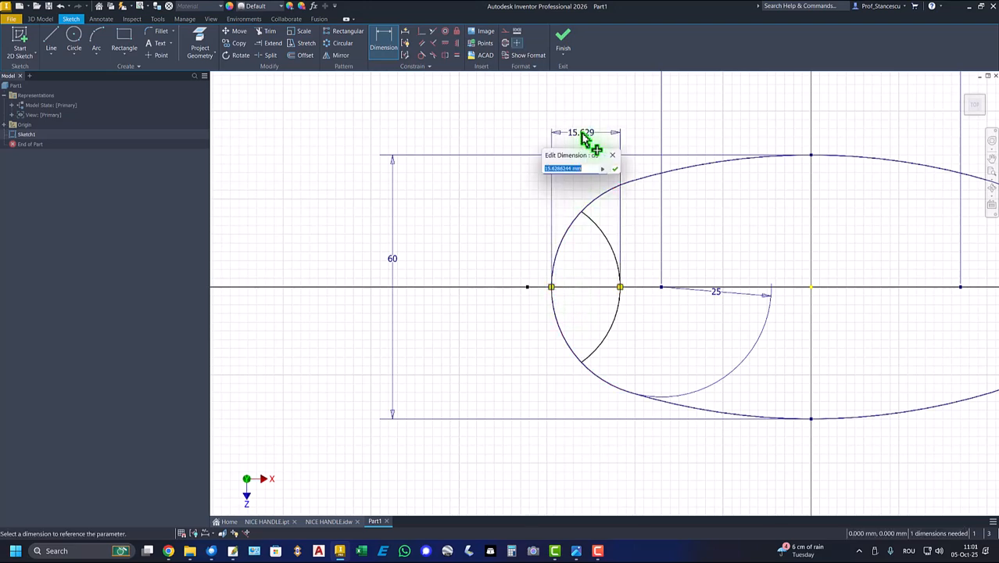
pyautogui.press('Return')
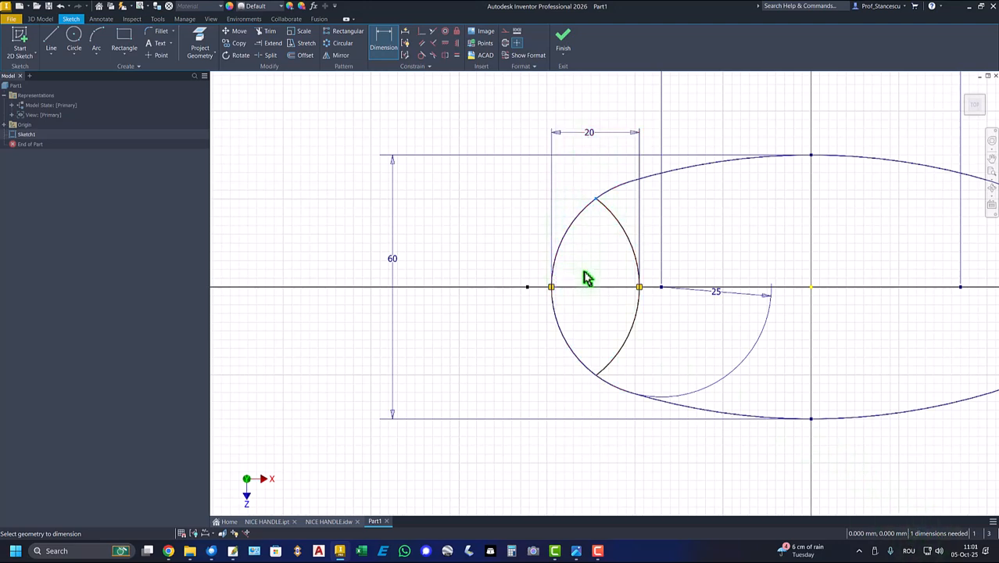
# Dimension the vertical distance between the inner arc's two endpoints as 32 mm
pyautogui.click(596, 374)
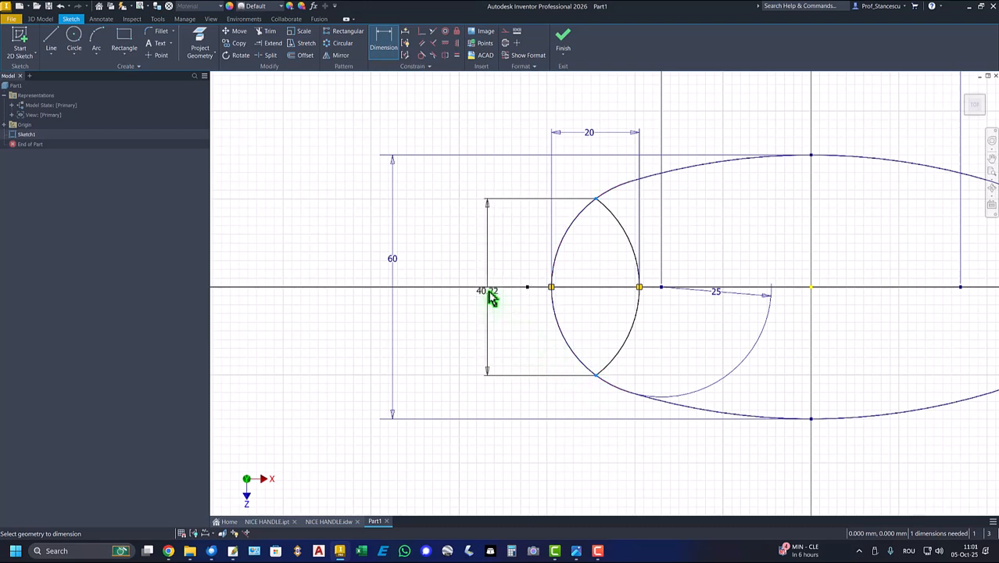
pyautogui.click(492, 309)
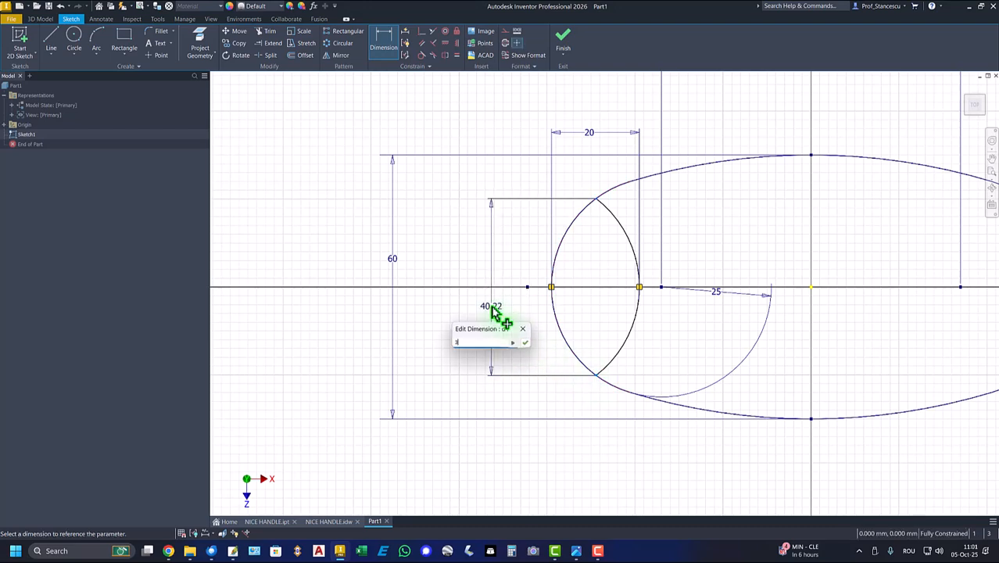
pyautogui.write('32')
pyautogui.press('Return')
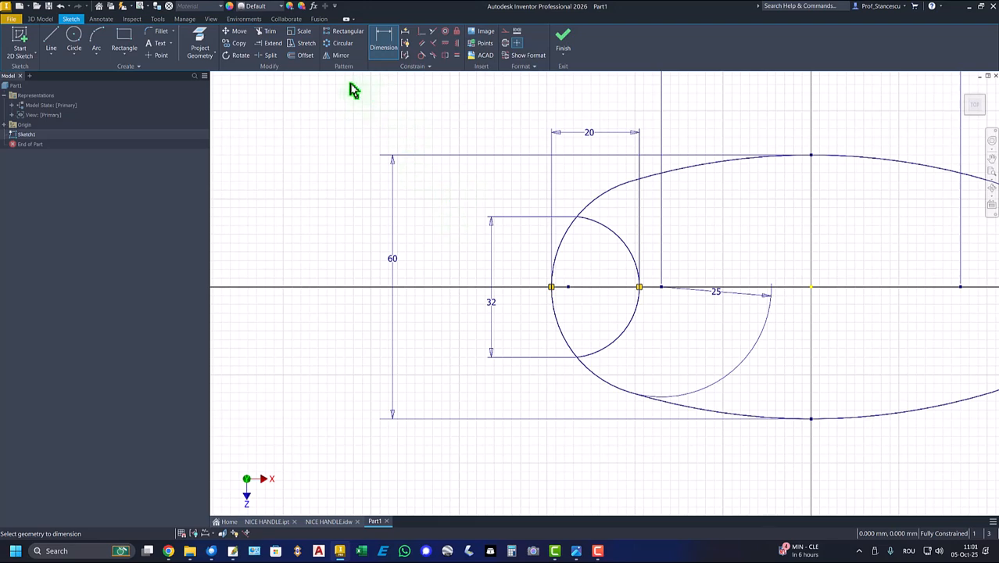
# Split the oval's left end arc at both points where it meets the inner arc
pyautogui.click(273, 55)
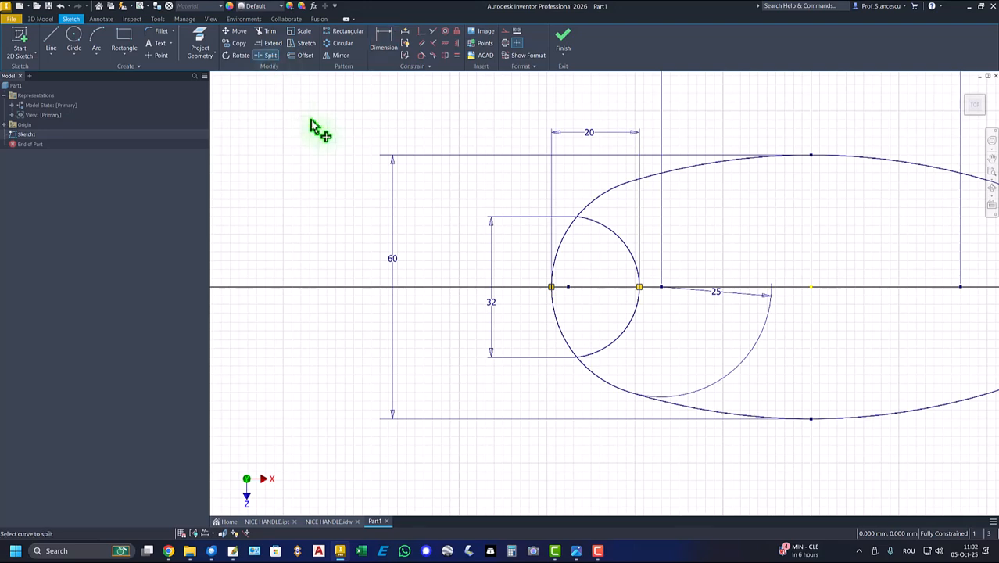
pyautogui.click(572, 228)
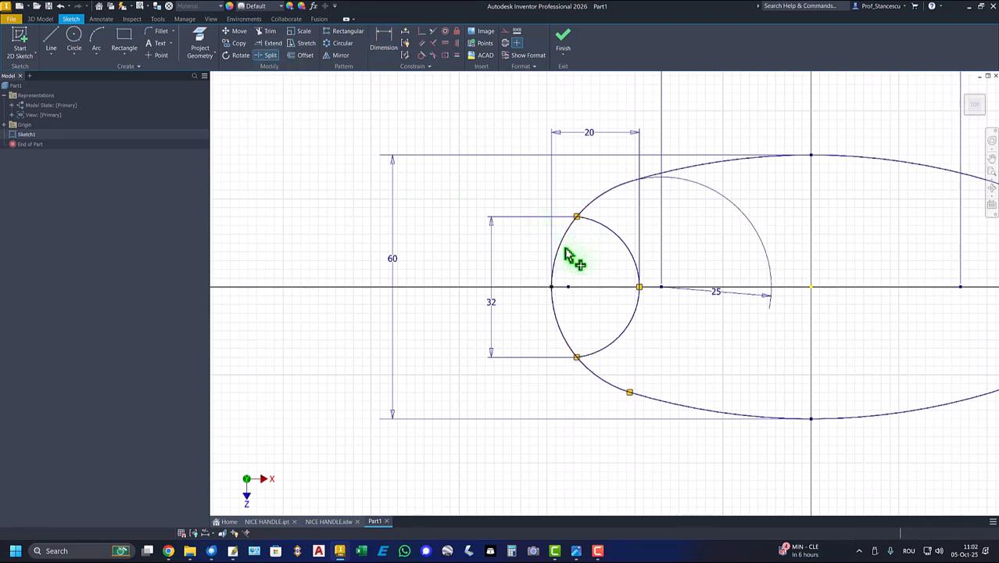
pyautogui.click(571, 353)
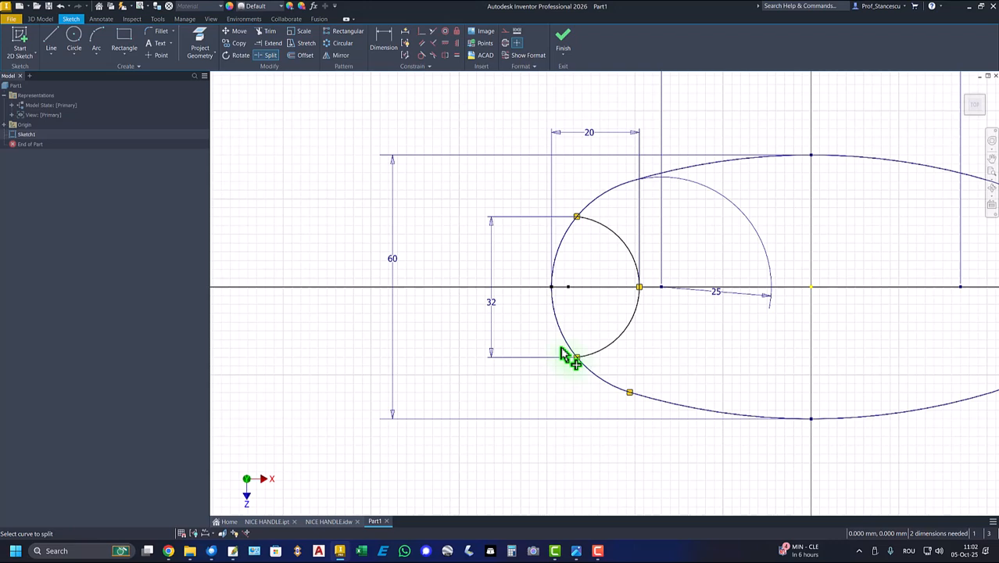
pyautogui.rightClick(361, 172)
pyautogui.click(394, 161)
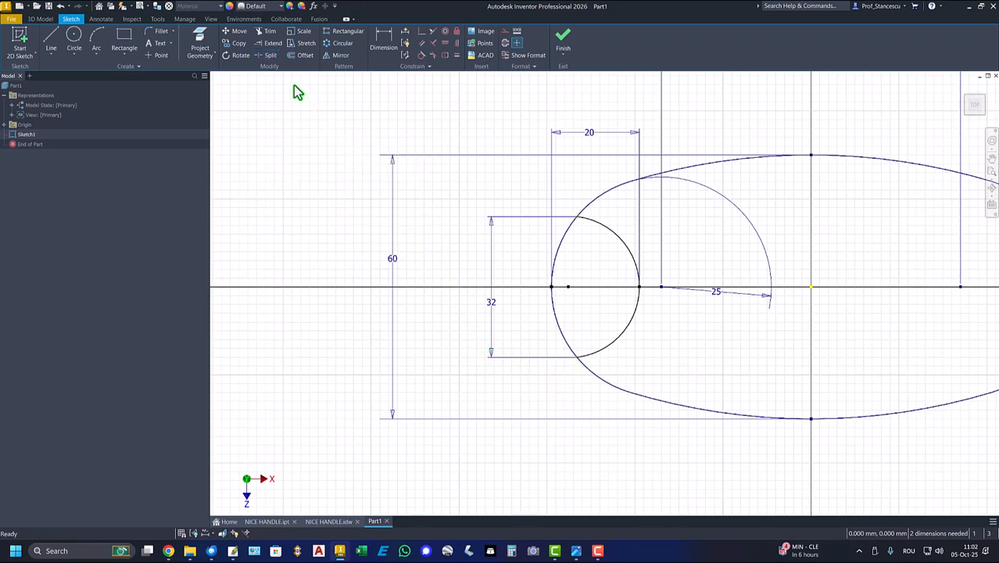
# Fillet both corners between the inner arc and the left end arc with a 4 mm radius, and finish the sketch
pyautogui.click(160, 33)
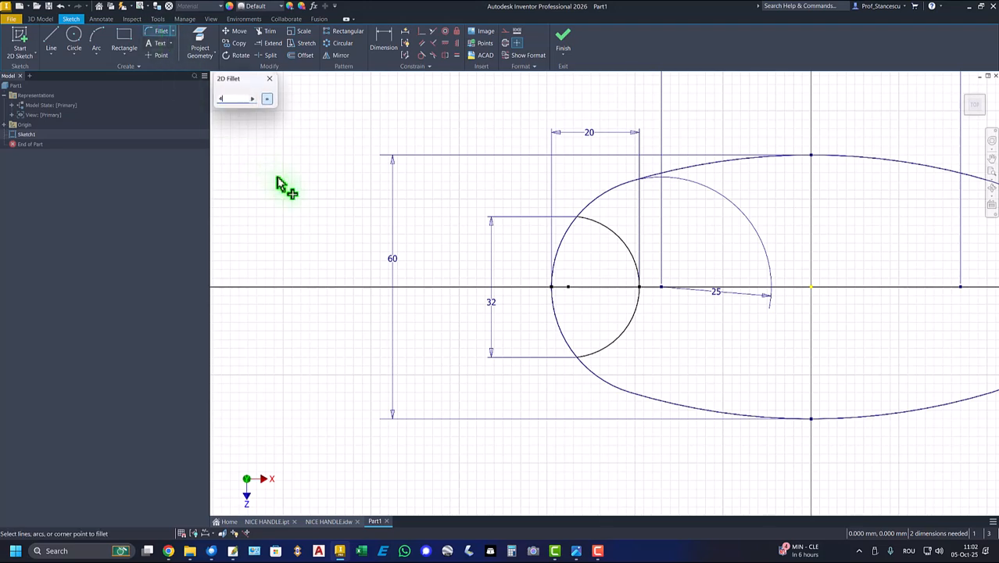
pyautogui.click(570, 233)
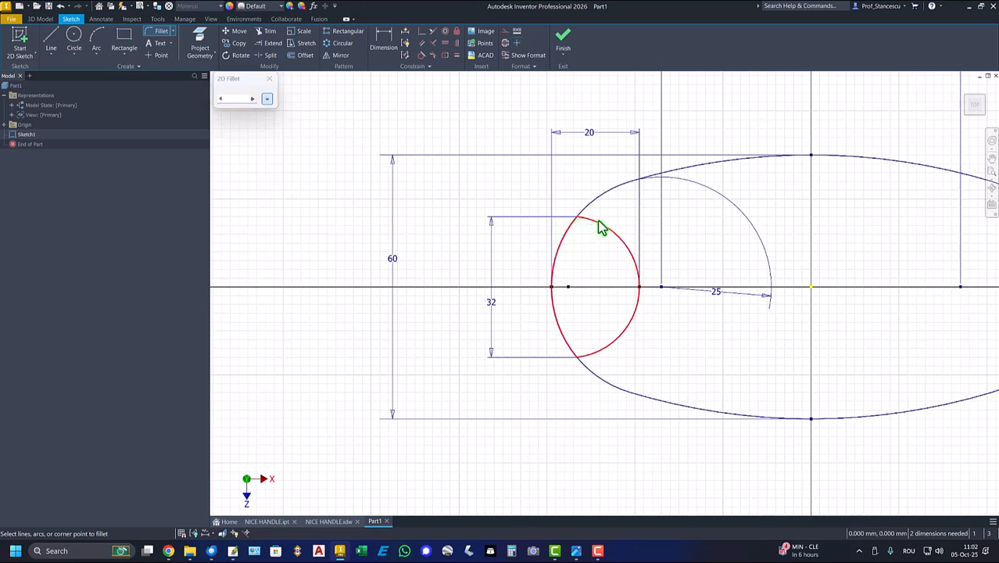
pyautogui.click(601, 227)
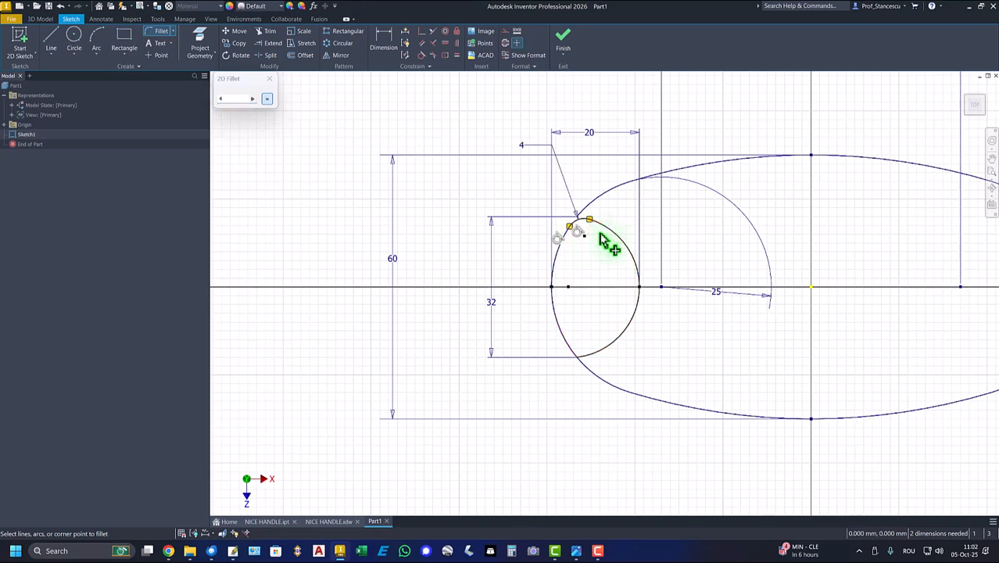
pyautogui.click(594, 358)
pyautogui.click(585, 364)
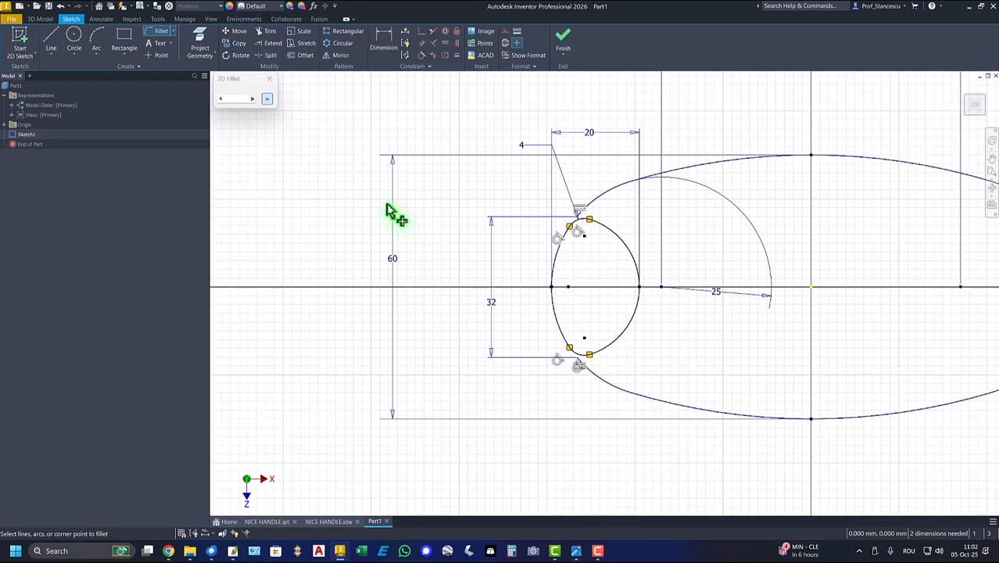
pyautogui.click(269, 79)
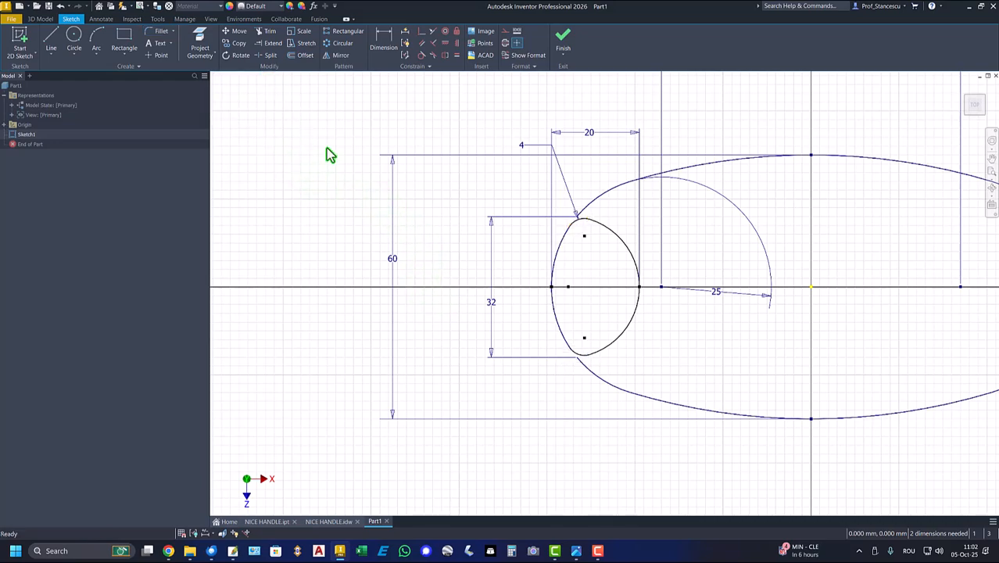
pyautogui.click(560, 40)
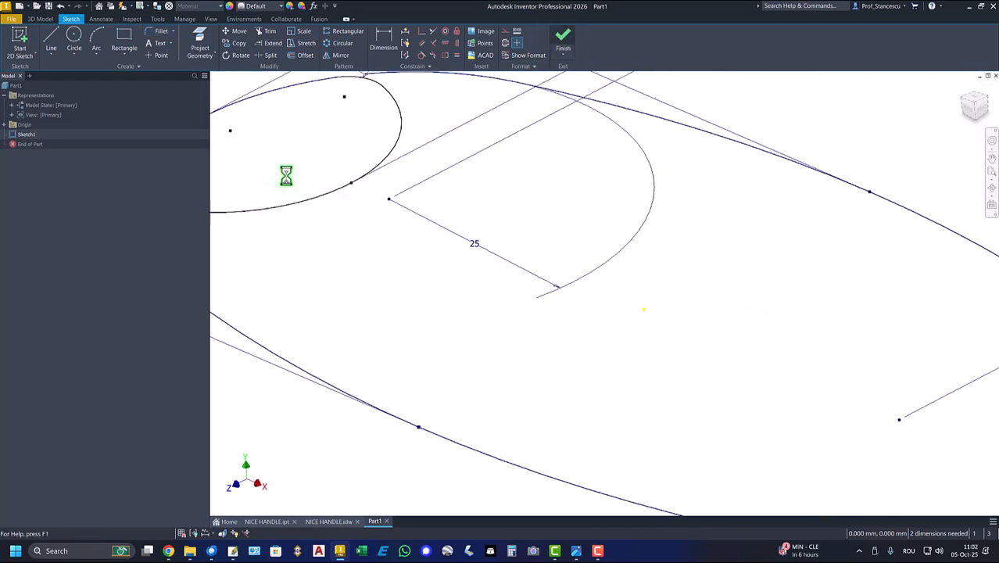
# Return to Part1 and start a 2D sketch on the YZ origin plane
pyautogui.press('F6')
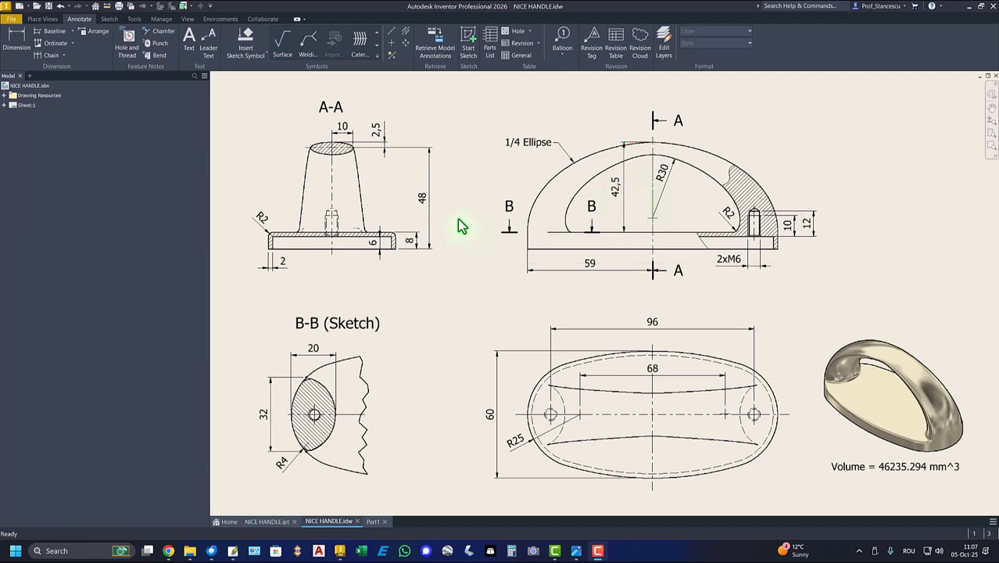
pyautogui.hotkey('ctrl', 'Tab')
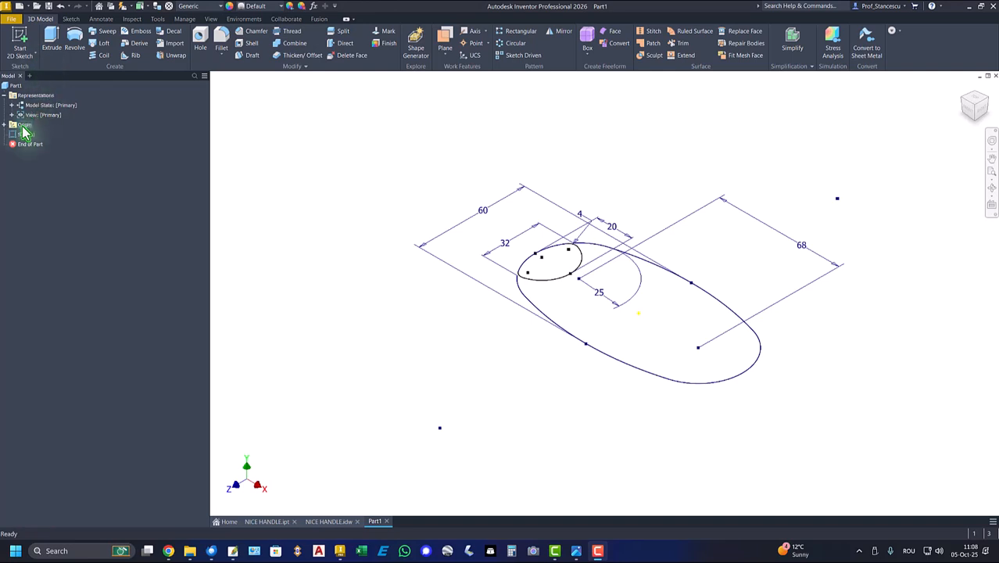
pyautogui.click(5, 126)
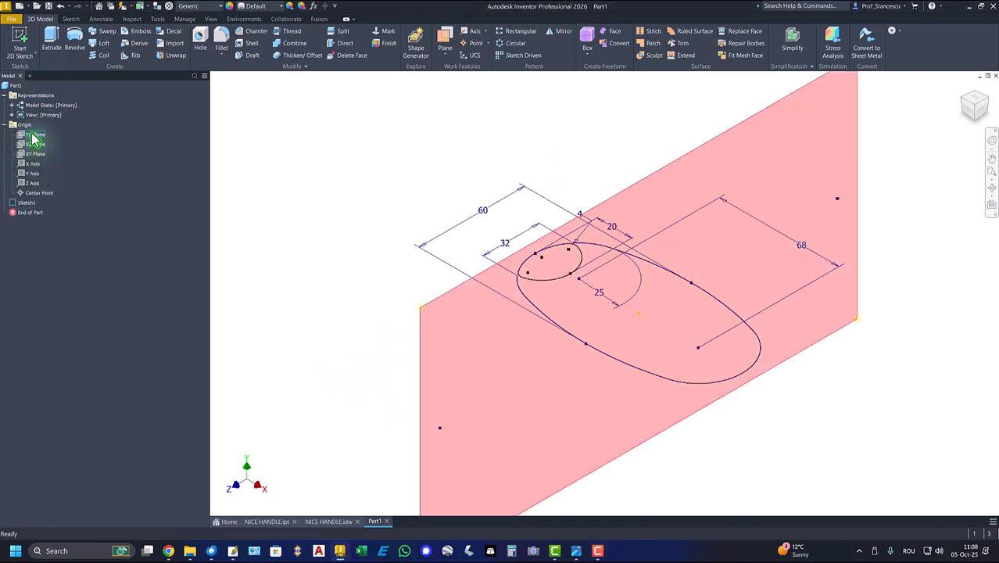
pyautogui.click(33, 136)
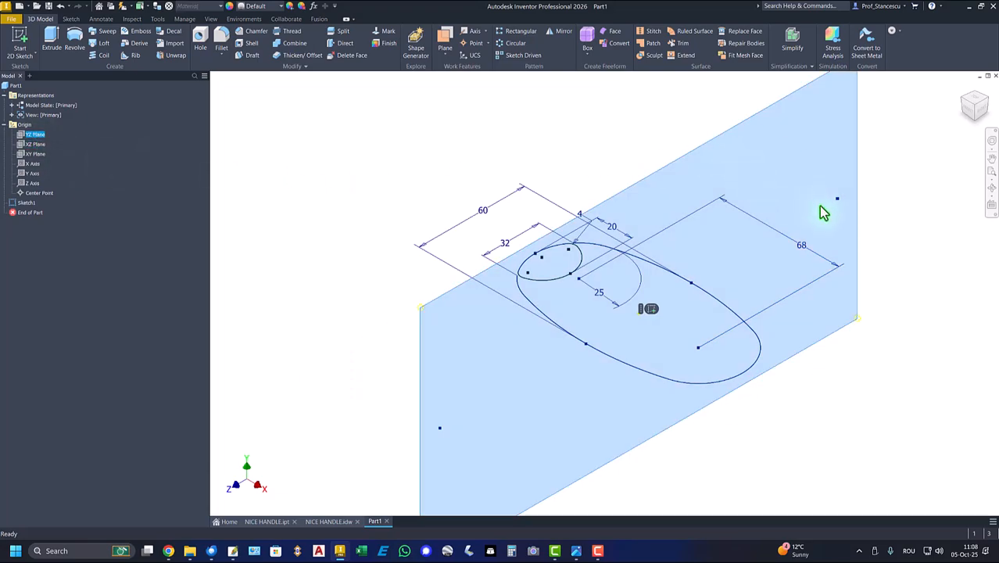
pyautogui.click(650, 309)
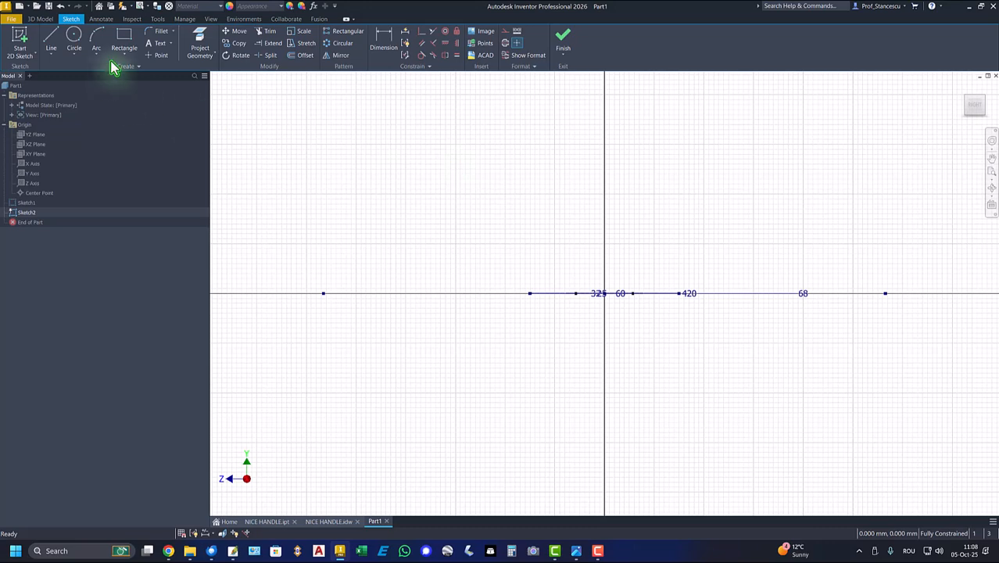
# Draw a horizontal ellipse above the base outline, with a major semi-axis of about 17 mm
pyautogui.click(74, 53)
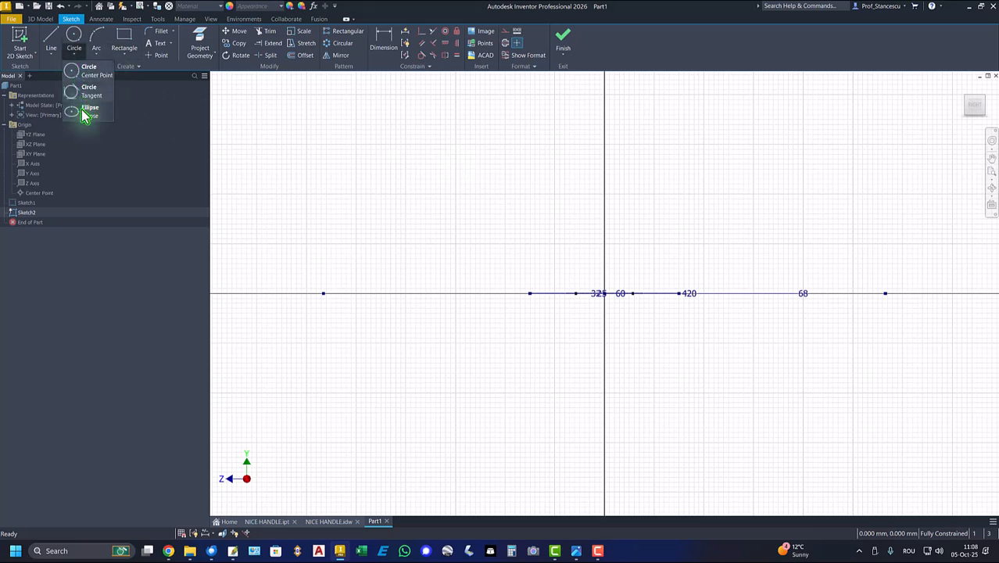
pyautogui.click(85, 113)
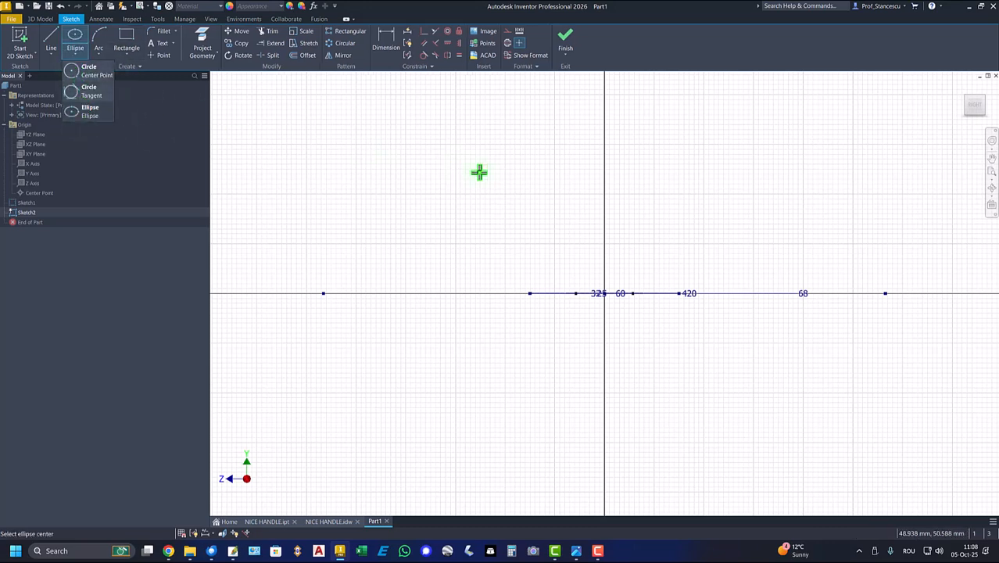
pyautogui.click(589, 193)
pyautogui.click(634, 193)
pyautogui.click(632, 190)
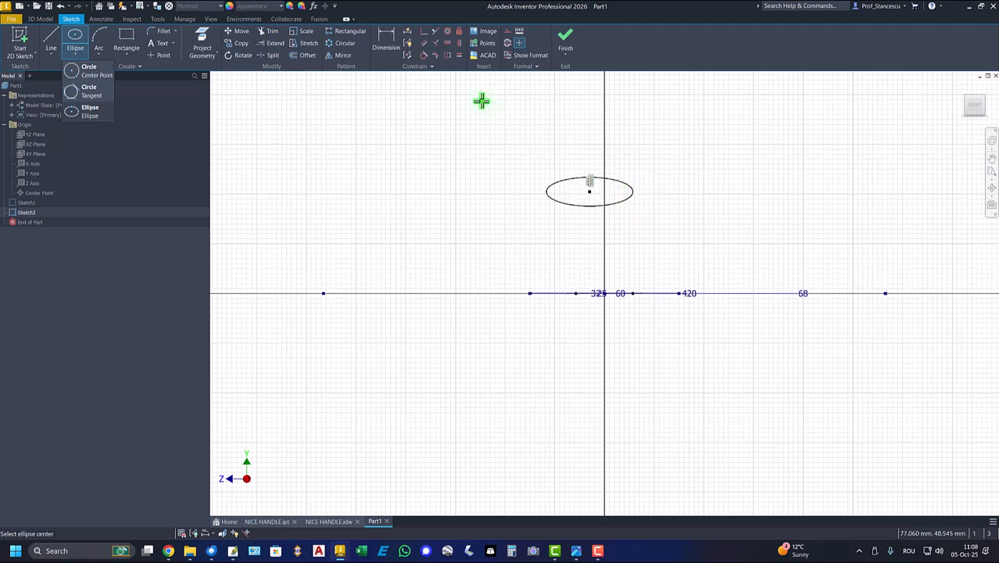
# Dimension the ellipse's semi-axes as 10 mm for the major one and 2.5 mm for the minor one
pyautogui.click(385, 41)
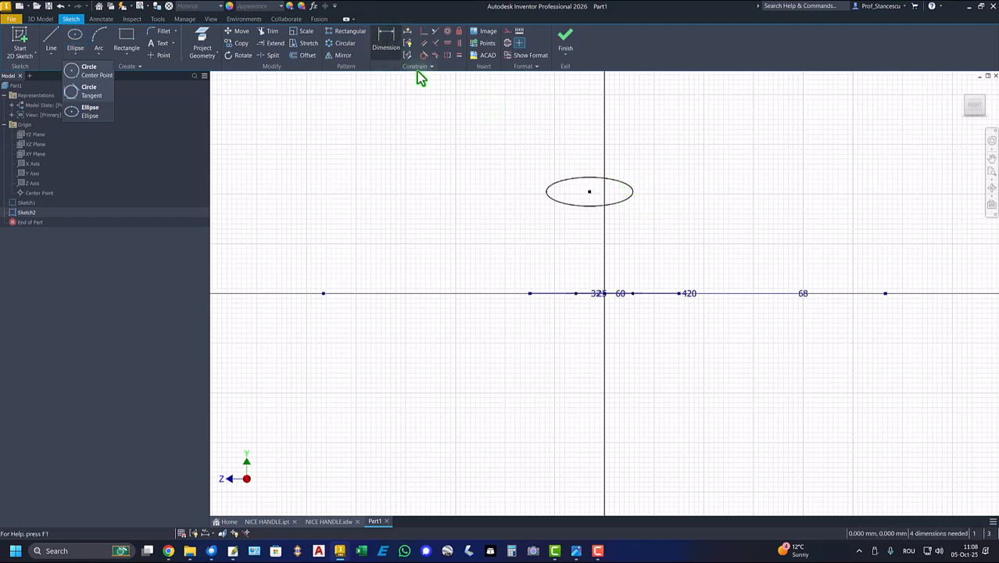
pyautogui.click(615, 185)
pyautogui.click(618, 163)
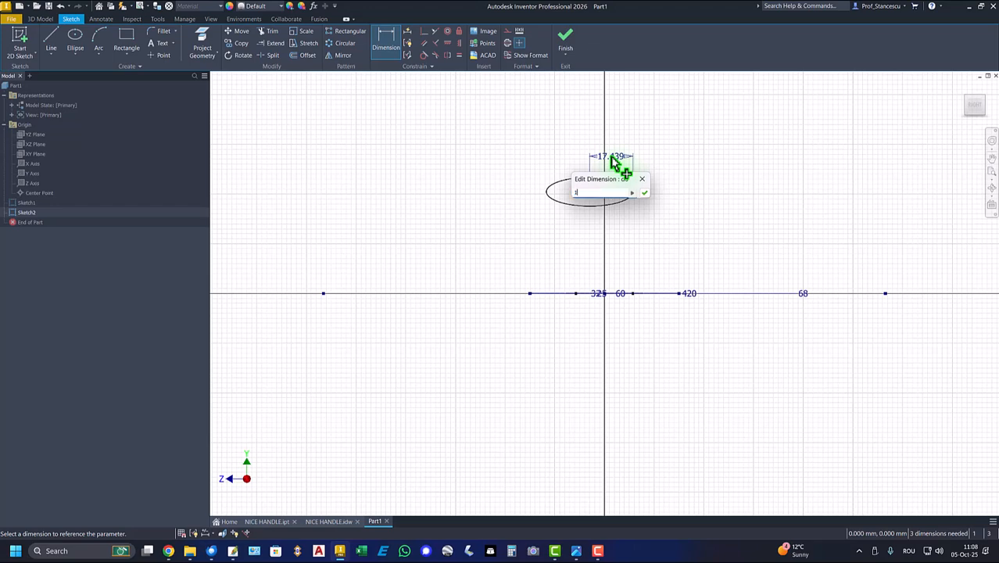
pyautogui.press('Return')
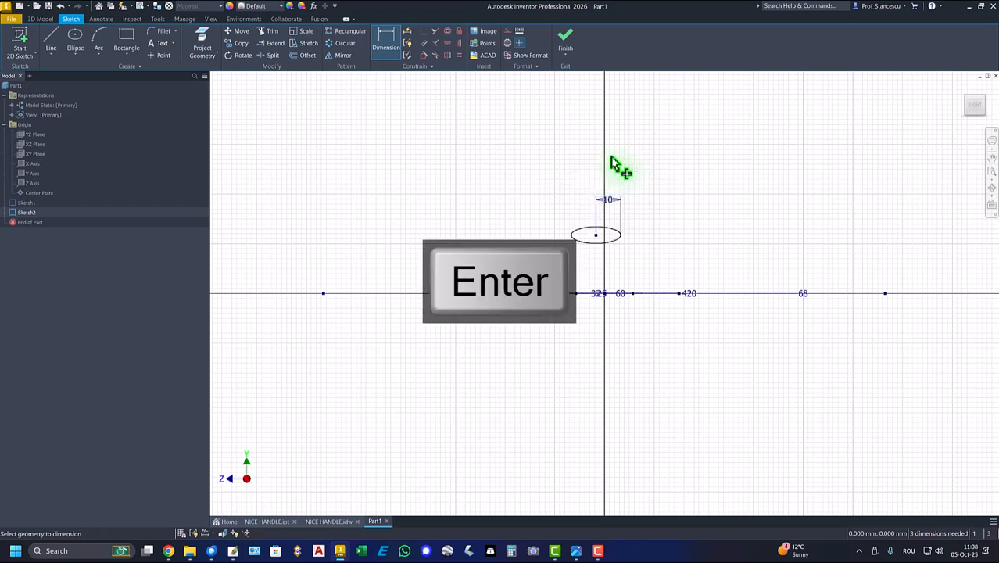
pyautogui.click(619, 239)
pyautogui.click(662, 236)
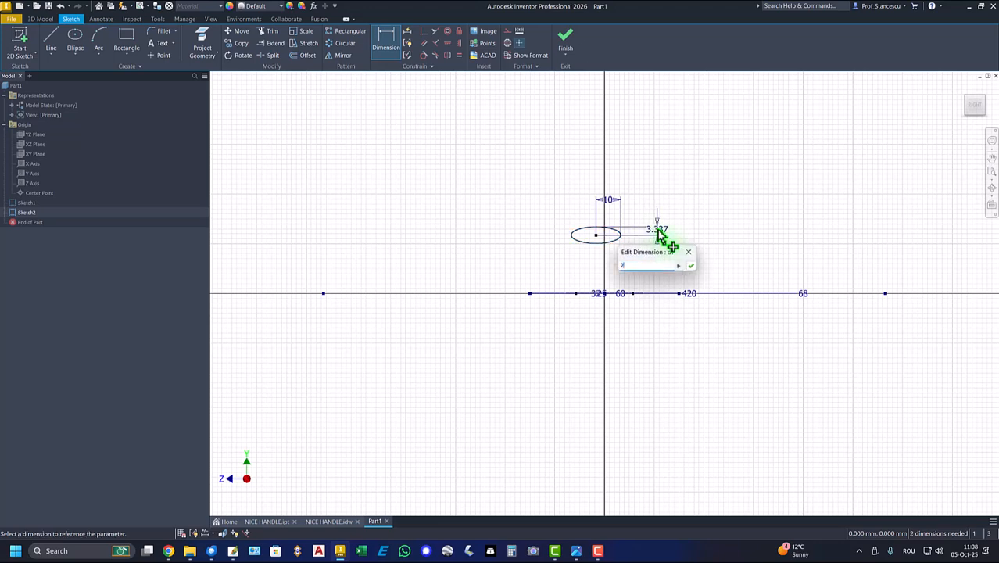
pyautogui.press('Return')
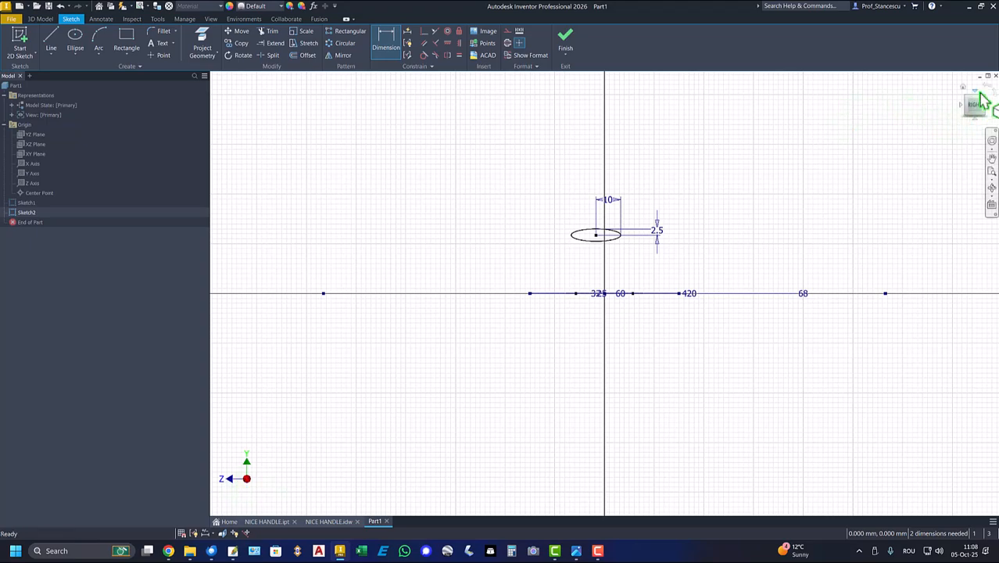
# Rotate the sketch view so Z points up and constrain the ellipse's centre horizontally in line with the origin
pyautogui.click(995, 97)
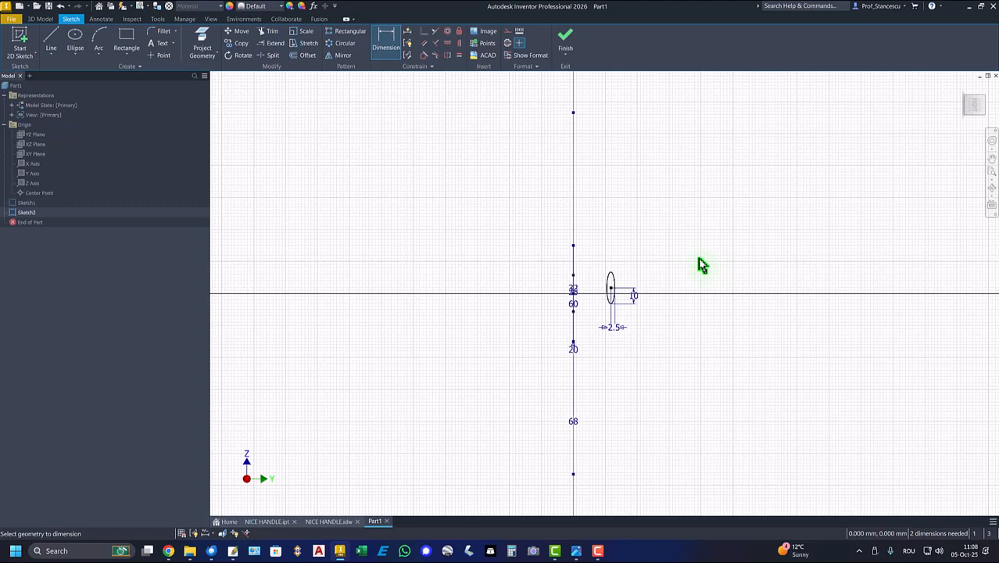
pyautogui.press('Home')
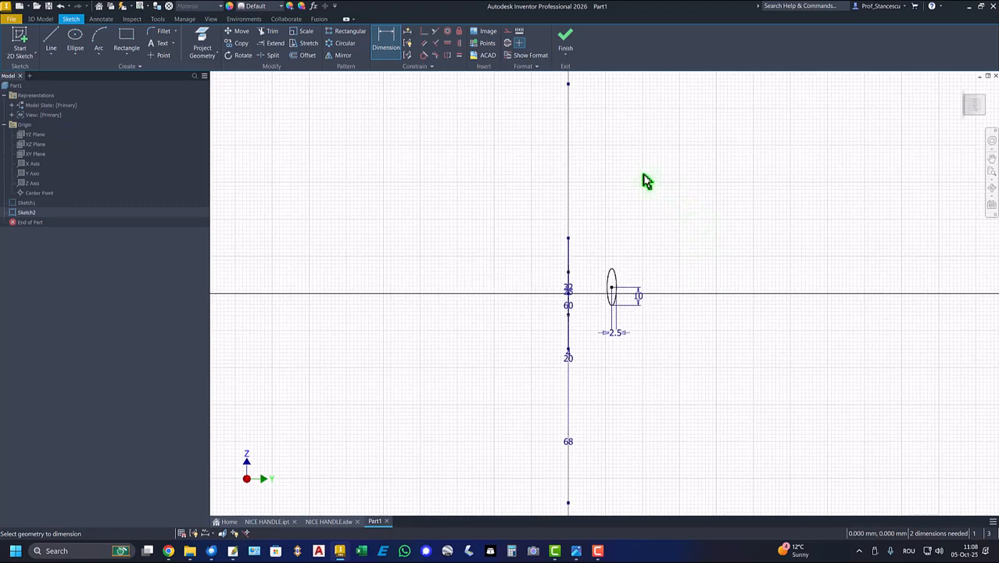
pyautogui.scroll(4, 604, 302)
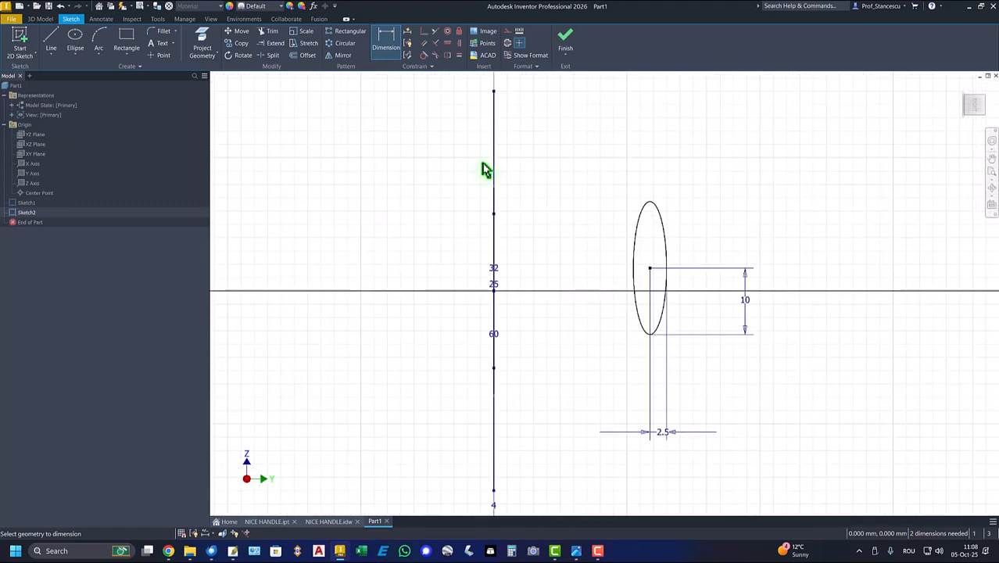
pyautogui.press('Escape')
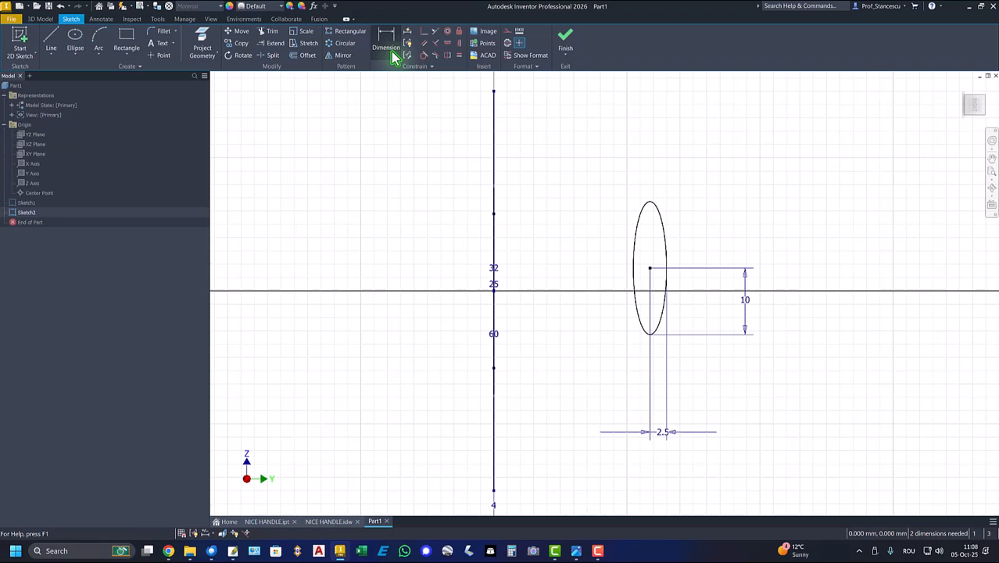
pyautogui.click(448, 44)
pyautogui.click(494, 293)
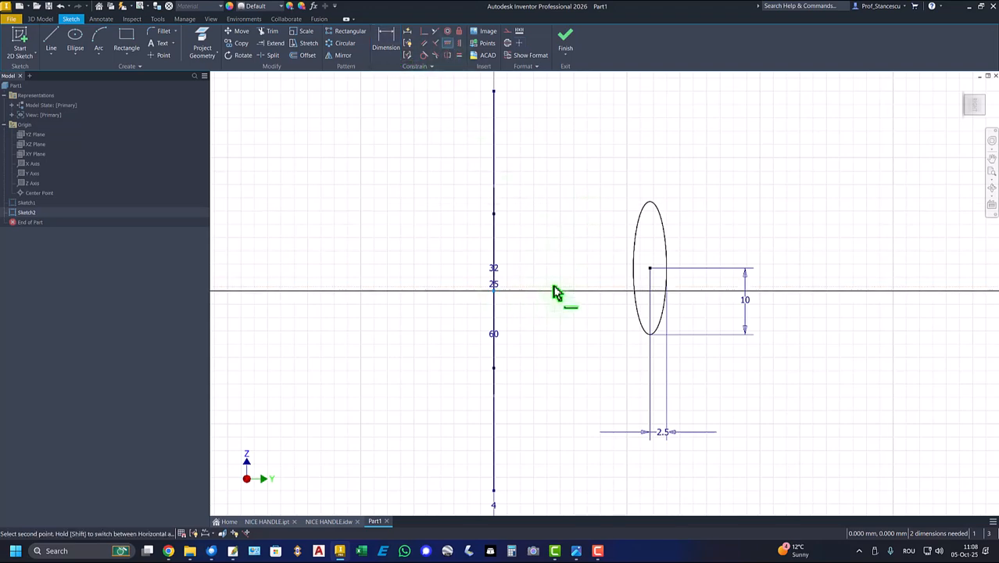
pyautogui.click(651, 270)
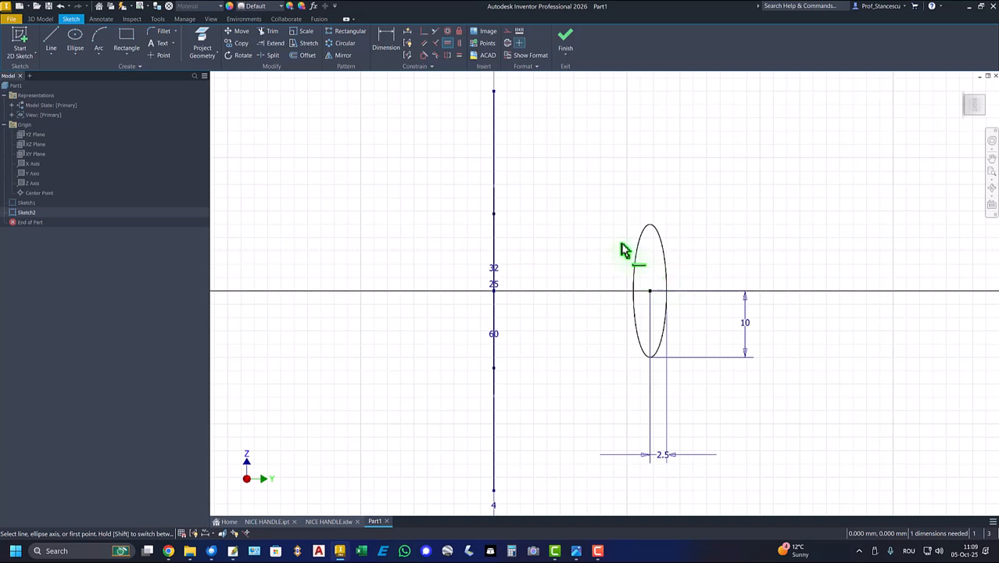
# Dimension the distance from the origin to the ellipse's centre as 40 mm (48-8), and finish the sketch
pyautogui.click(386, 39)
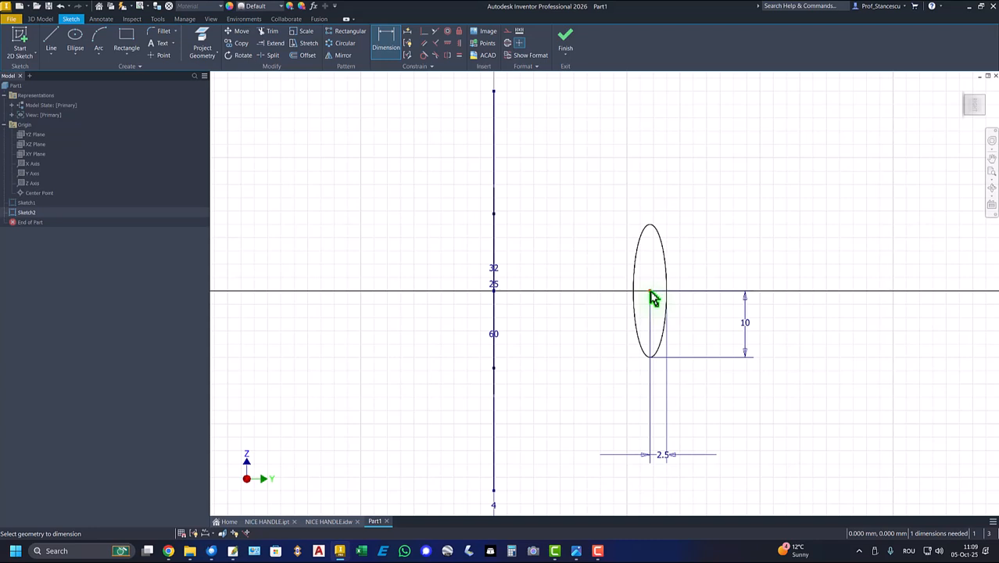
pyautogui.click(495, 297)
pyautogui.click(558, 442)
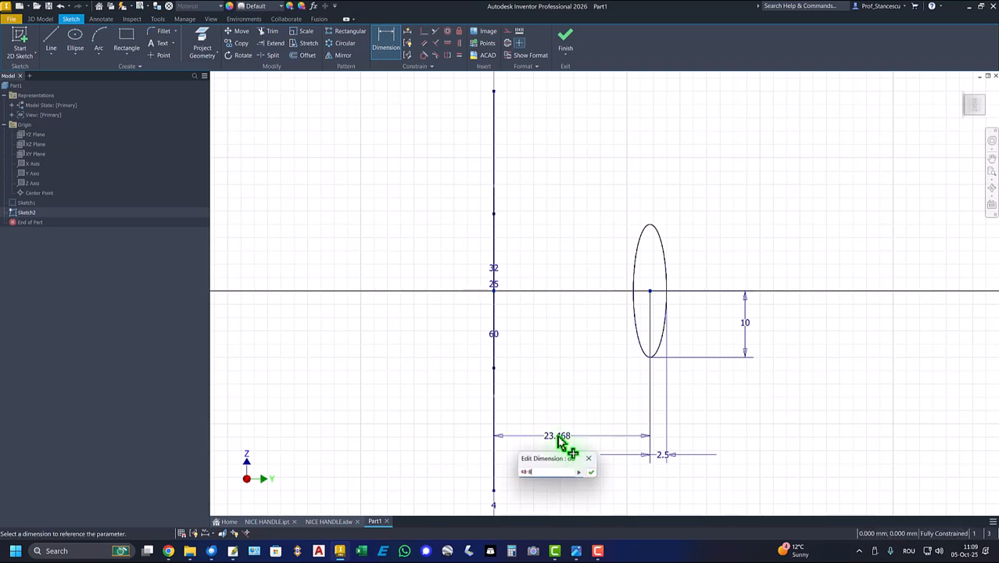
pyautogui.press('Return')
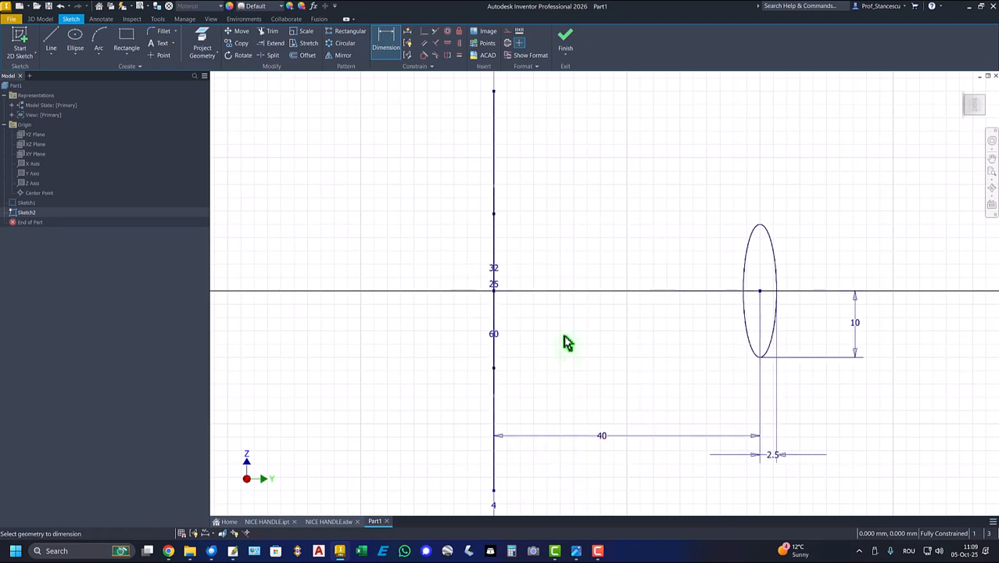
pyautogui.click(565, 39)
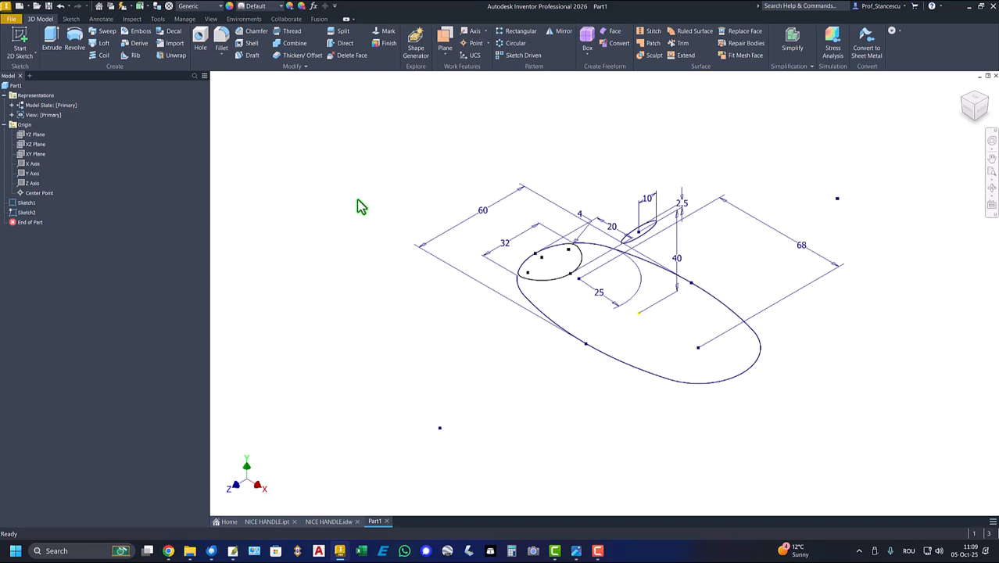
# Start a 2D sketch on the XY origin plane and project the small upper ellipse into it
pyautogui.click(31, 155)
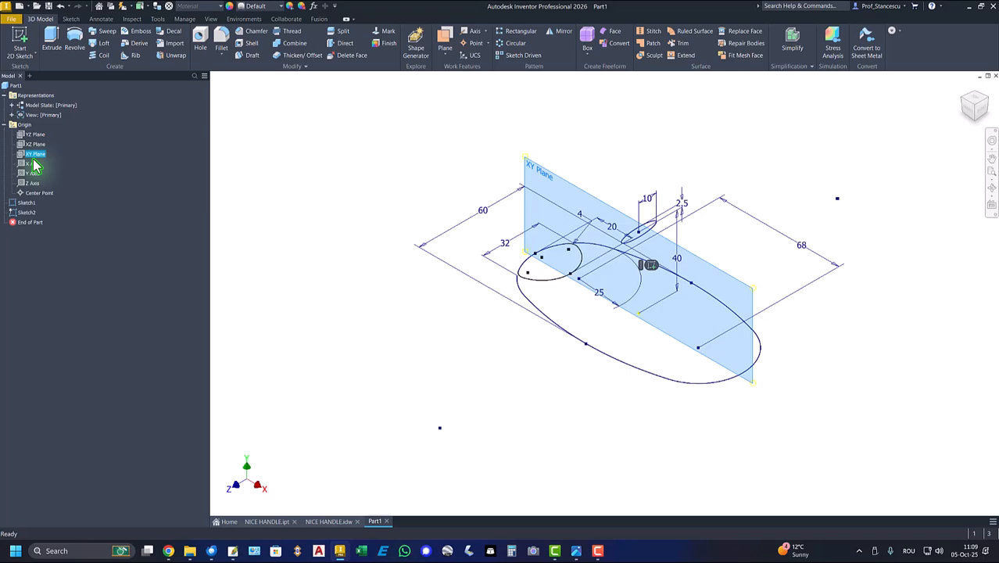
pyautogui.click(648, 266)
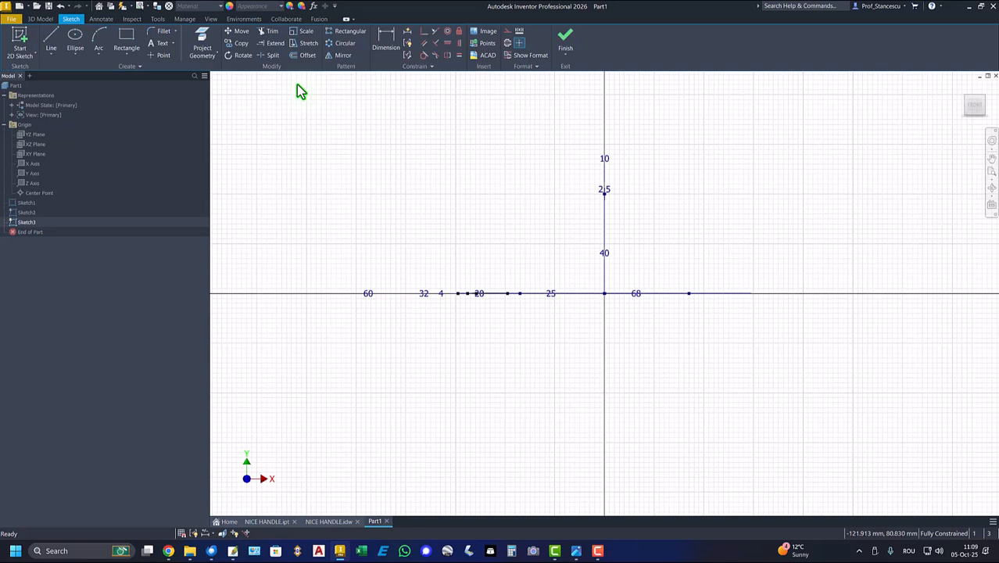
pyautogui.click(210, 49)
pyautogui.moveTo(405, 133)
pyautogui.keyDown('shift'); pyautogui.mouseDown(button='middle')
pyautogui.moveTo(468, 178)
pyautogui.moveTo(462, 261)
pyautogui.mouseUp(button='middle'); pyautogui.keyUp('shift')
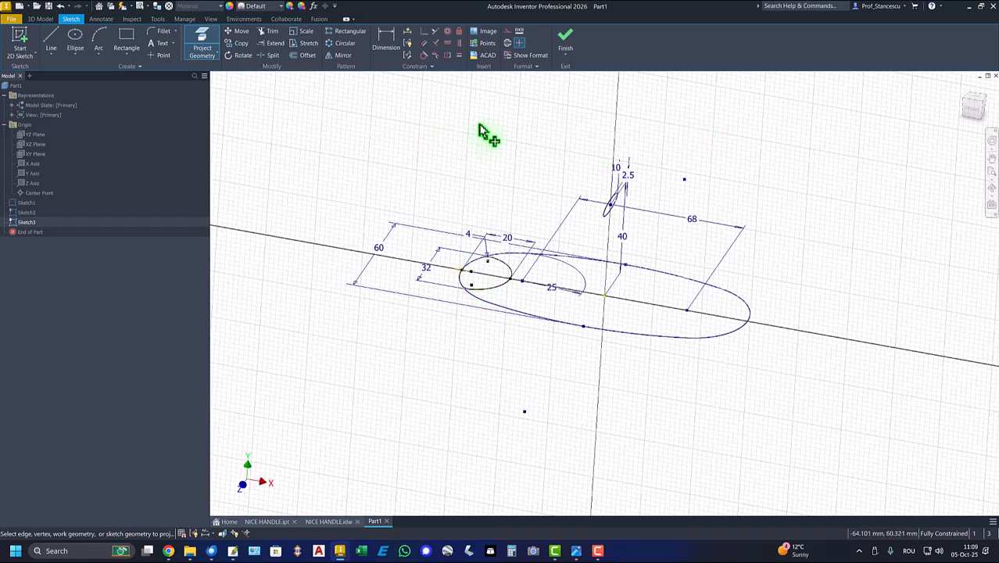
pyautogui.scroll(4, 509, 156)
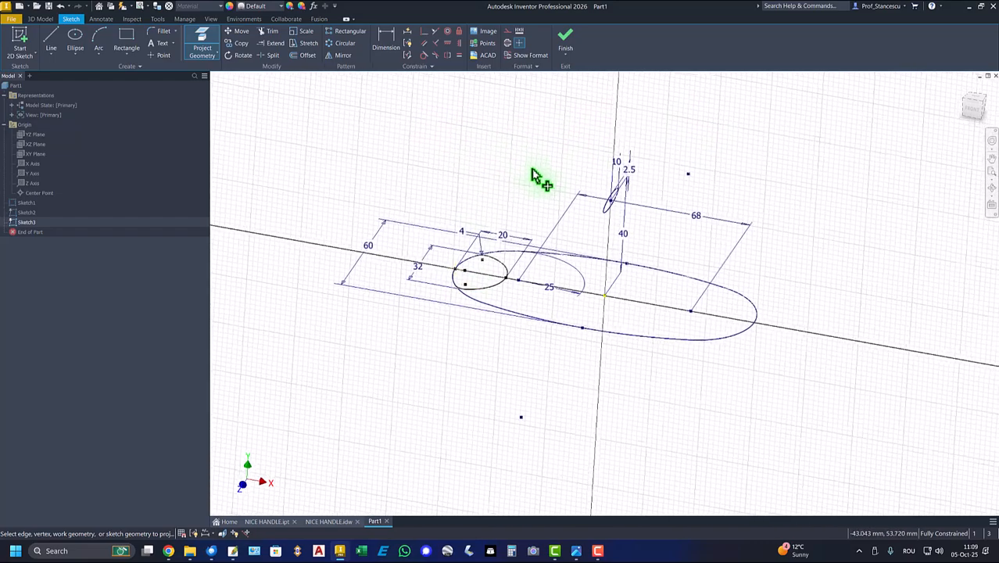
pyautogui.scroll(4, 594, 187)
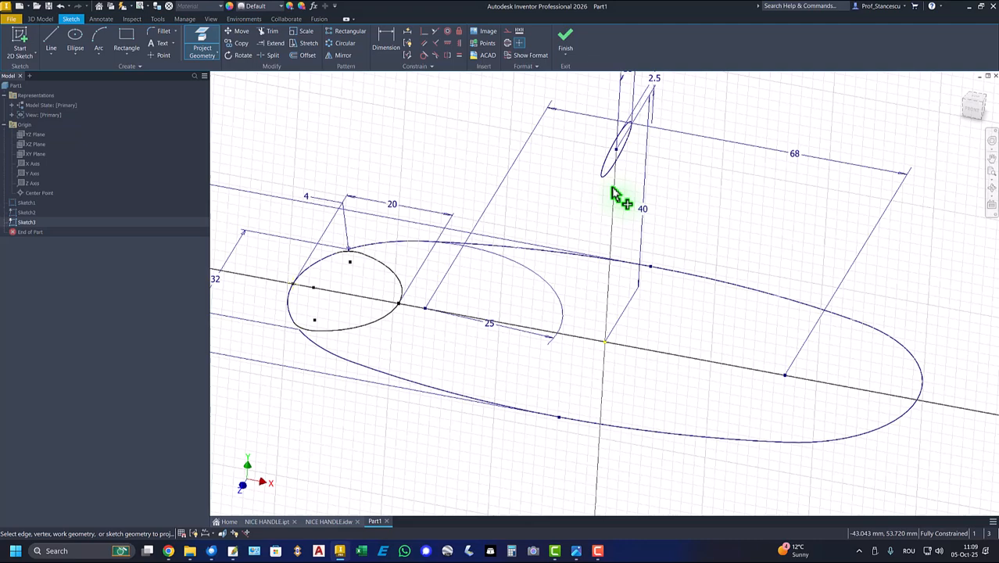
pyautogui.click(628, 145)
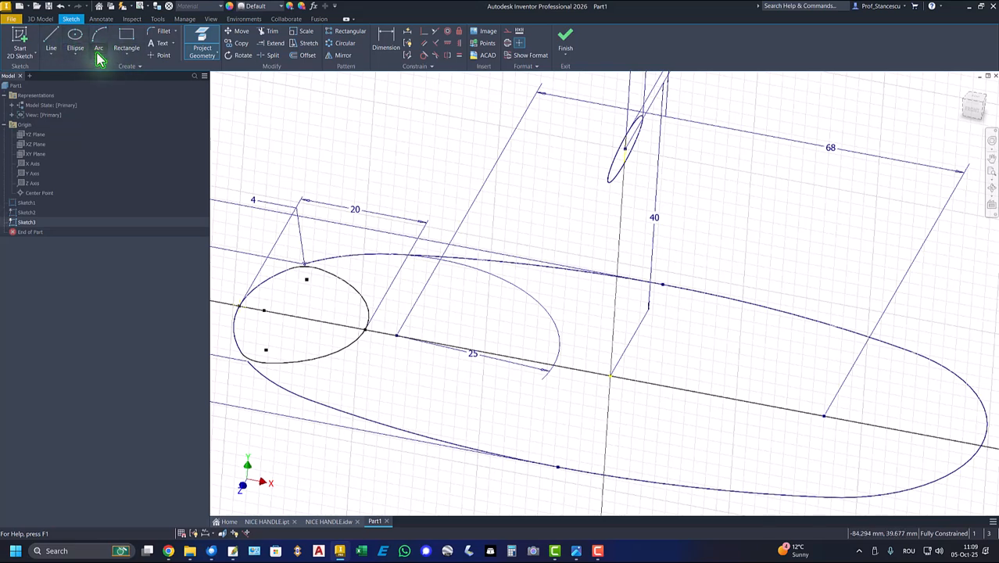
# Place a sketch point at the upper end of the projected ellipse, at X 0 mm and Y 42.5 mm
pyautogui.click(159, 54)
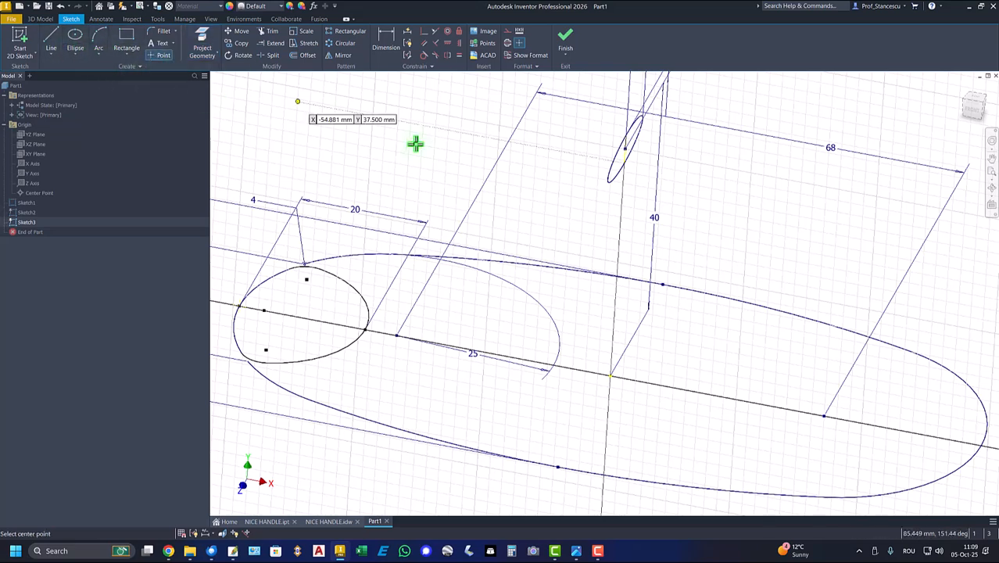
pyautogui.click(625, 135)
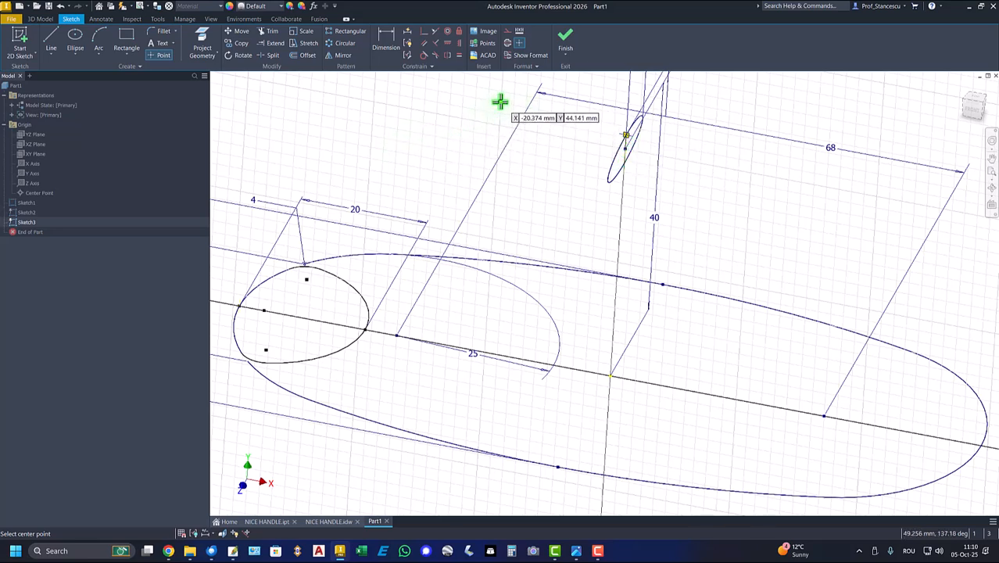
pyautogui.rightClick(433, 119)
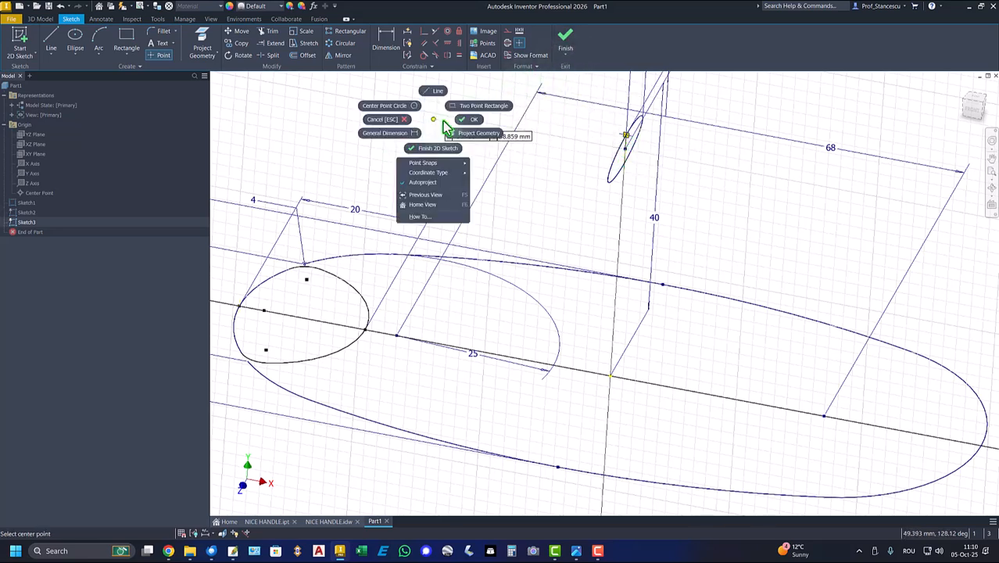
pyautogui.click(463, 120)
# Draw an ellipse centred on the origin, through the base profile's outer end at X -59 mm and the small ellipse's upper point
pyautogui.press('F5')
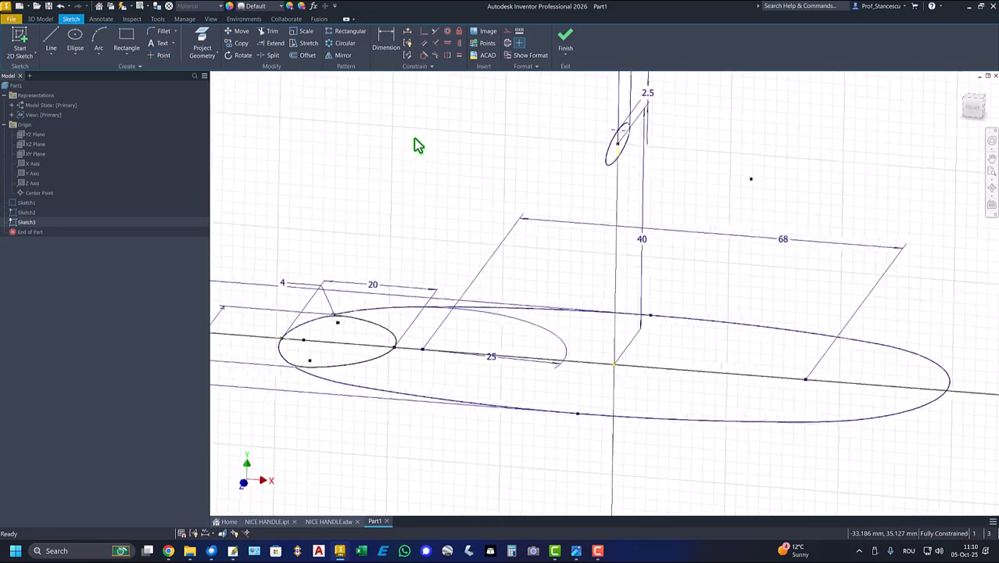
pyautogui.click(82, 49)
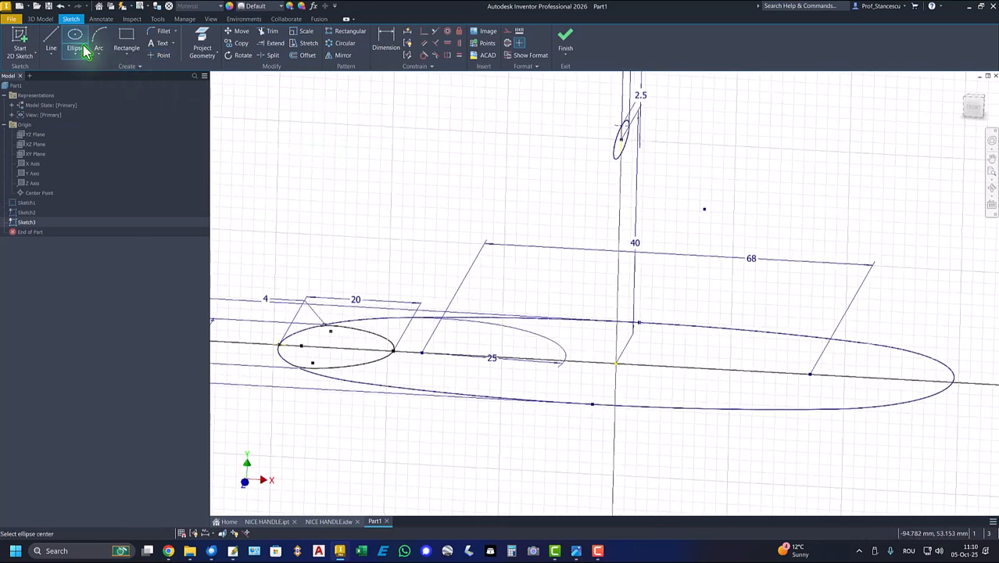
pyautogui.click(617, 364)
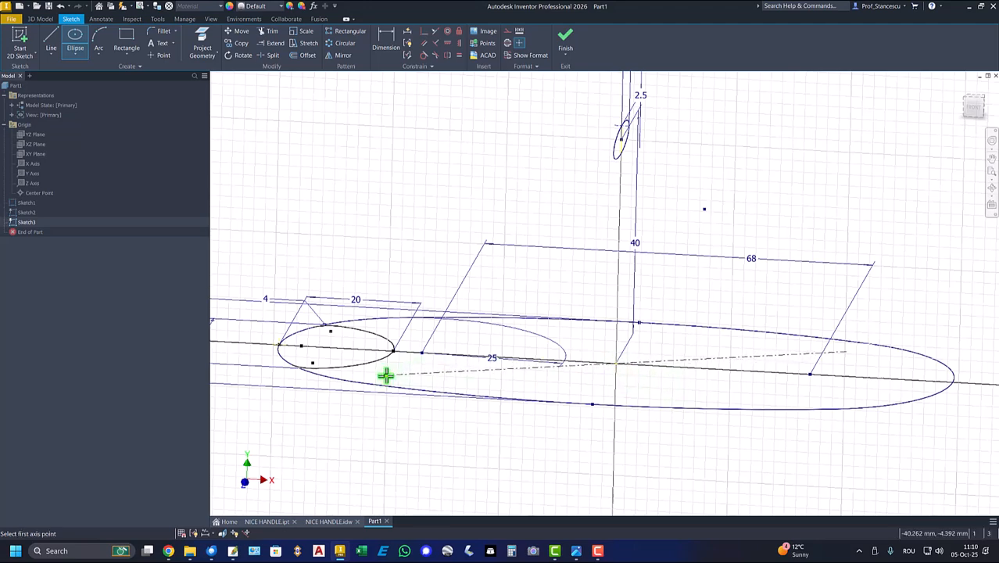
pyautogui.click(279, 347)
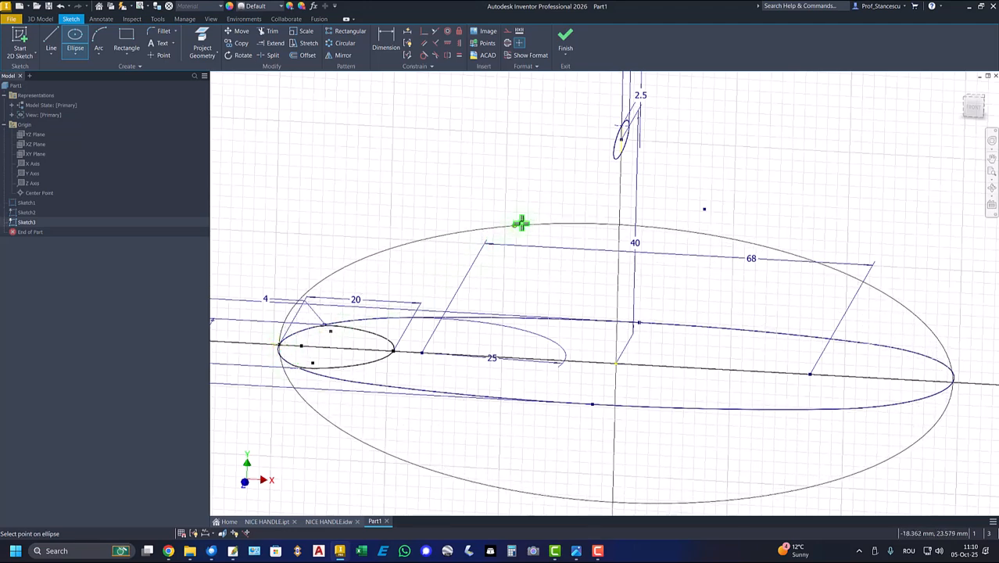
pyautogui.click(623, 126)
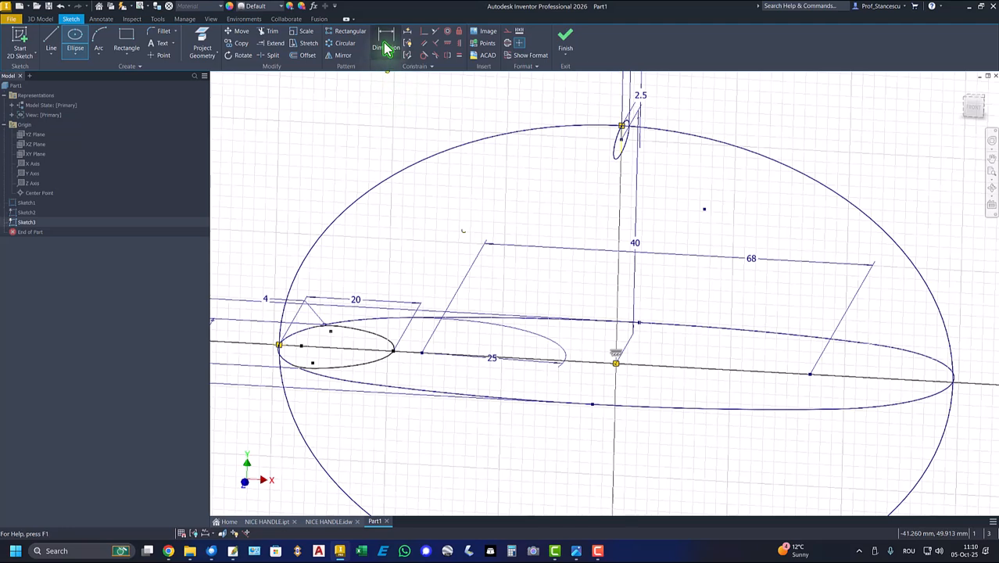
# Try to trim the large ellipse on its upper positive-X portion, and undo the trim
pyautogui.click(274, 32)
pyautogui.click(733, 148)
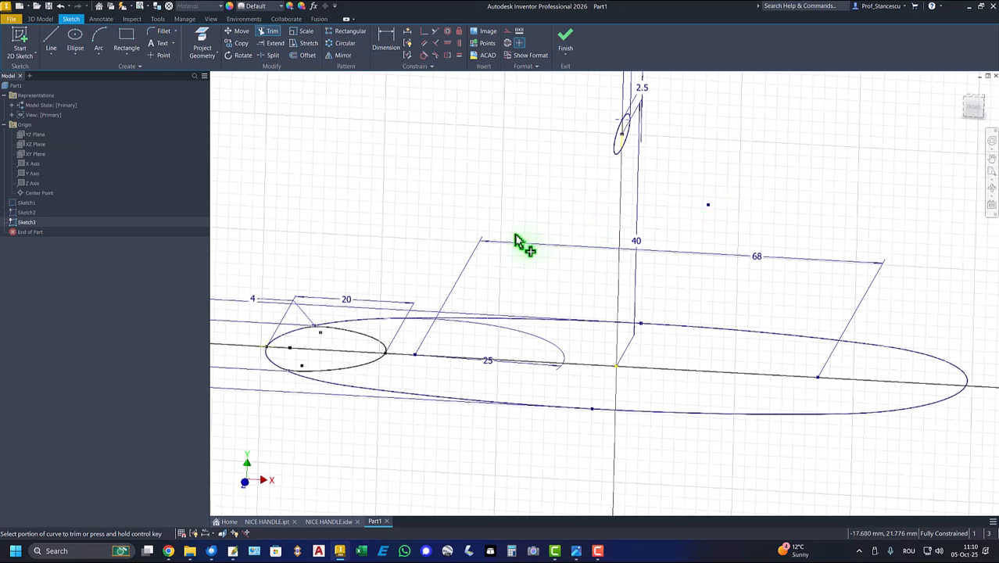
pyautogui.hotkey('ctrl', 'z')
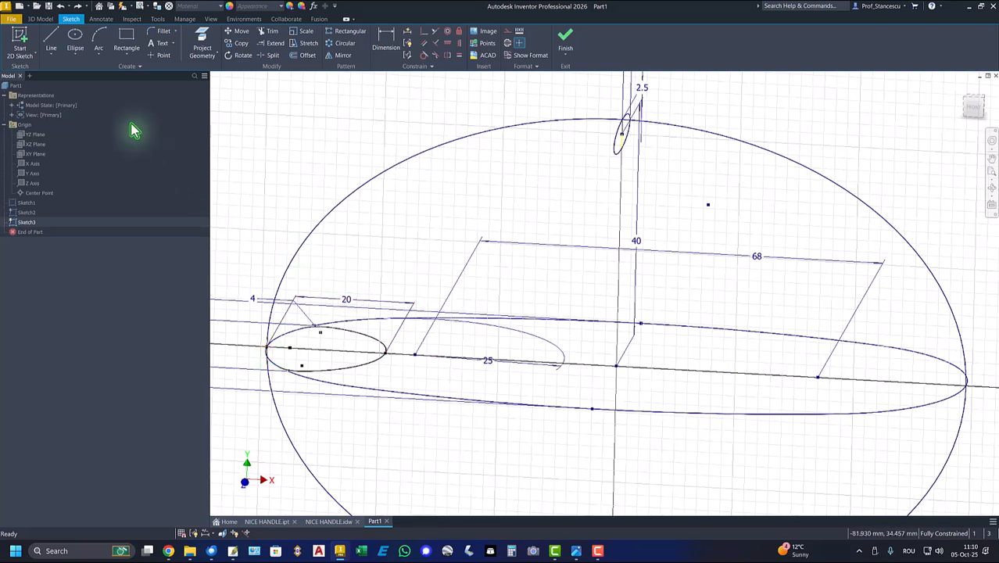
# Draw two connected lines from the large ellipse's negative-X end to the origin and up to the small ellipse's upper point
pyautogui.click(53, 47)
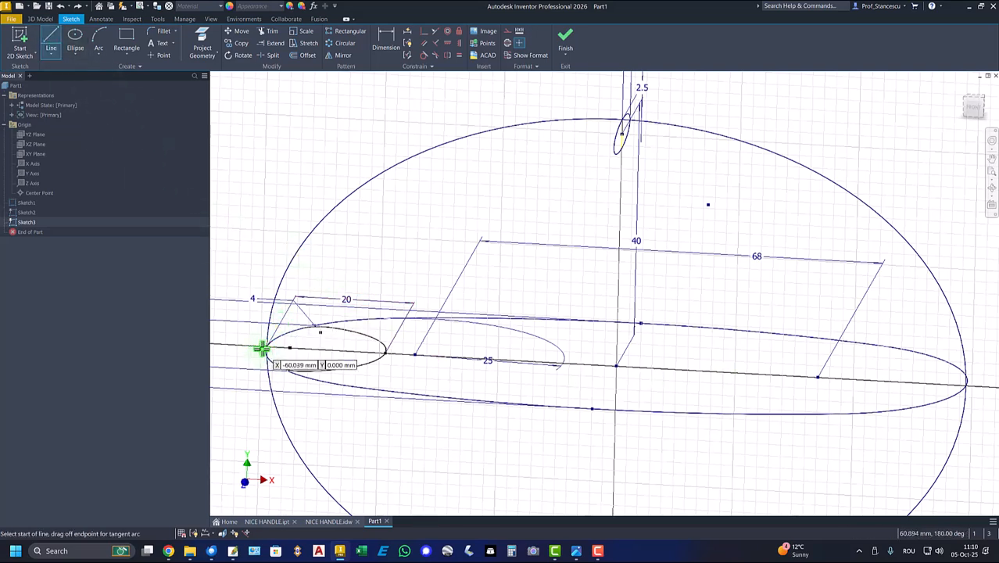
pyautogui.click(266, 350)
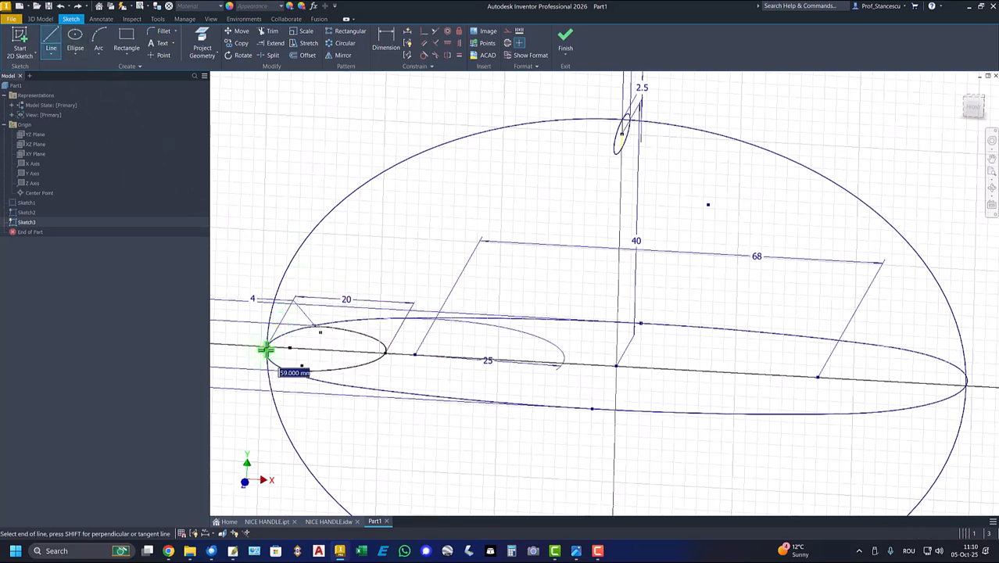
pyautogui.click(615, 367)
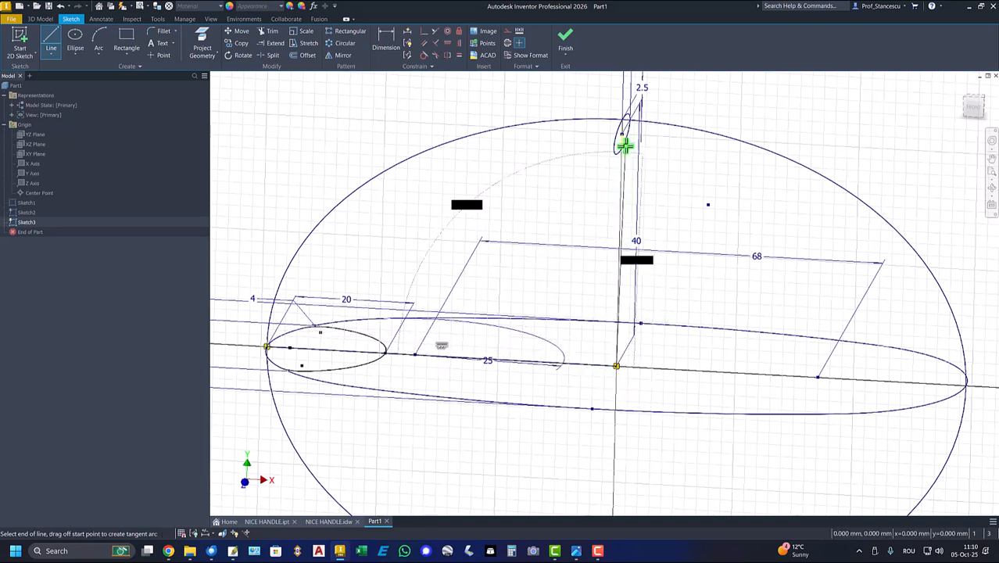
pyautogui.click(623, 120)
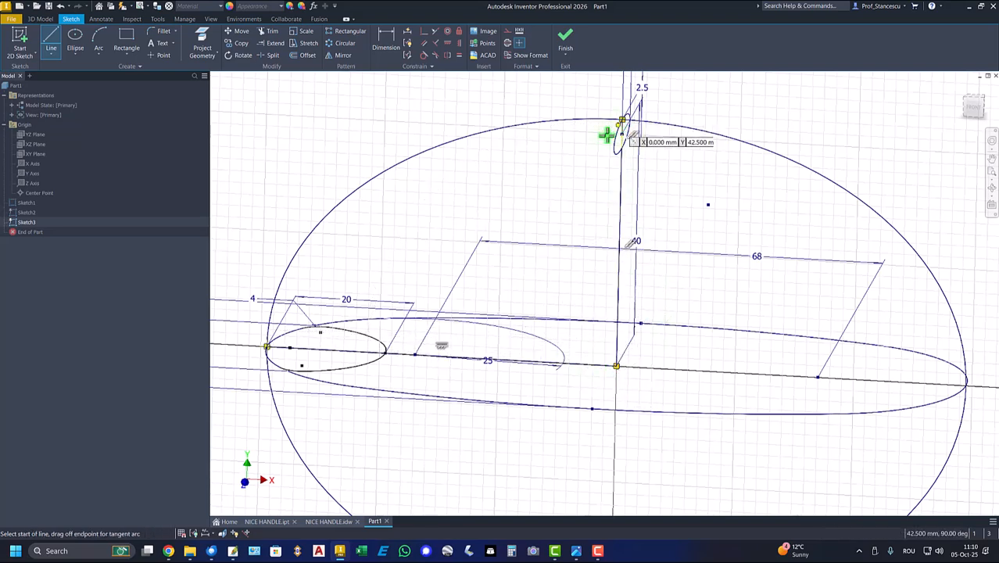
pyautogui.rightClick(515, 185)
pyautogui.click(550, 189)
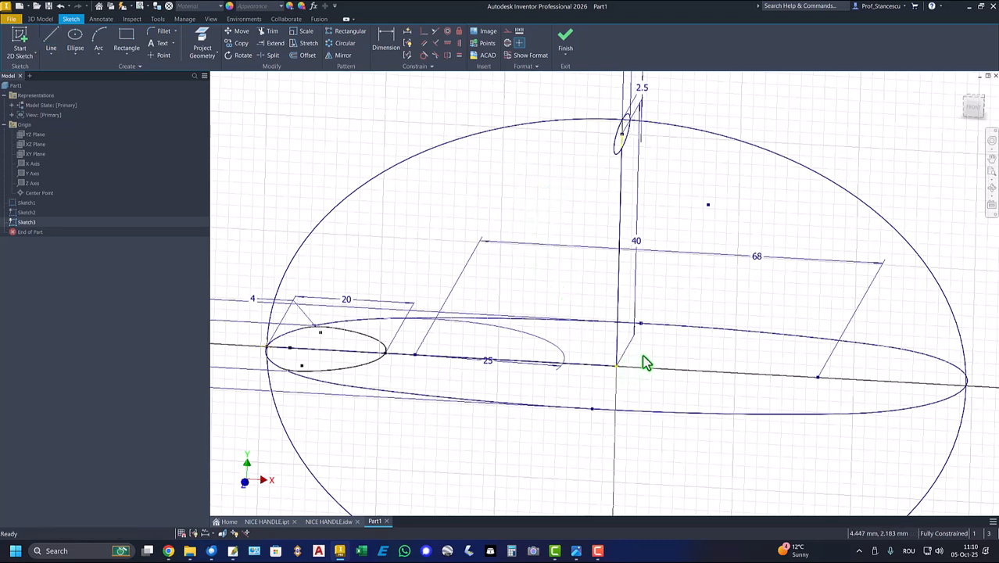
# Convert the two lines meeting at the origin to construction geometry
pyautogui.moveTo(640, 352); pyautogui.dragTo(585, 388)
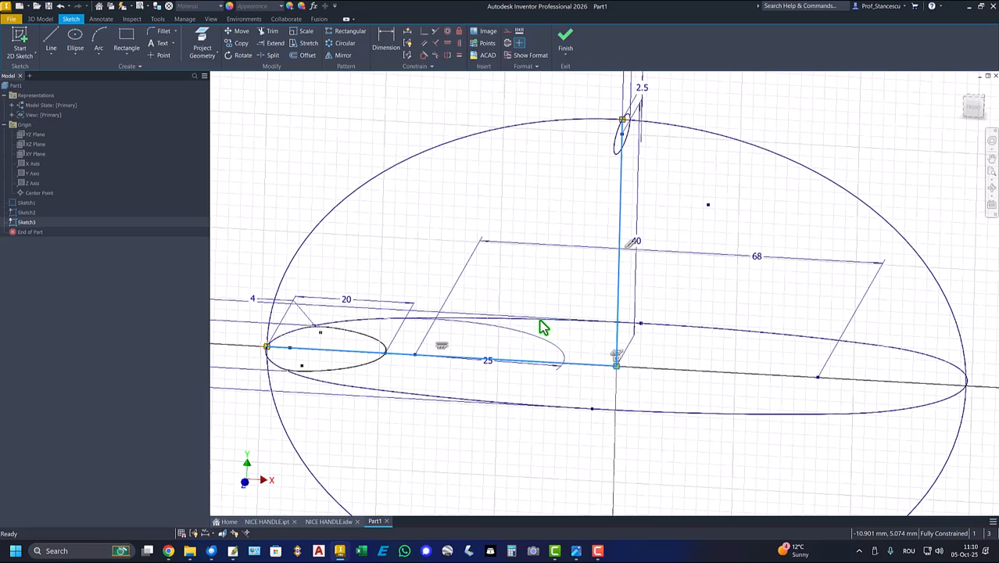
pyautogui.rightClick(499, 190)
pyautogui.click(551, 190)
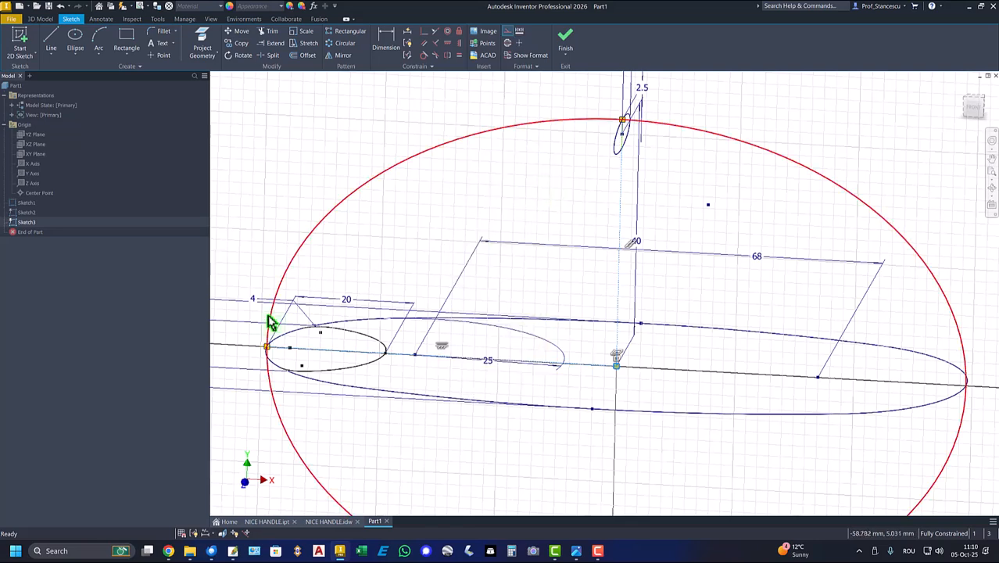
# Trim the large ellipse down to the quarter arc between the two construction lines, and finish the sketch
pyautogui.click(268, 33)
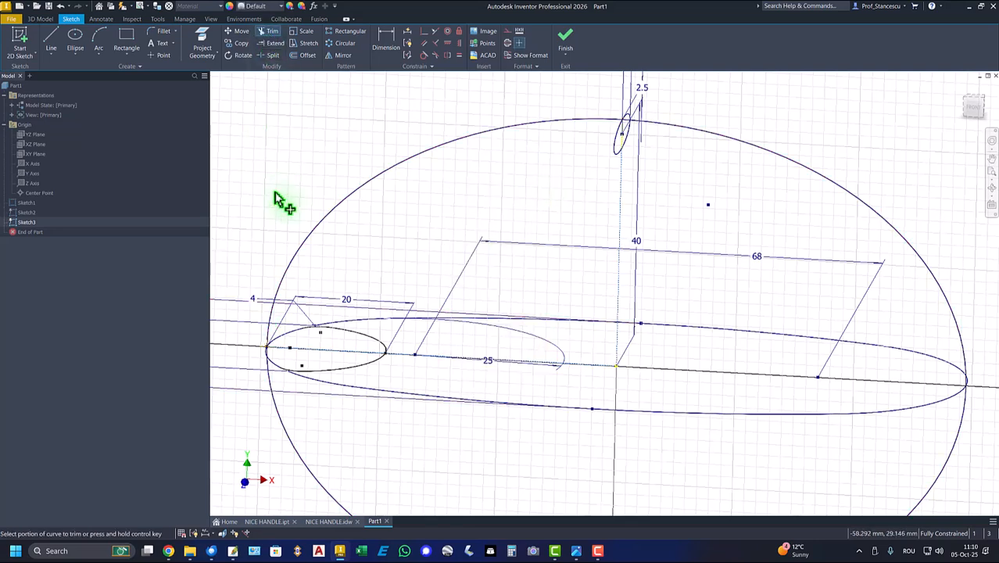
pyautogui.click(275, 405)
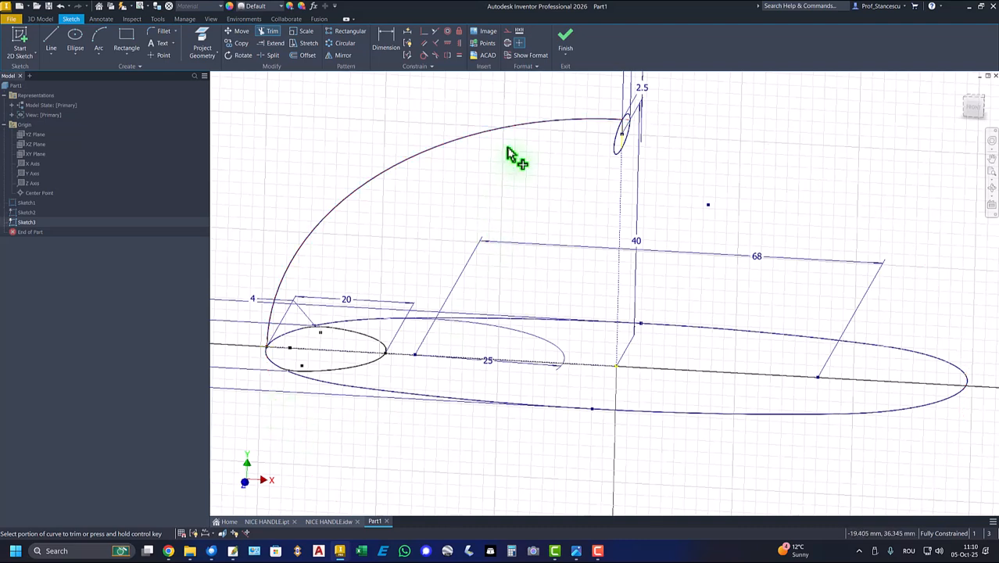
pyautogui.click(565, 38)
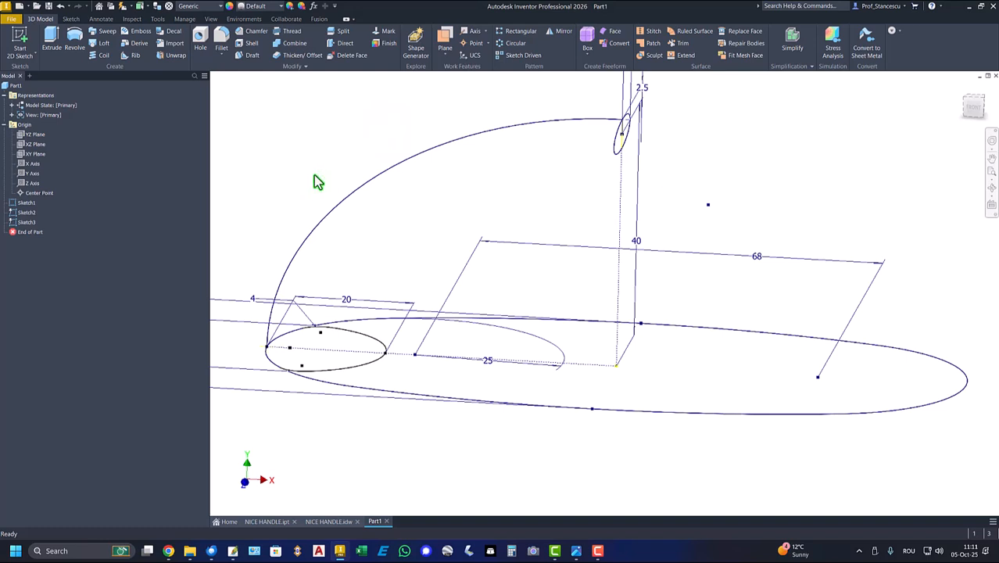
# Loft a solid from the closed base profile to the small upper ellipse, with the quarter-ellipse arc as center line
pyautogui.keyDown('shift'); pyautogui.moveTo(343, 149); pyautogui.dragTo(376, 149, button='middle'); pyautogui.keyUp('shift')
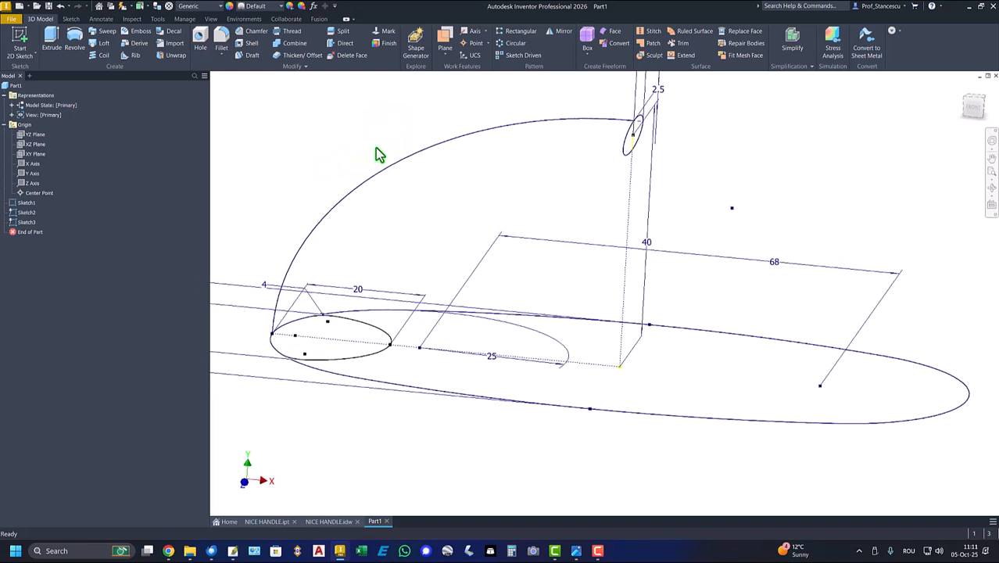
pyautogui.press('F6')
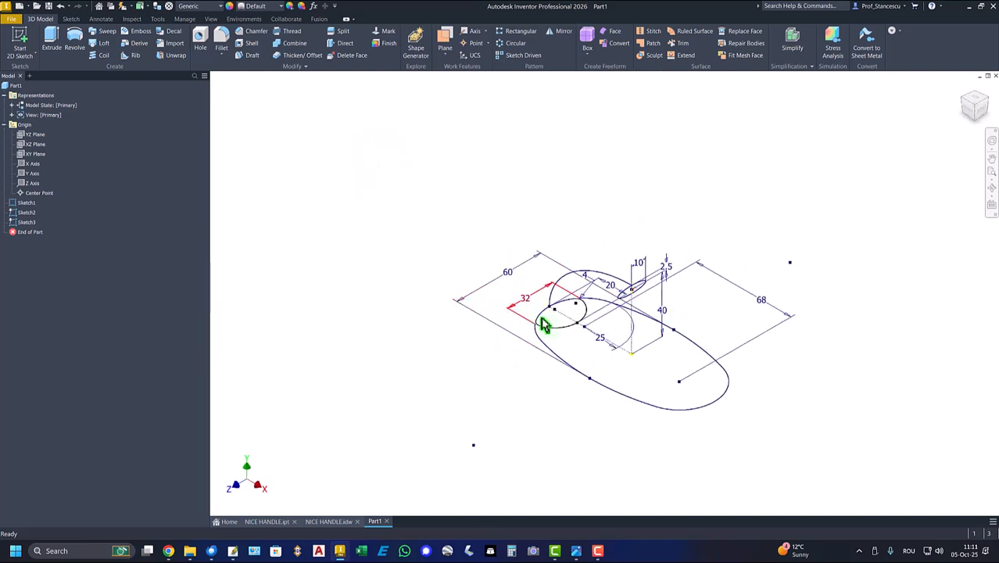
pyautogui.click(626, 291)
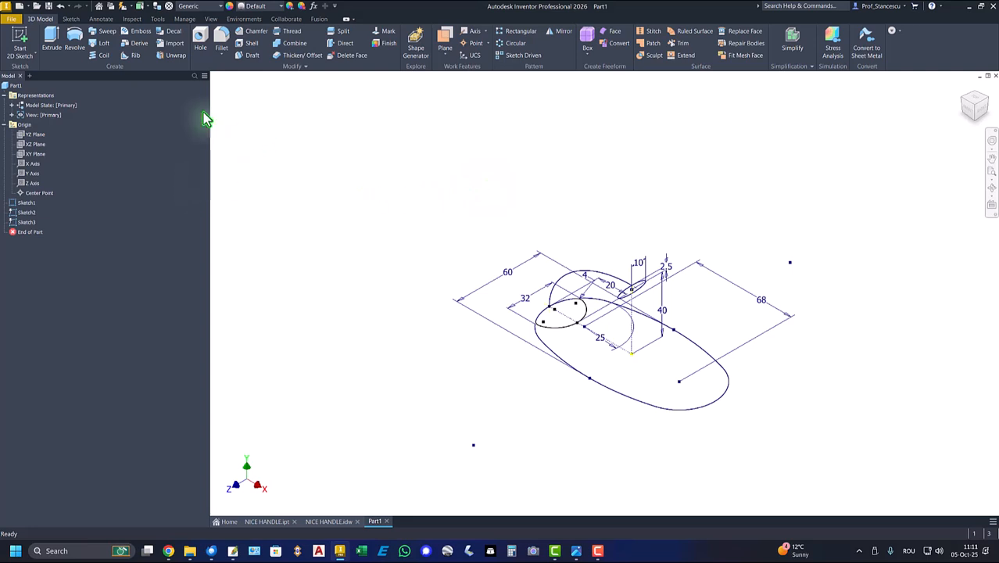
pyautogui.click(97, 47)
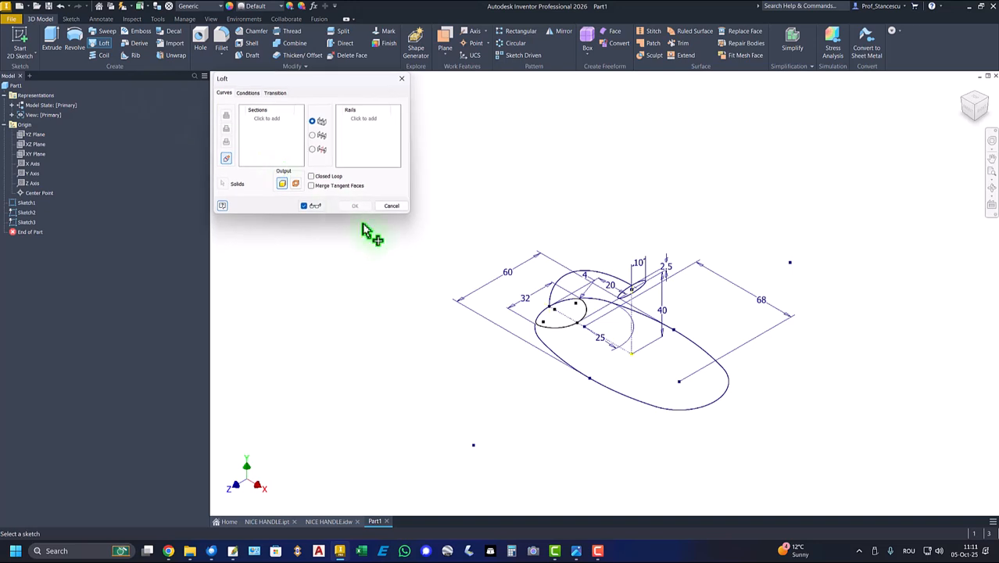
pyautogui.click(583, 324)
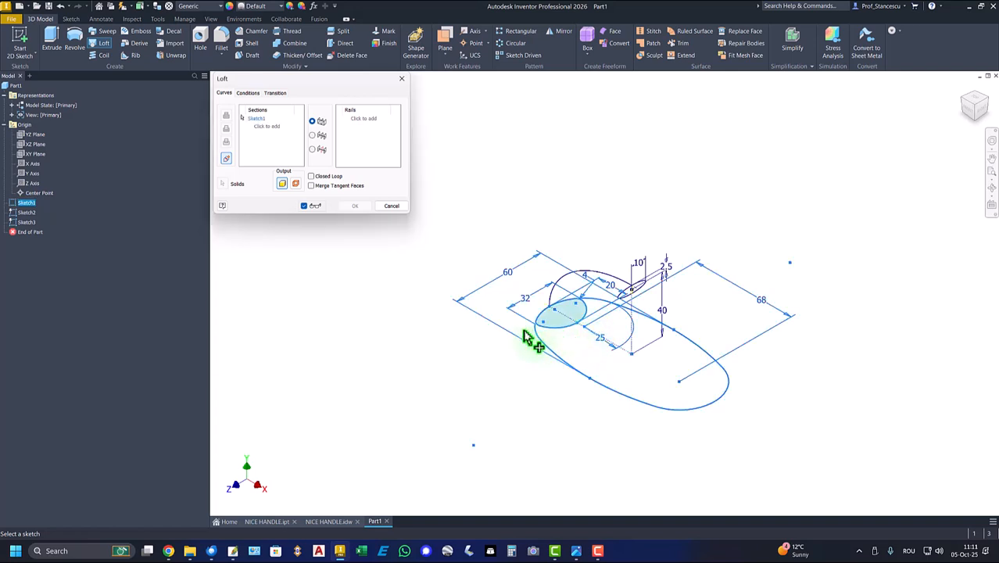
pyautogui.click(641, 296)
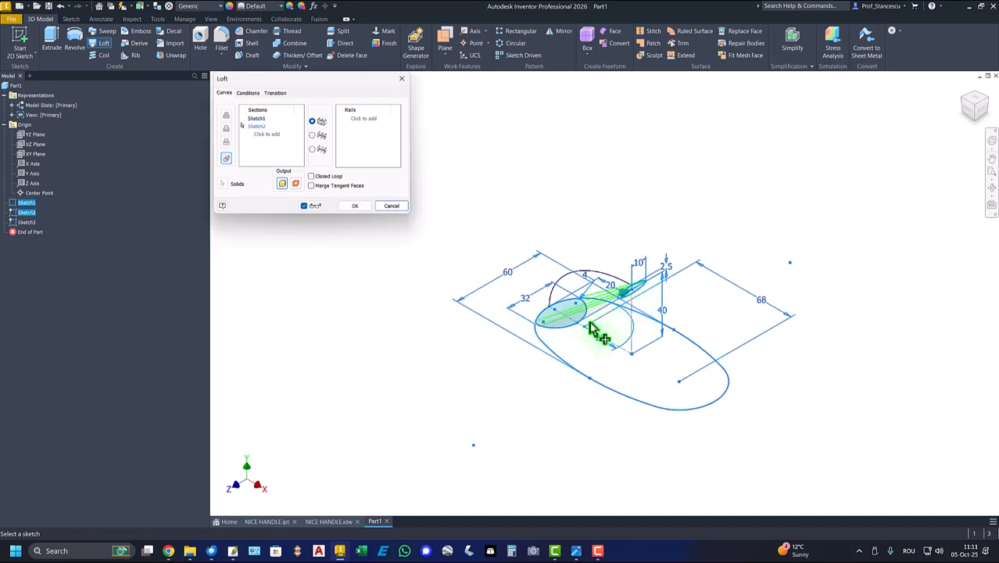
pyautogui.click(312, 136)
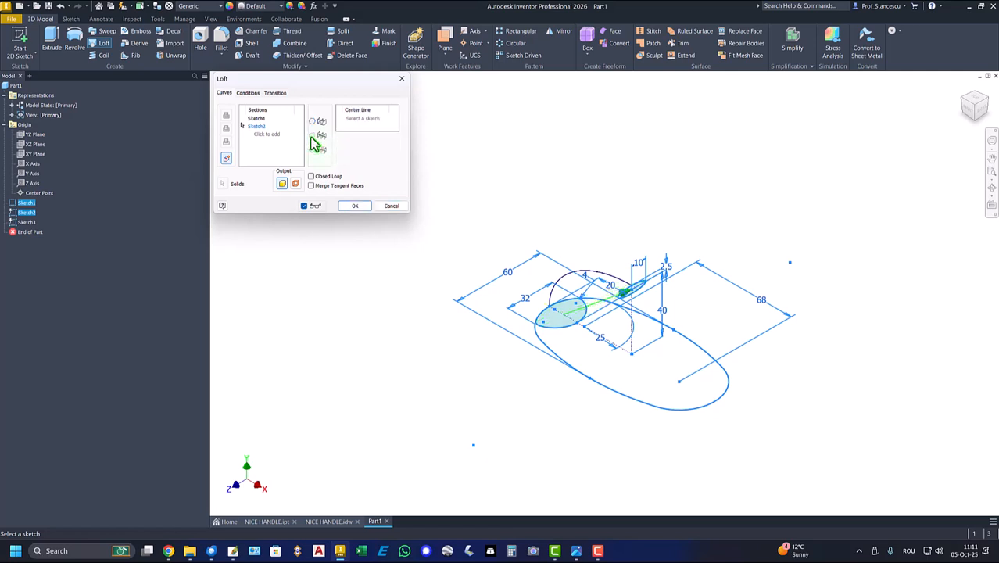
pyautogui.click(566, 278)
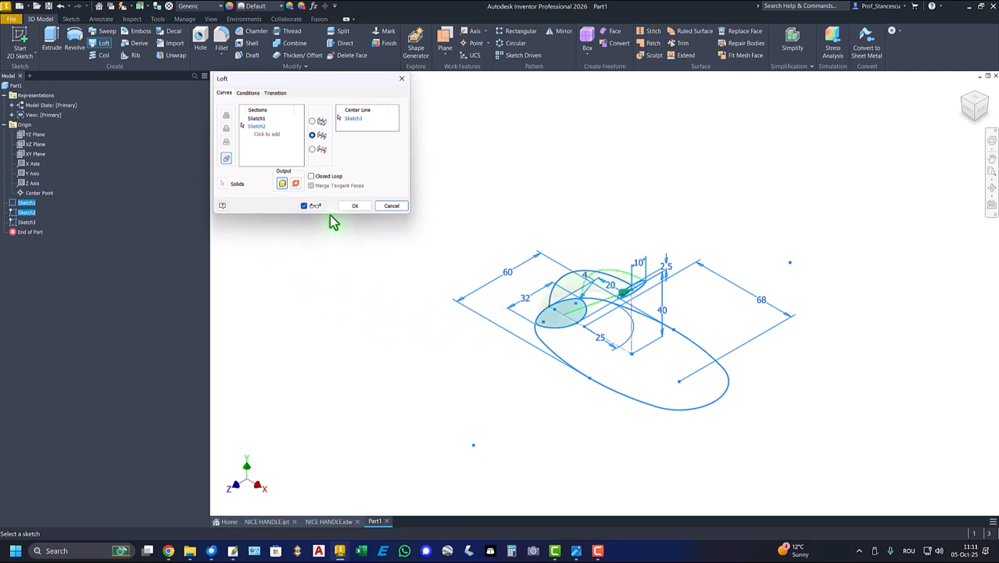
pyautogui.click(354, 208)
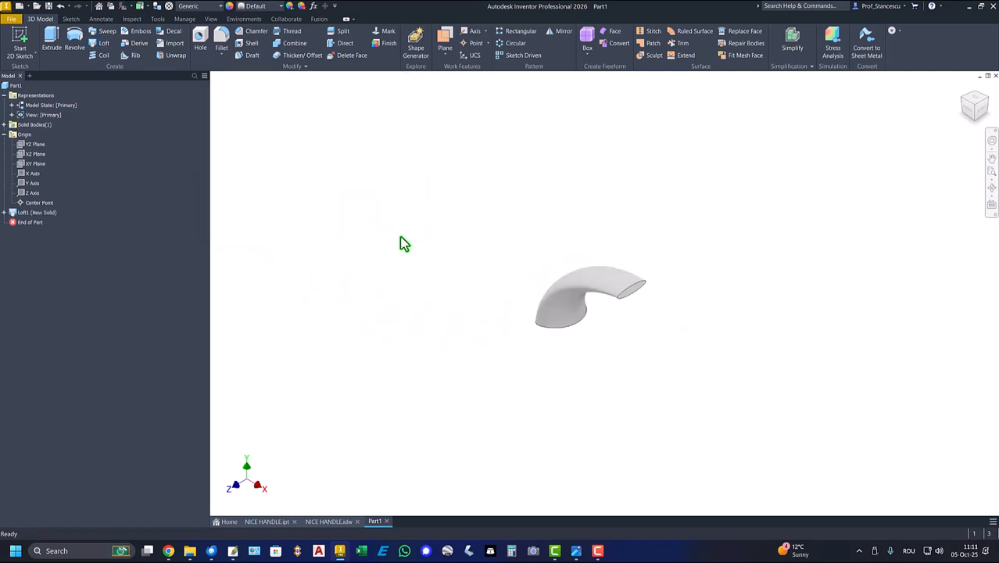
# Mirror the lofted solid about its small elliptical end face, joining both halves and keeping the original
pyautogui.press('F6')
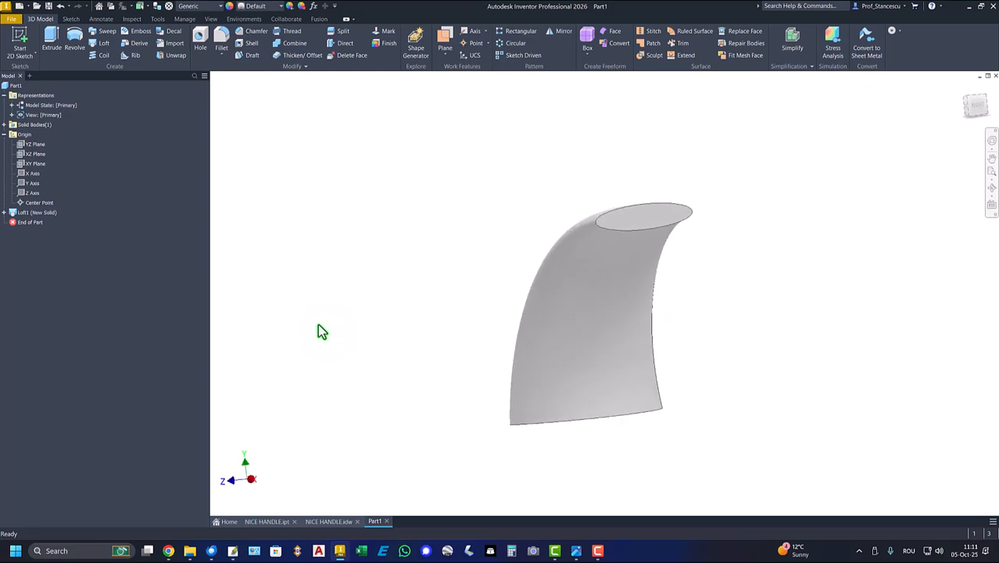
pyautogui.press('F6')
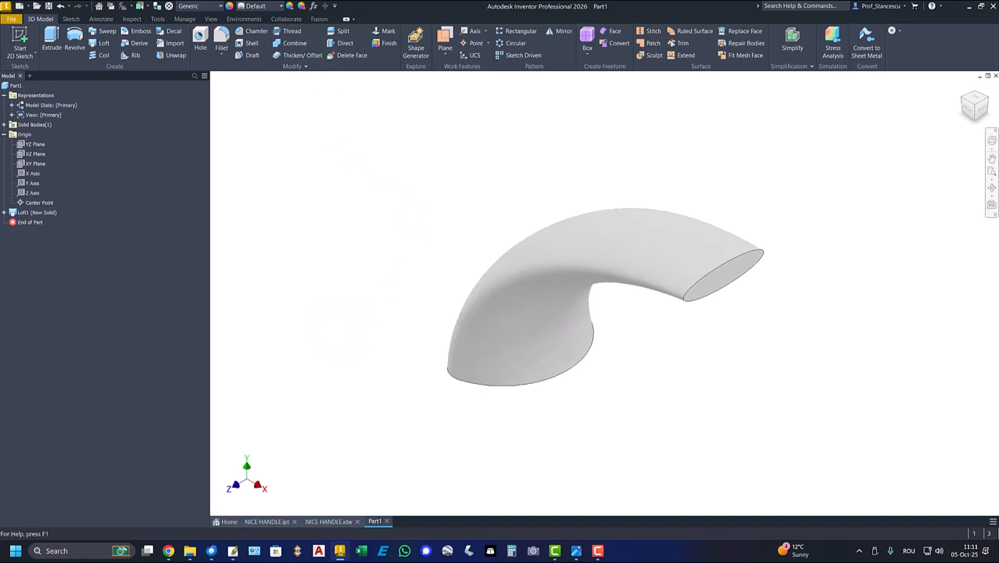
pyautogui.click(561, 31)
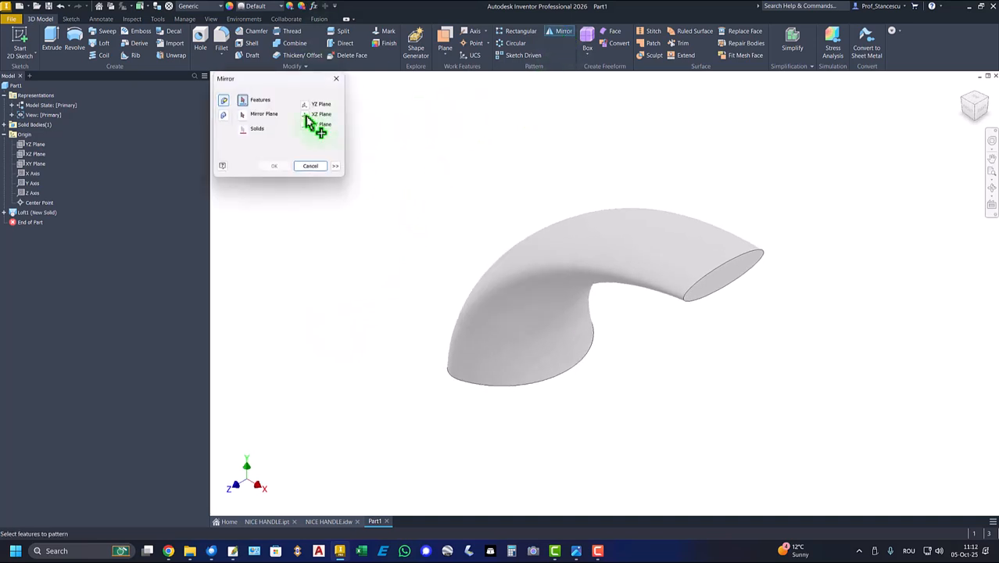
pyautogui.click(224, 115)
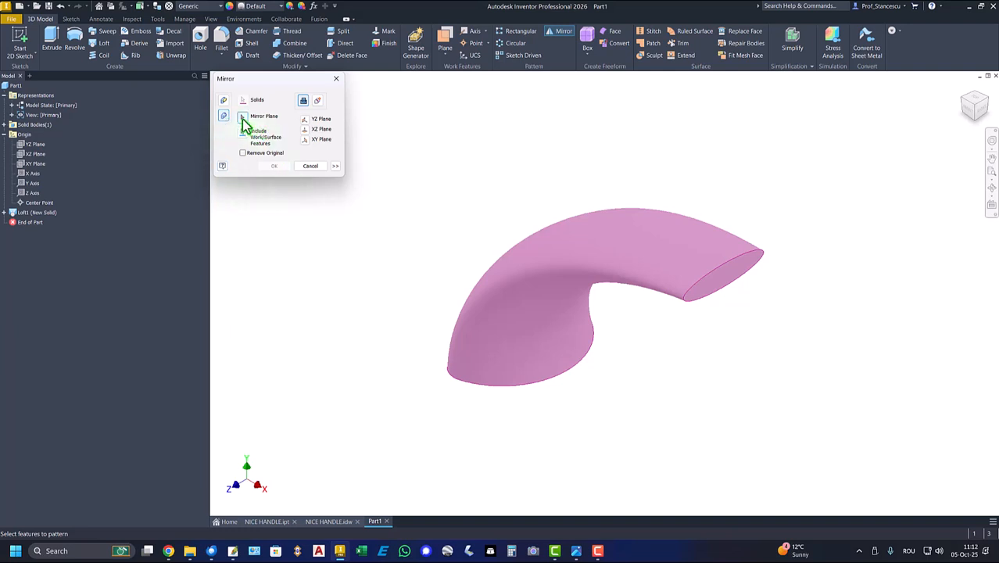
pyautogui.click(744, 272)
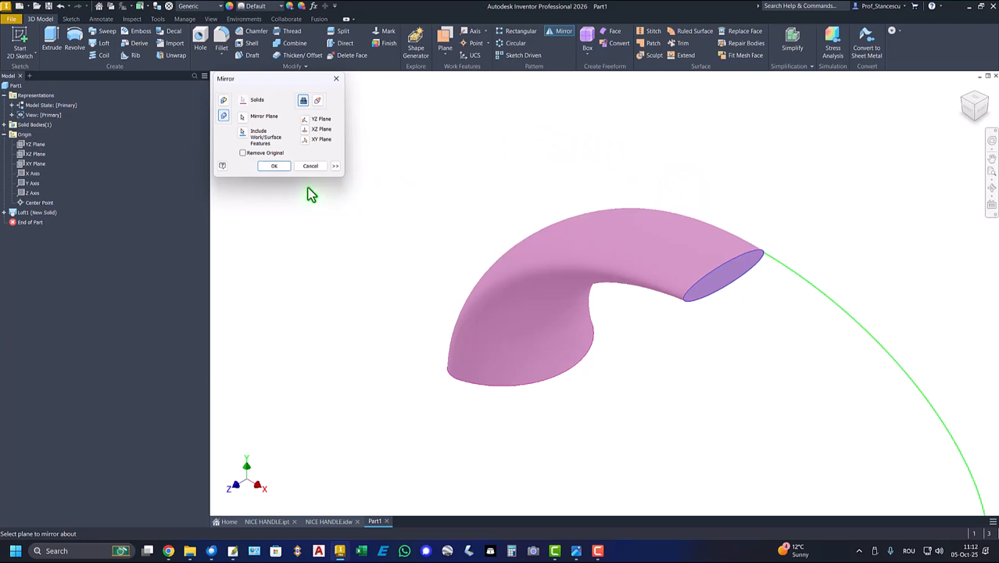
pyautogui.click(280, 169)
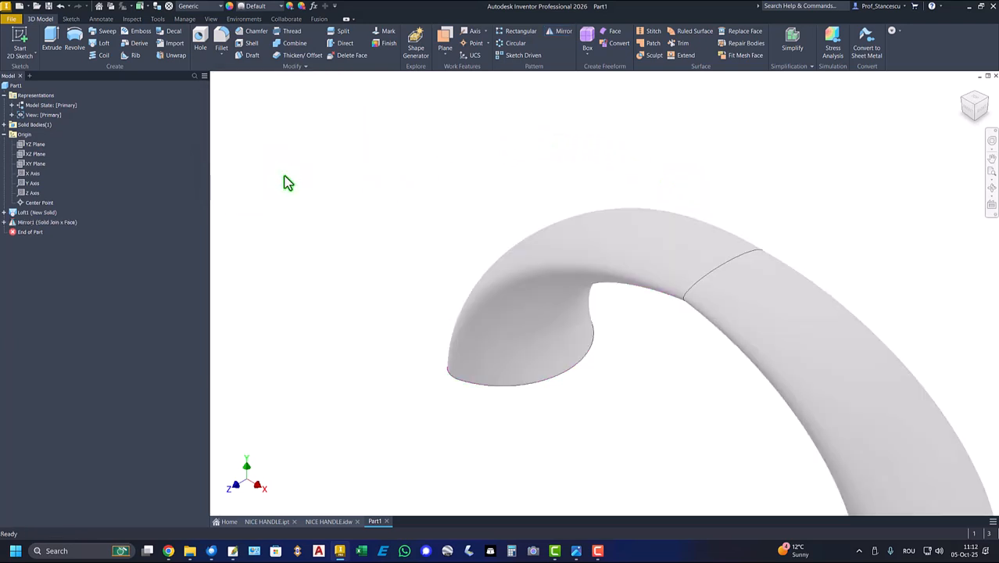
# Start a sketch on the XZ plane and make the loft's first sketch, Sketch1, visible for reference
pyautogui.press('F6')
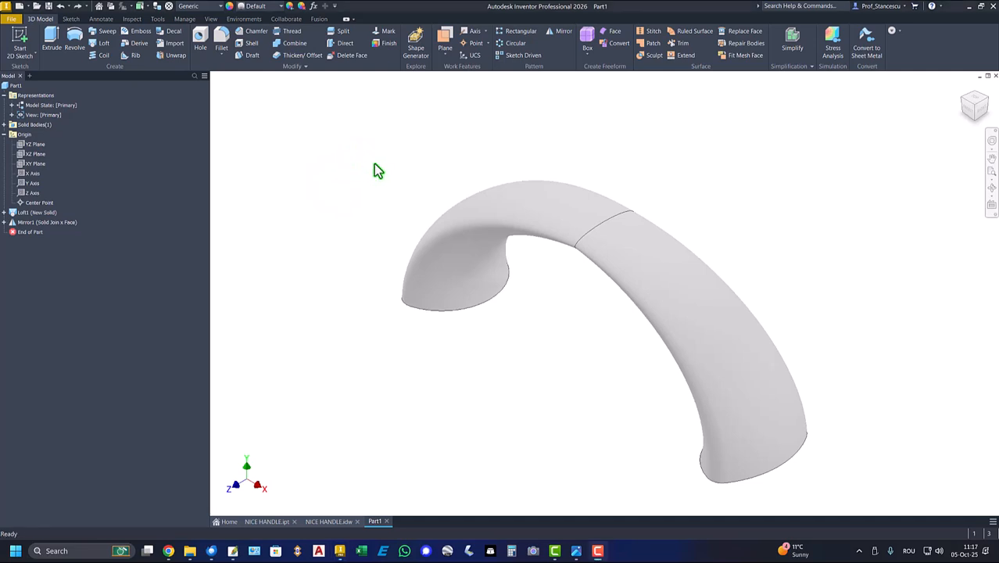
pyautogui.click(24, 156)
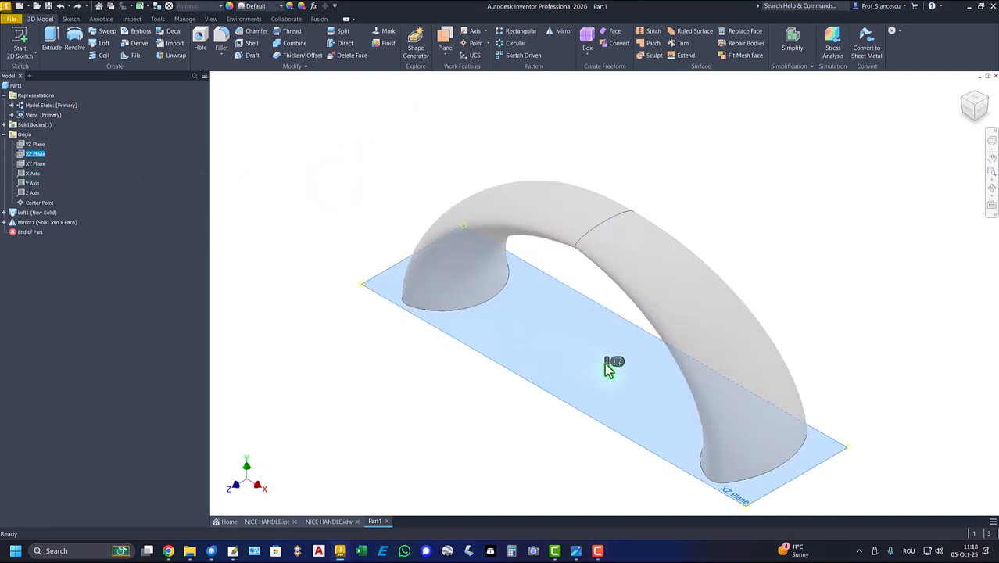
pyautogui.click(614, 363)
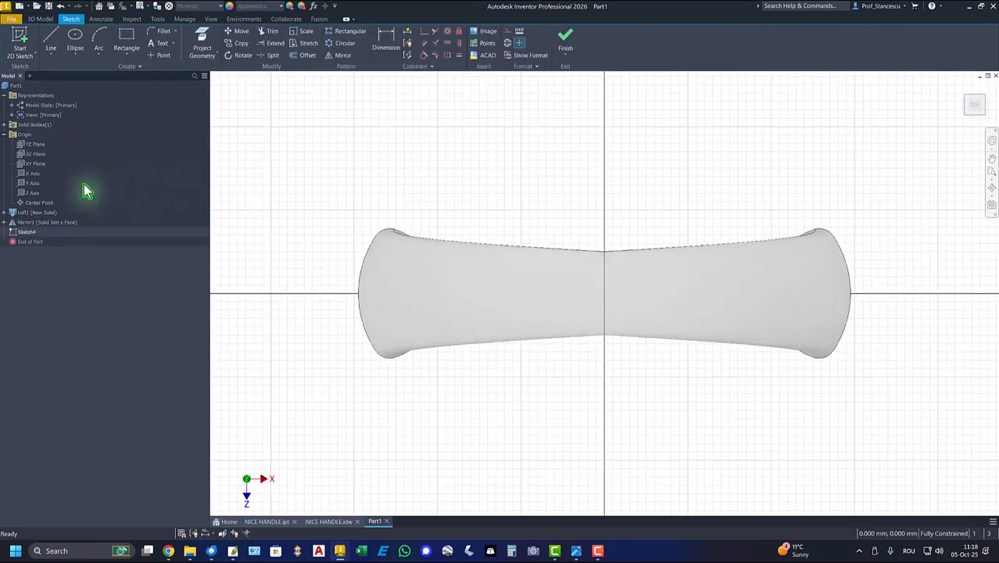
pyautogui.click(7, 213)
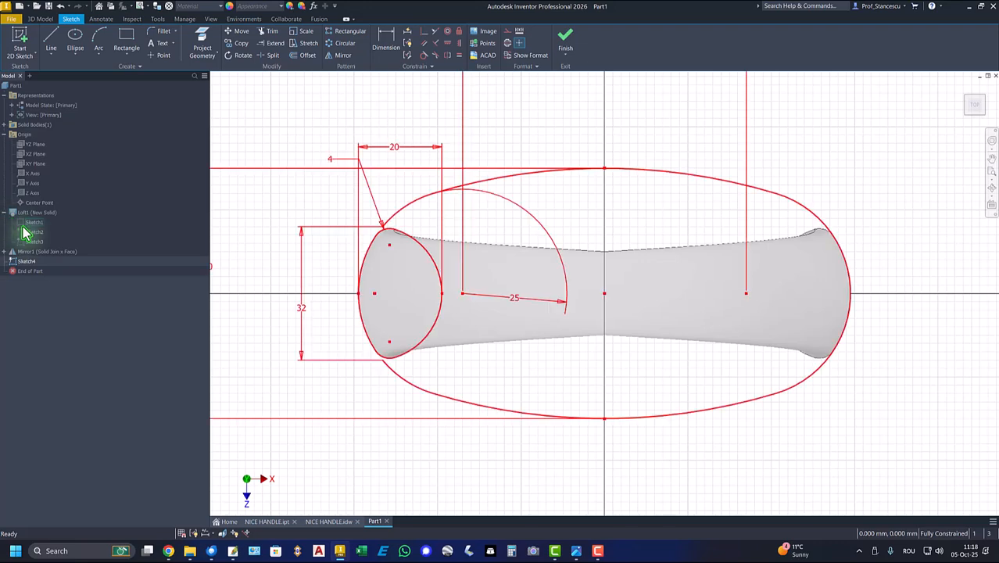
pyautogui.rightClick(22, 223)
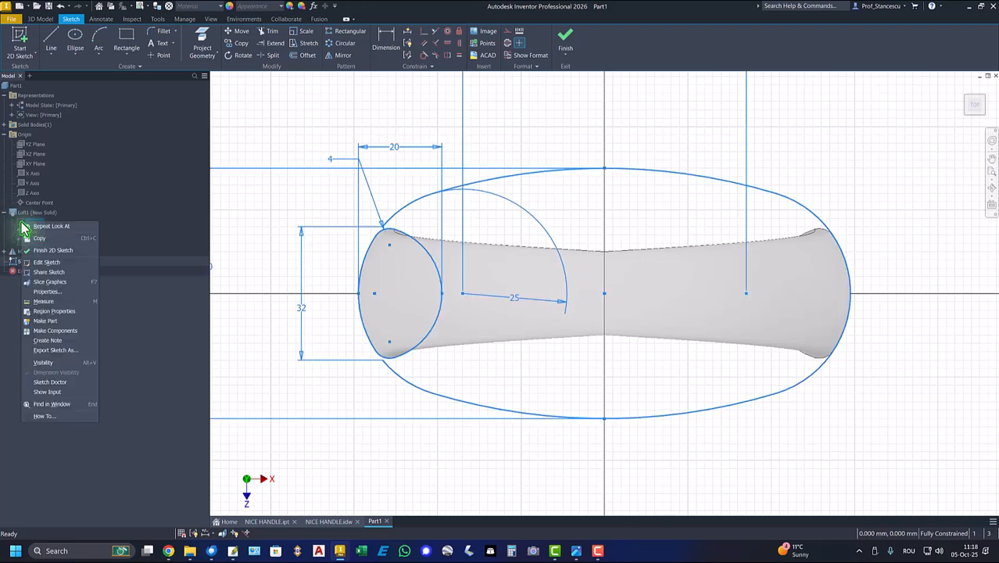
pyautogui.click(43, 363)
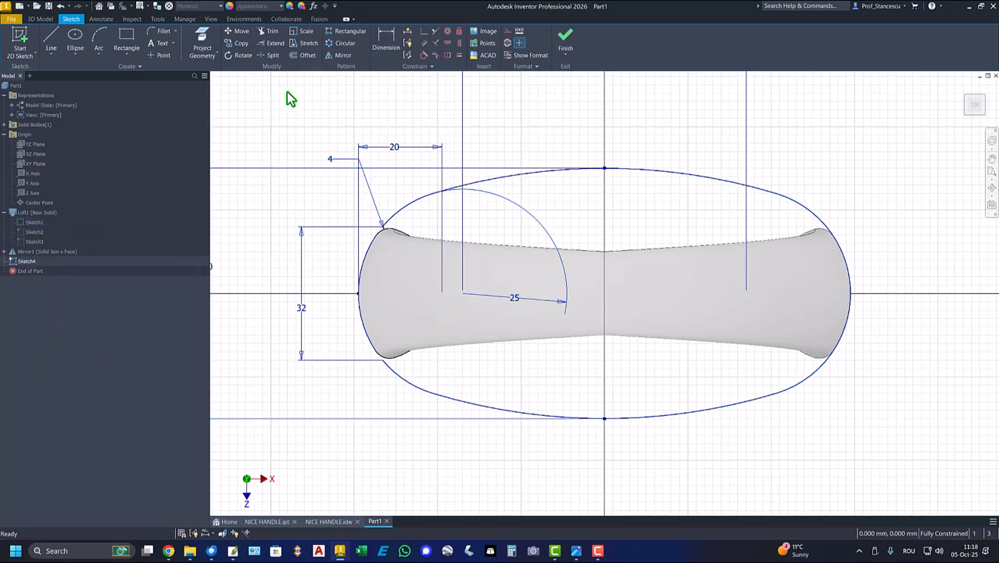
# Project the two long arcs and the right-hand end arc of the oval outline into the sketch
pyautogui.click(205, 48)
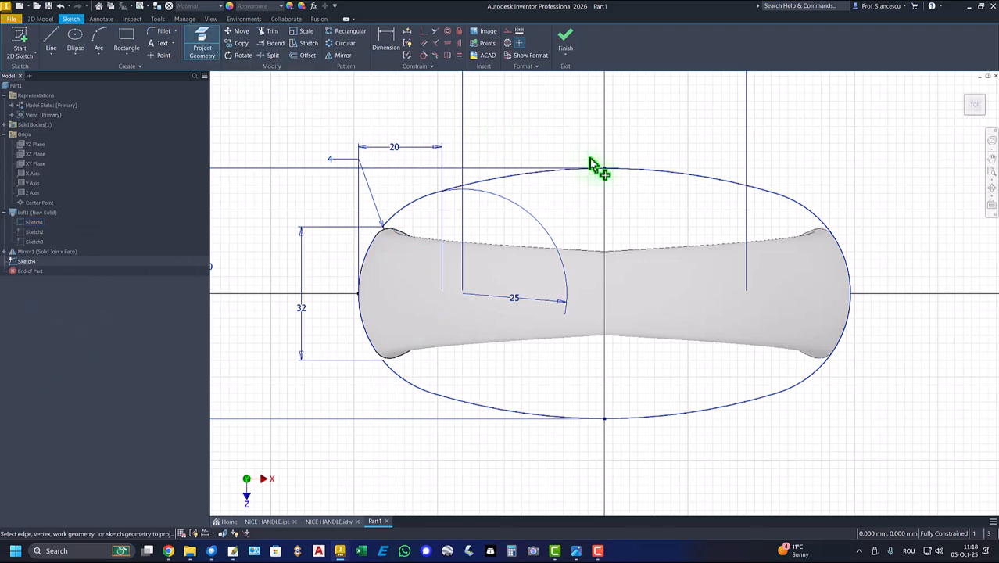
pyautogui.click(650, 172)
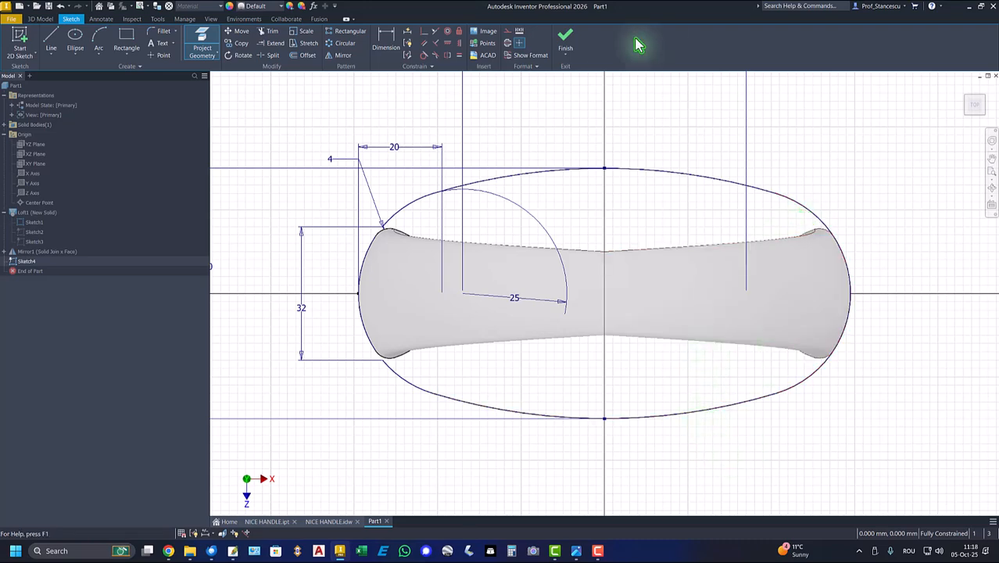
pyautogui.rightClick(633, 89)
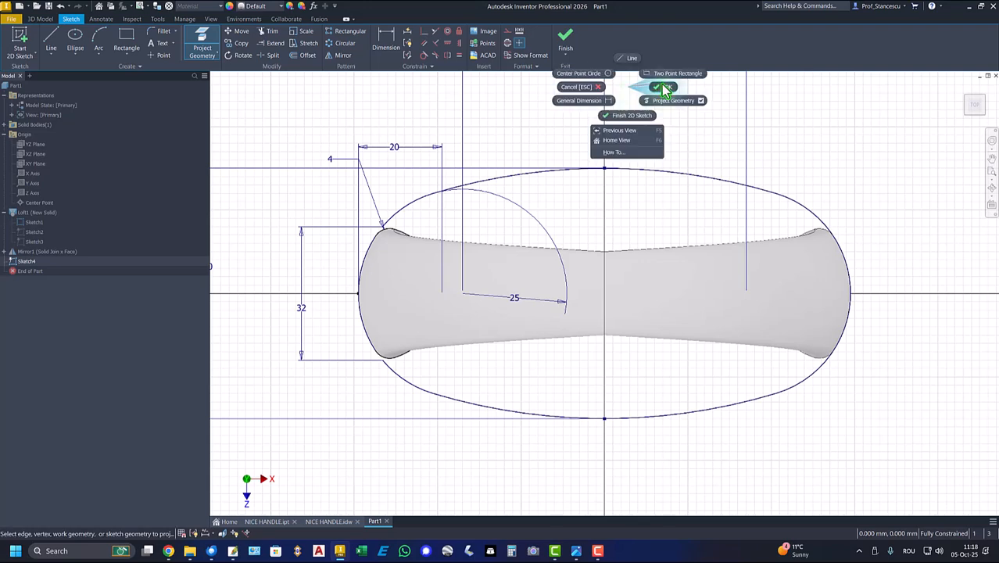
pyautogui.click(663, 88)
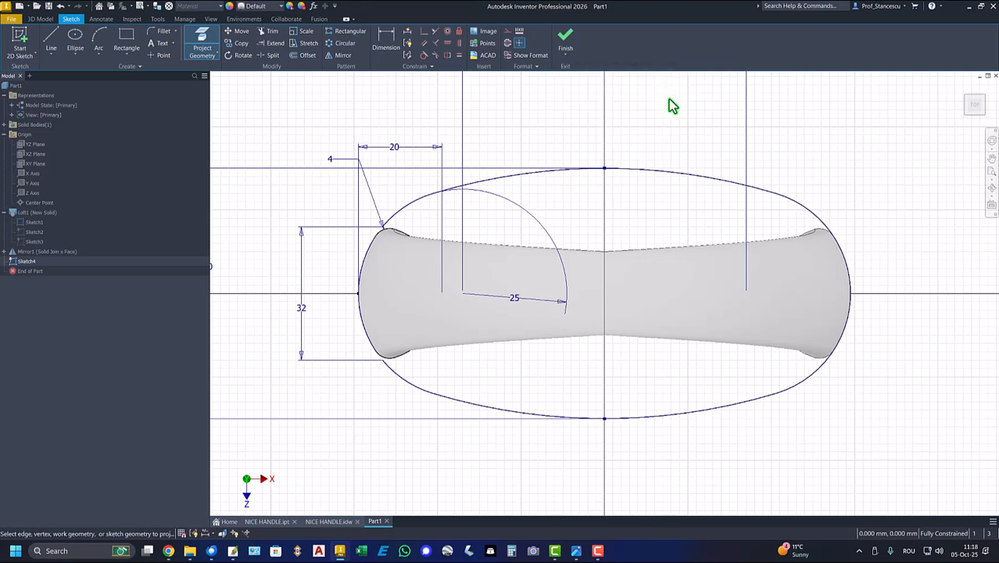
# Draw a 60 mm line across the oval between the midpoints of its long arcs and convert it to construction geometry
pyautogui.click(53, 49)
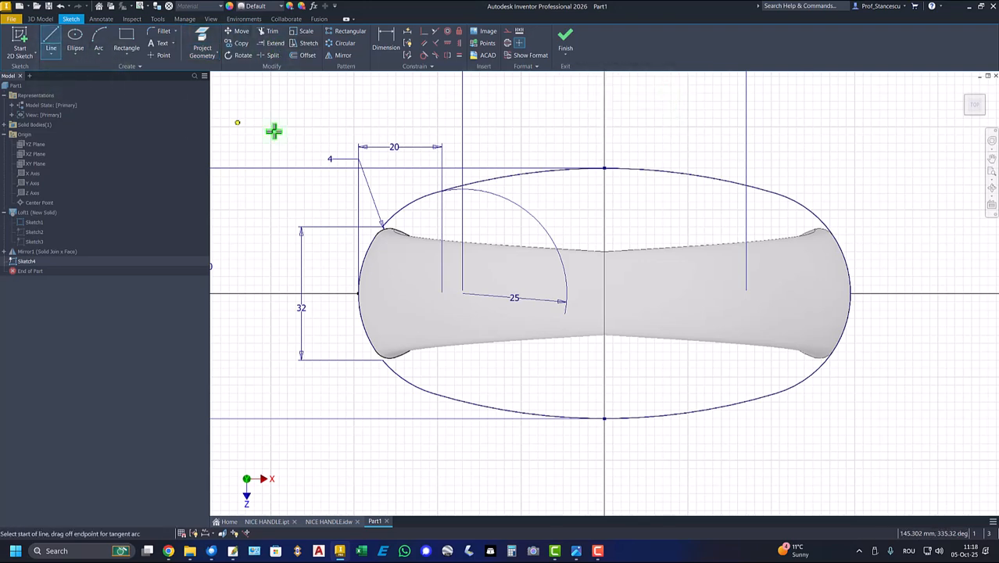
pyautogui.click(604, 168)
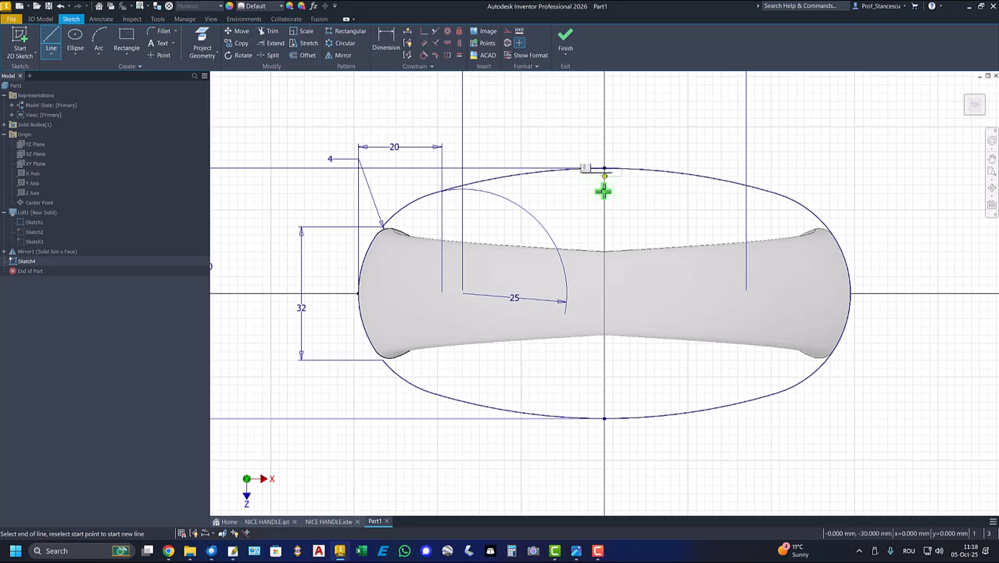
pyautogui.click(604, 418)
pyautogui.rightClick(735, 462)
pyautogui.click(761, 464)
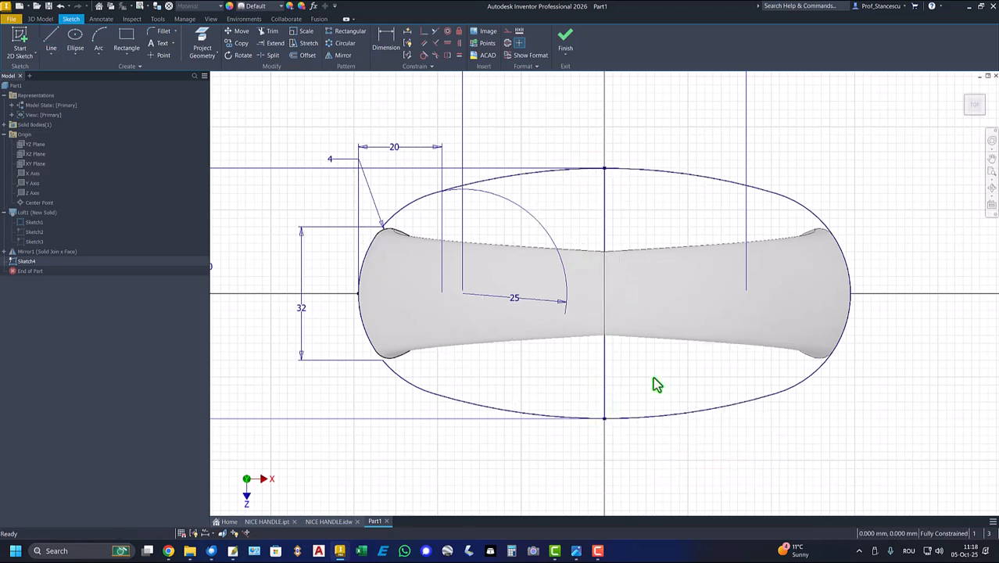
pyautogui.click(617, 383)
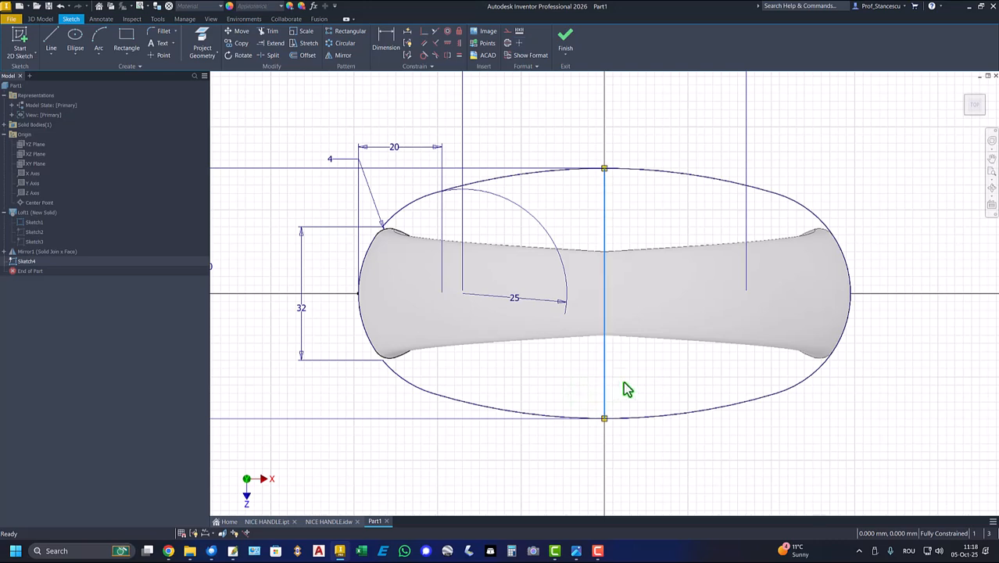
pyautogui.rightClick(626, 388)
pyautogui.click(663, 384)
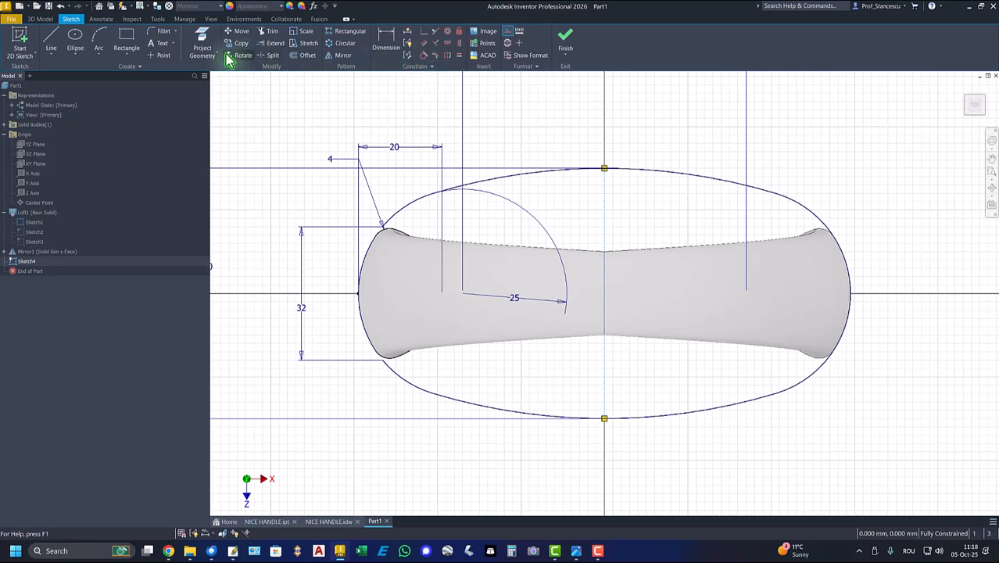
# Mirror the oval's right-hand end arc about the central construction line to close the outline
pyautogui.click(341, 56)
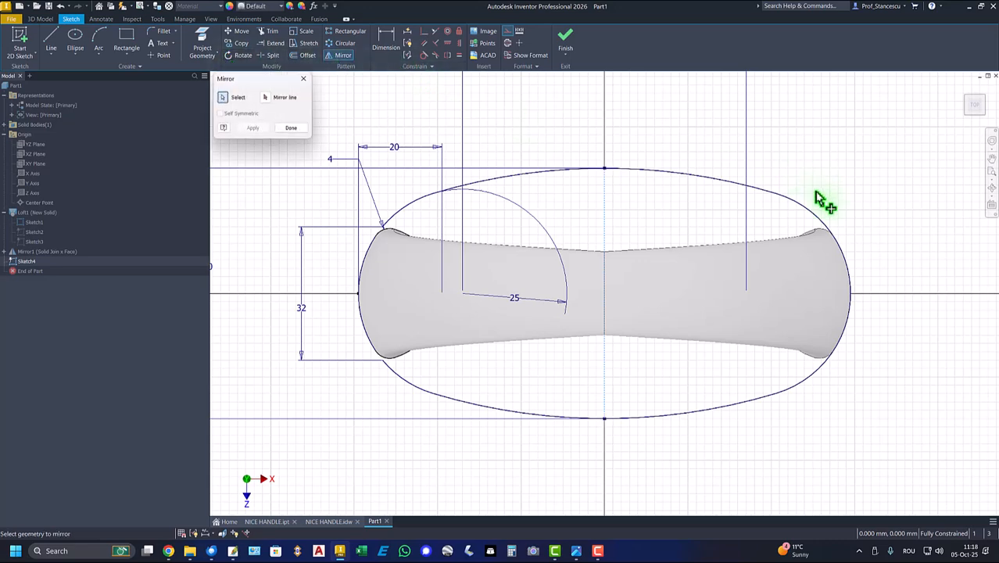
pyautogui.click(813, 218)
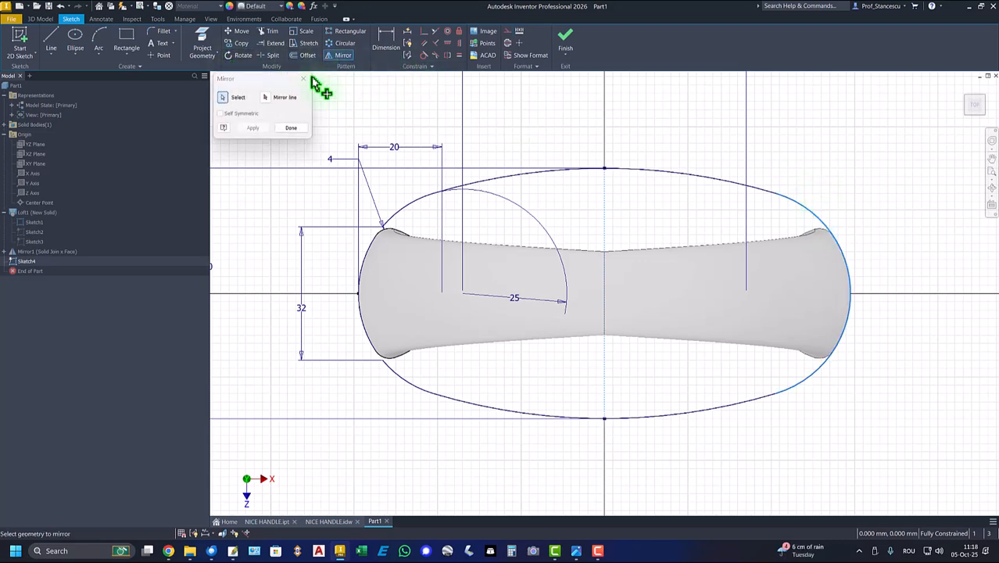
pyautogui.click(266, 99)
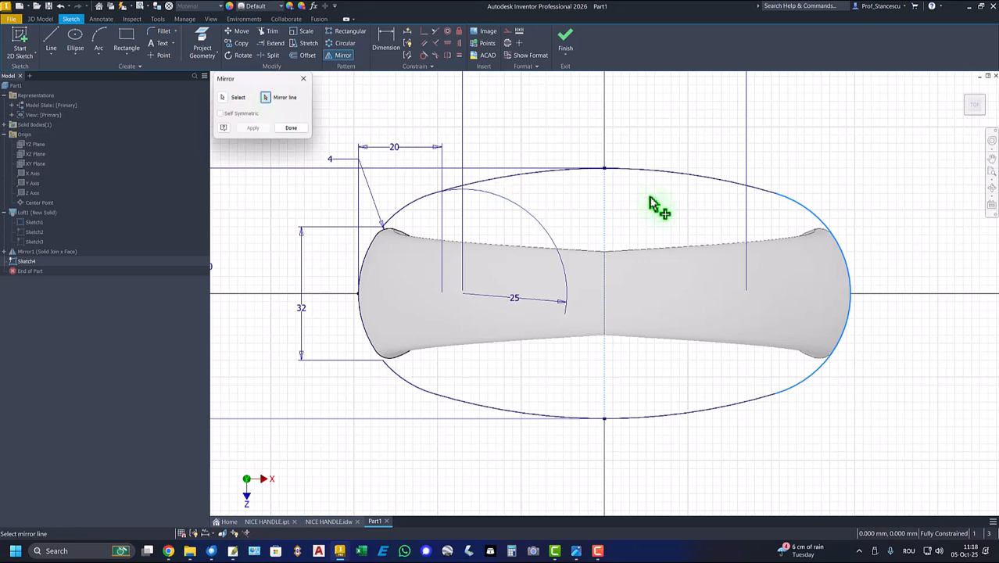
pyautogui.click(605, 224)
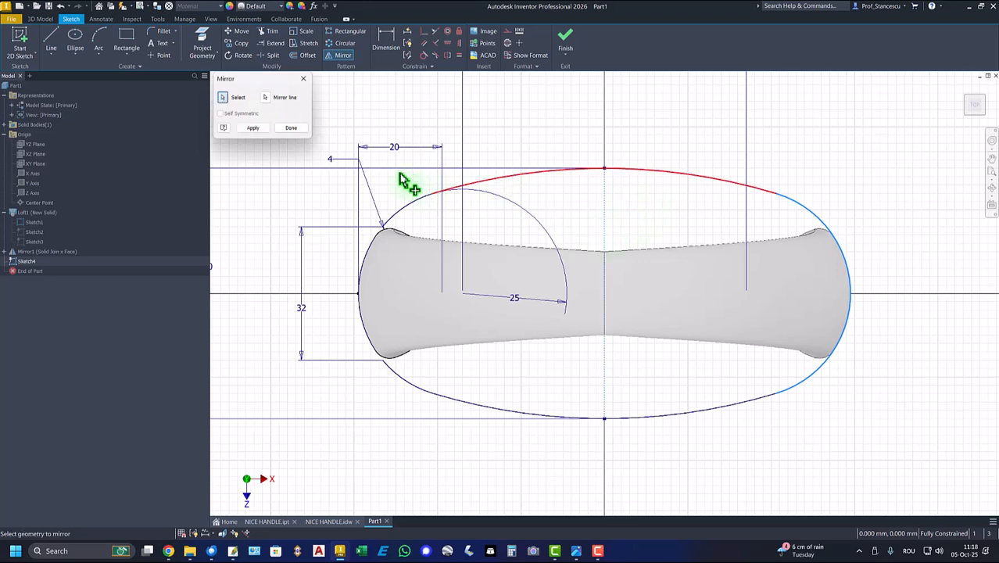
pyautogui.click(252, 128)
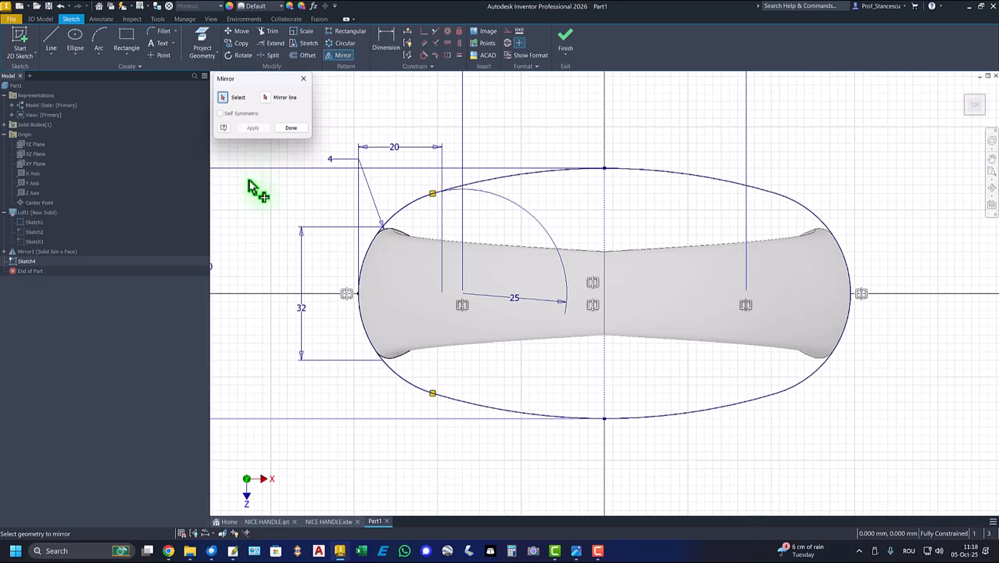
pyautogui.click(291, 129)
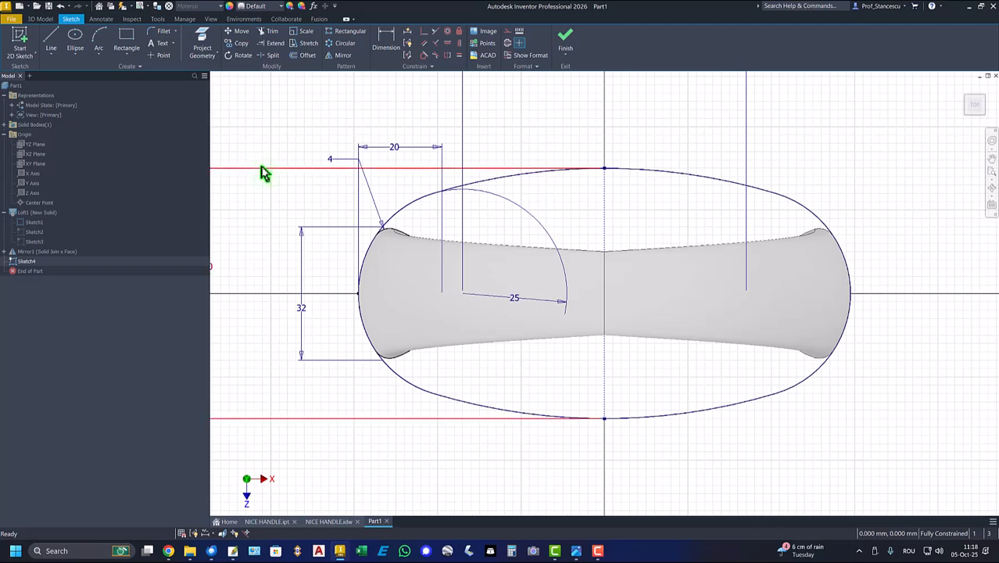
# Finish the sketch and hide Sketch1 under the loft
pyautogui.click(566, 44)
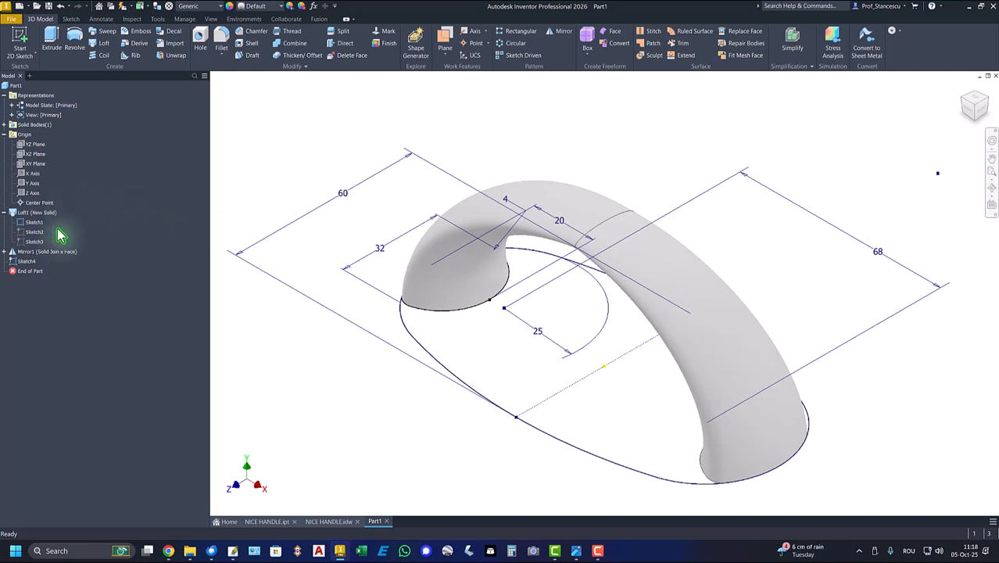
pyautogui.rightClick(23, 226)
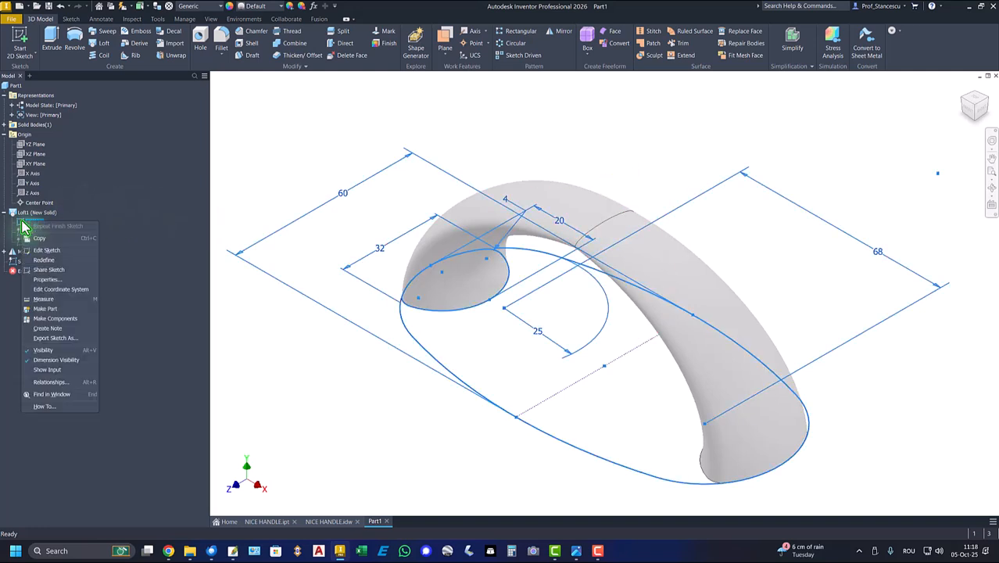
pyautogui.click(44, 351)
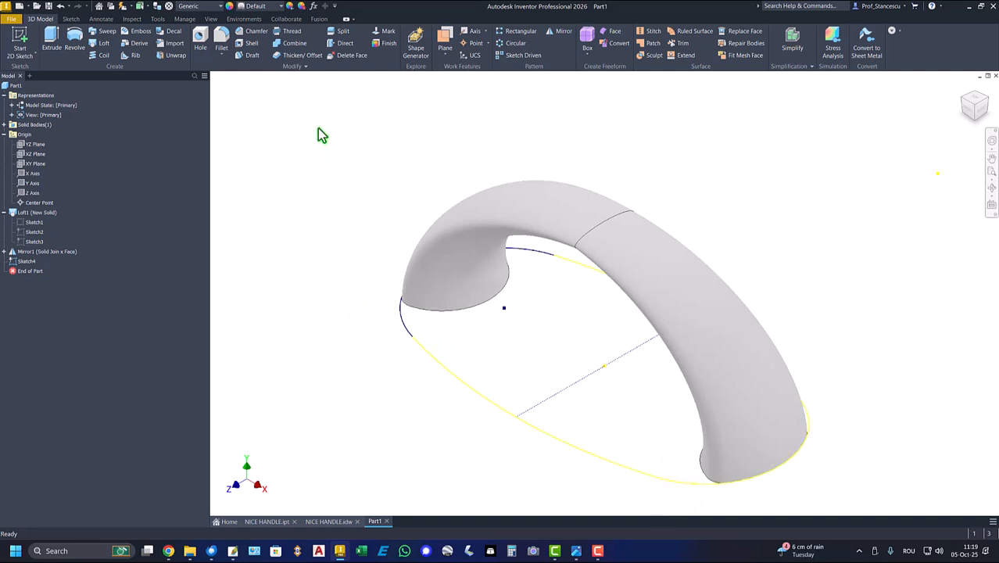
# Extrude the closed oval profile 8 mm downward, away from the grip, joined to the handle
pyautogui.click(52, 39)
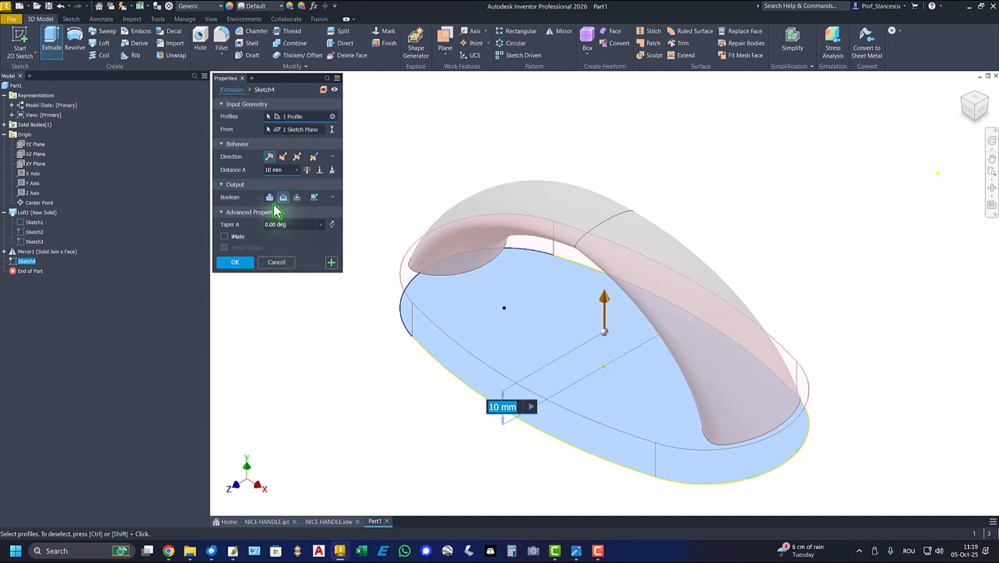
pyautogui.click(283, 157)
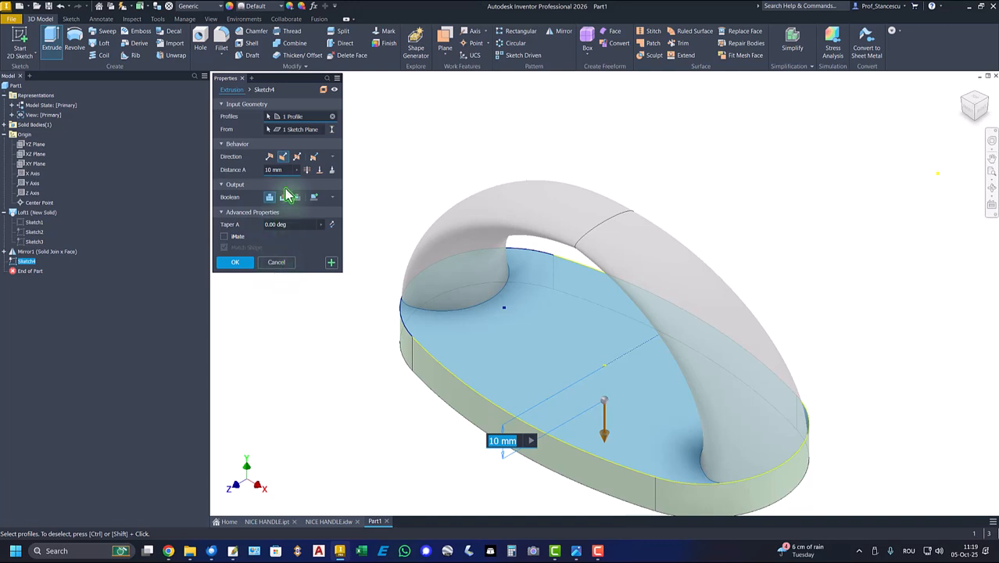
pyautogui.moveTo(286, 169); pyautogui.dragTo(250, 172)
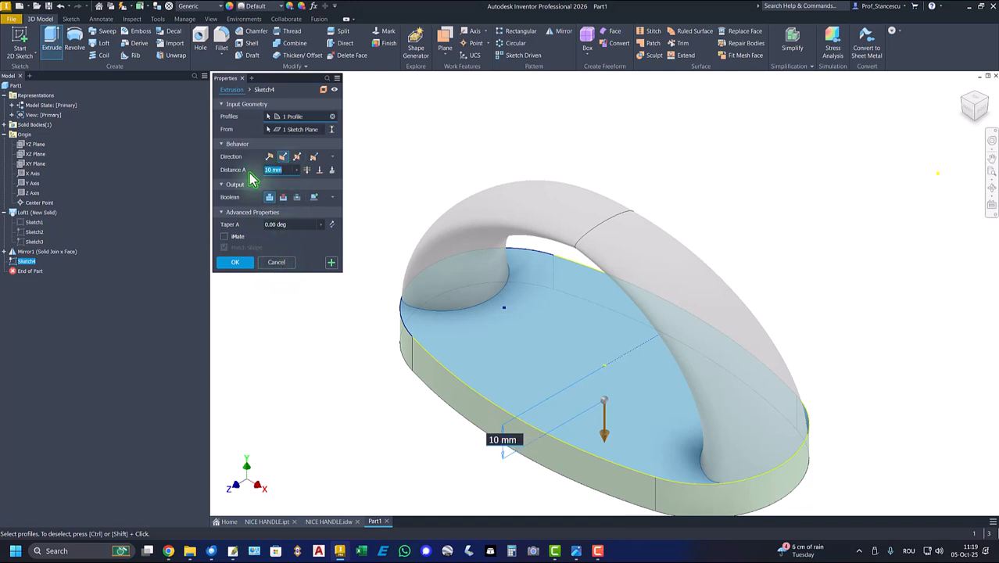
pyautogui.press('Return')
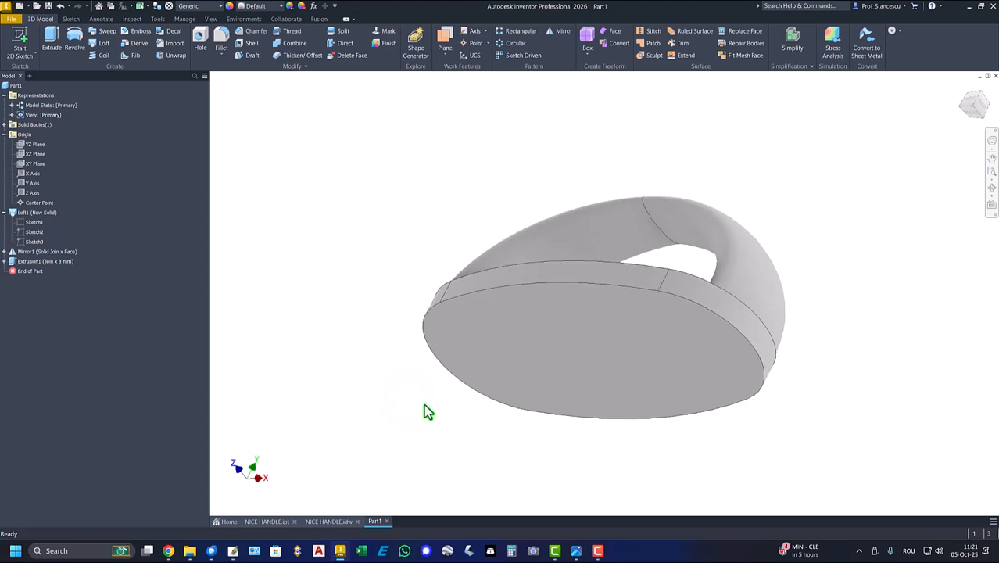
# Start a sketch on the underside of the oval base and project the face's outline into it
pyautogui.click(545, 329)
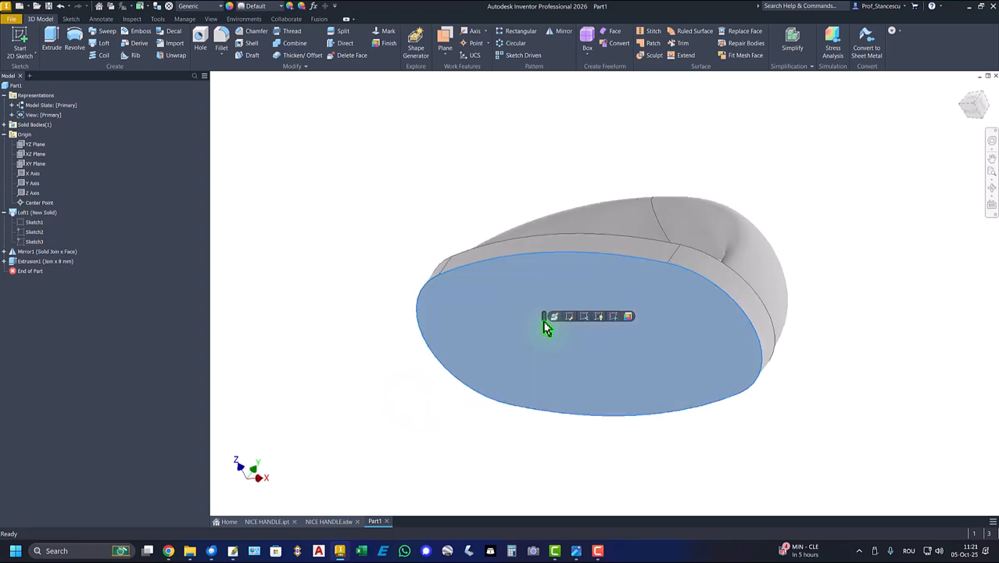
pyautogui.click(612, 317)
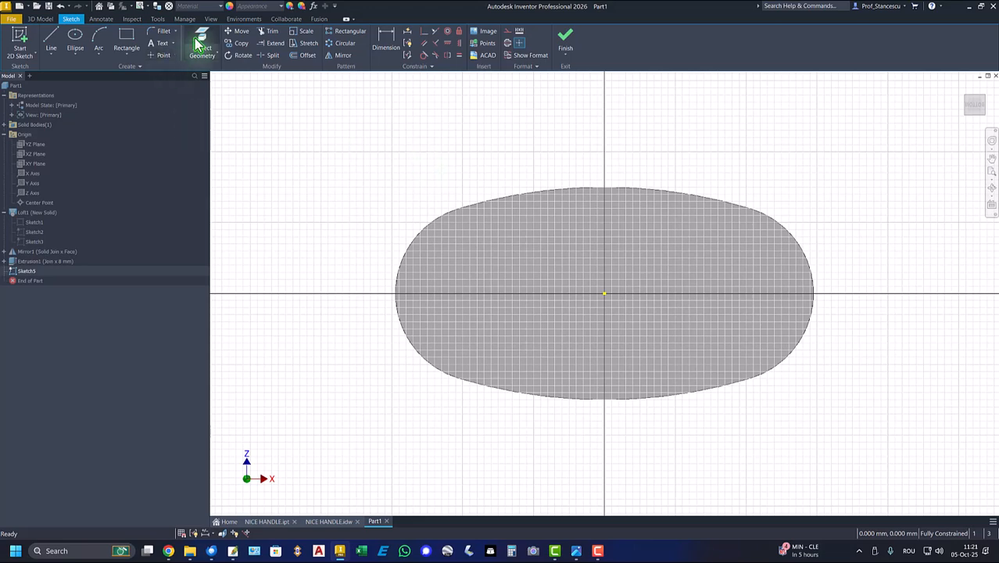
pyautogui.click(200, 45)
pyautogui.click(510, 232)
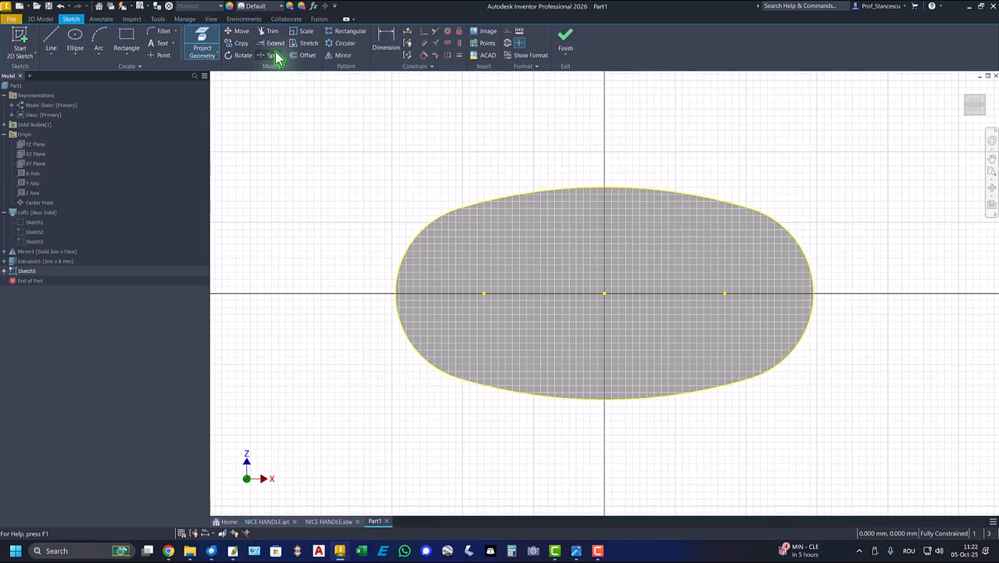
# Offset the projected oval outline 2 mm inward and finish the sketch
pyautogui.click(307, 55)
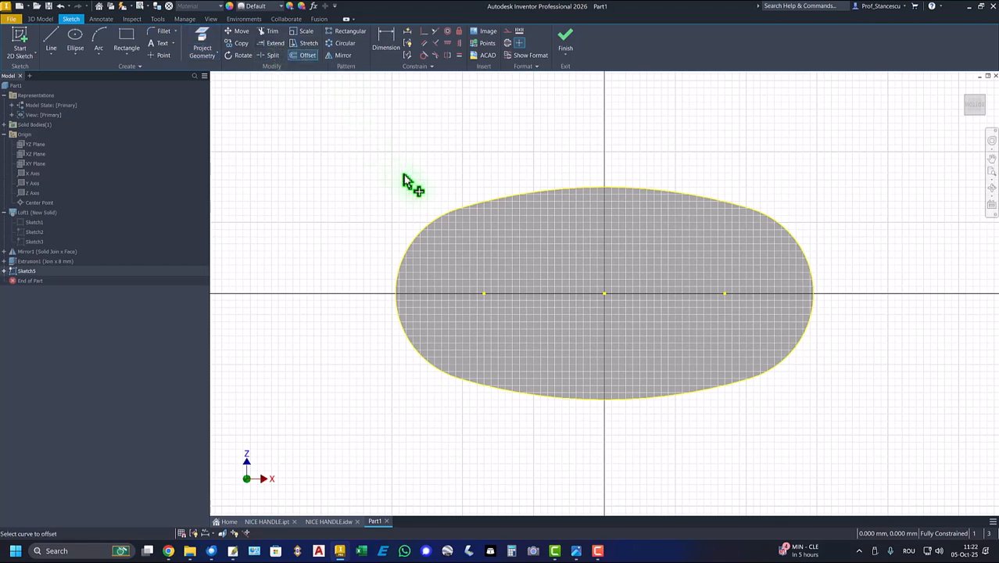
pyautogui.click(448, 218)
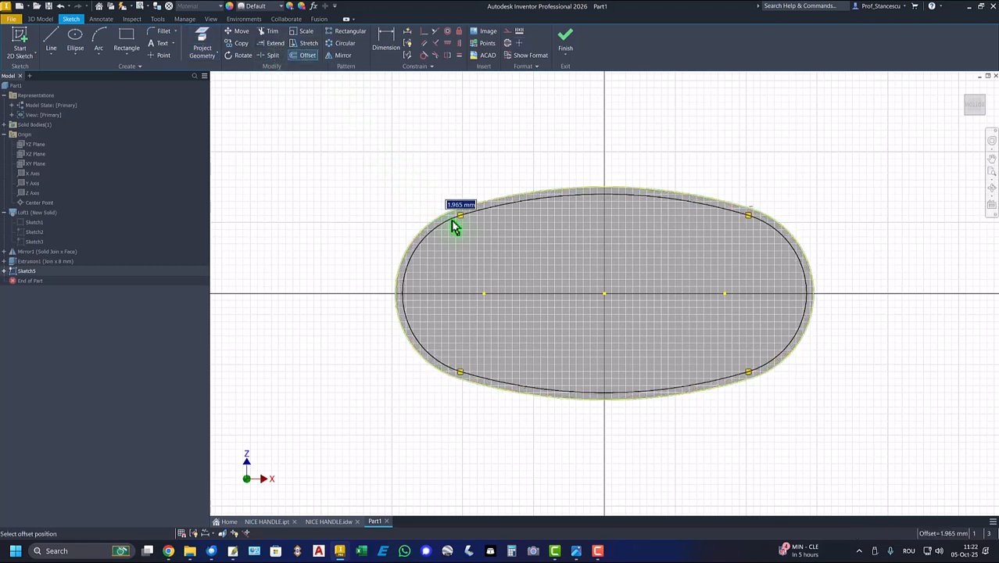
pyautogui.press('Return')
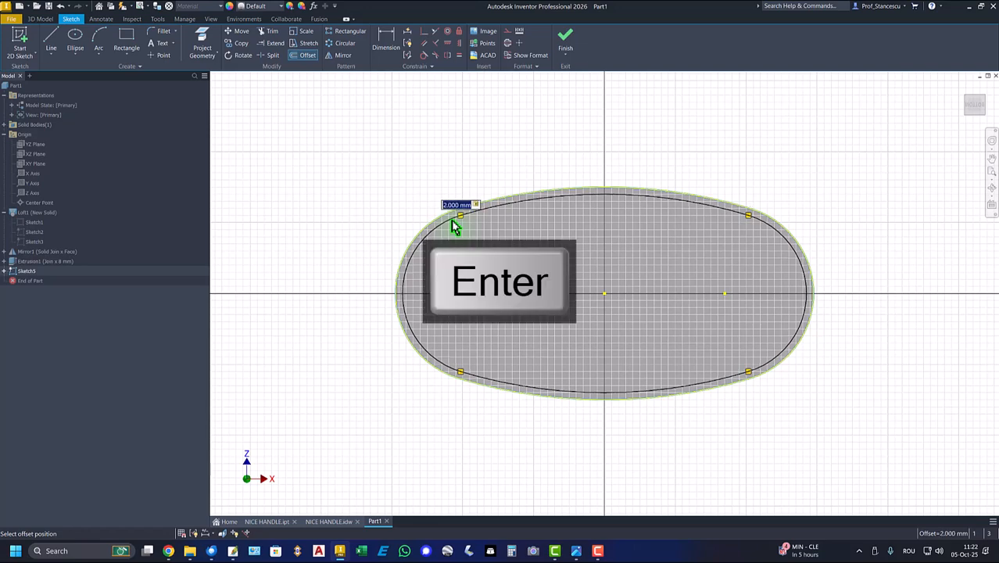
pyautogui.click(562, 47)
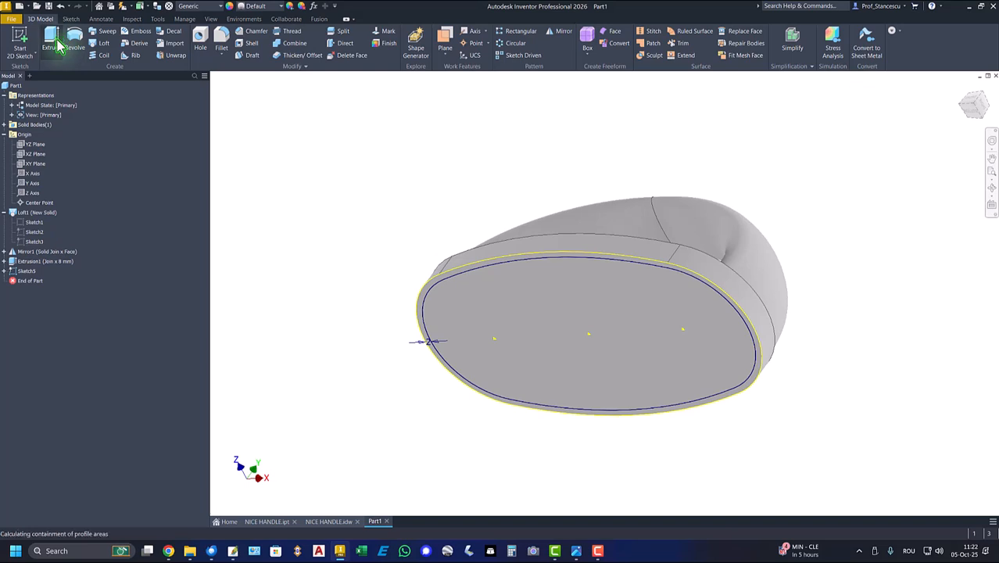
# Cut the 2 mm offset oval profile 6 mm deep into the underside of the base with Extrude
pyautogui.click(63, 45)
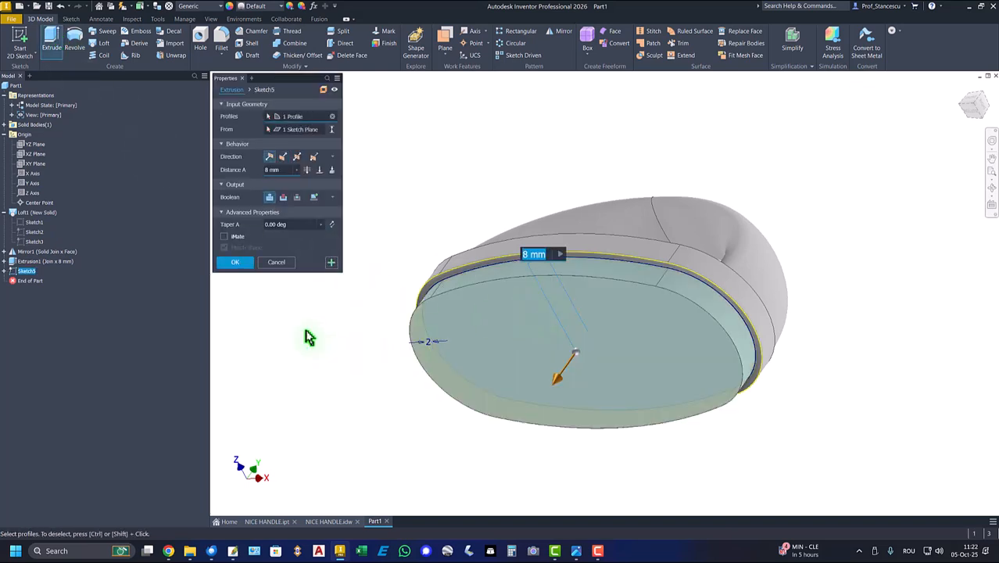
pyautogui.click(283, 196)
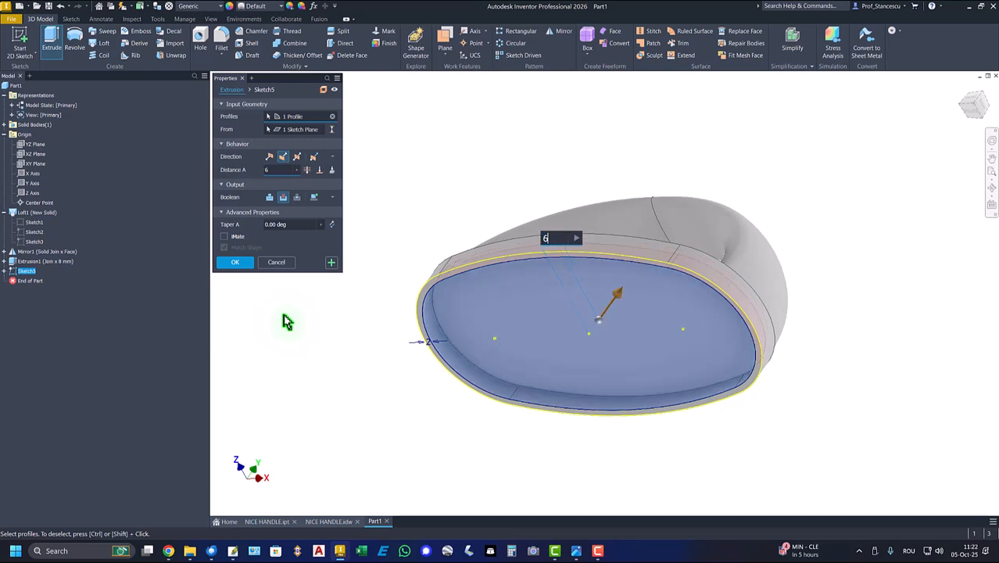
pyautogui.click(233, 262)
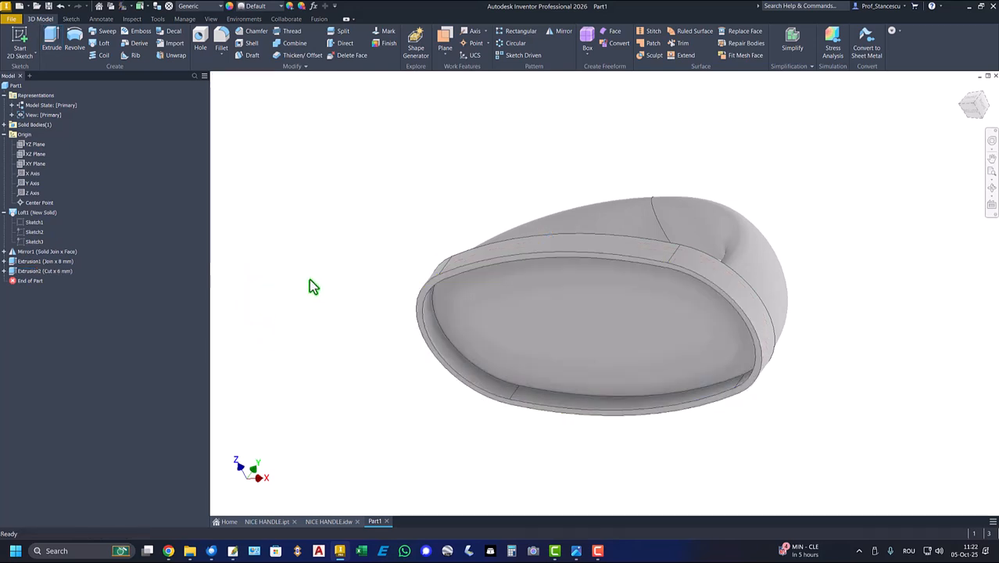
# Check the size, depths and spacing of the threaded holes in the NICE HANDLE drawing, and return to the part
pyautogui.press('F6')
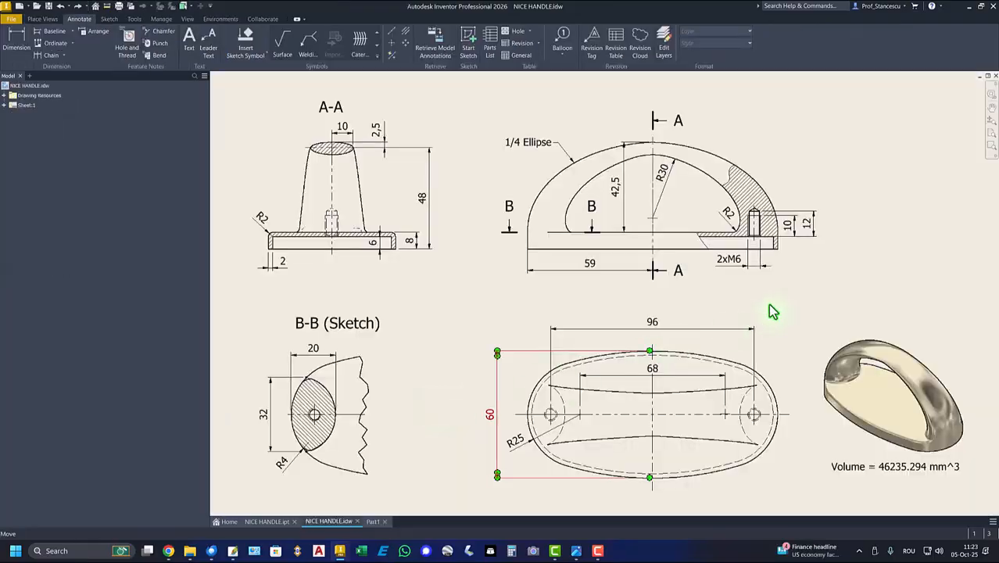
pyautogui.click(755, 225)
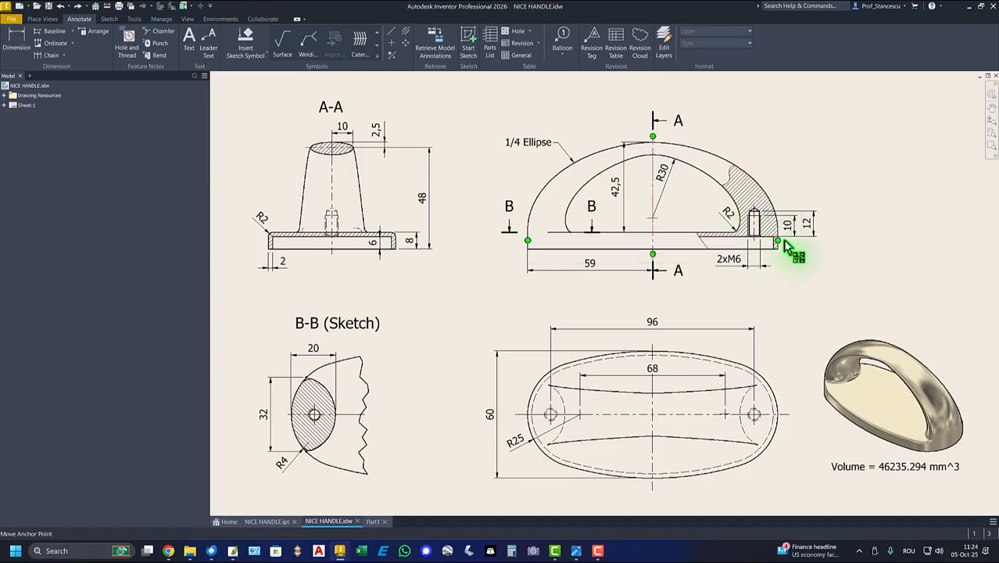
pyautogui.moveTo(757, 260); pyautogui.dragTo(732, 268)
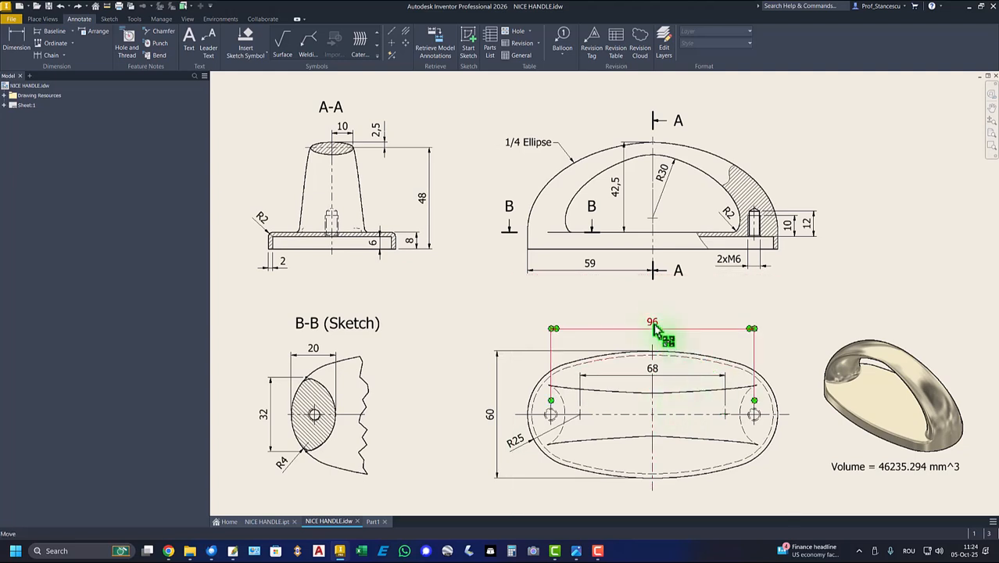
pyautogui.hotkey('ctrl', 'Tab')
# Start a sketch on the recessed floor of the base and draw a horizontal line 96 mm long
pyautogui.keyDown('shift'); pyautogui.moveTo(329, 220); pyautogui.dragTo(473, 257, button='middle'); pyautogui.keyUp('shift')
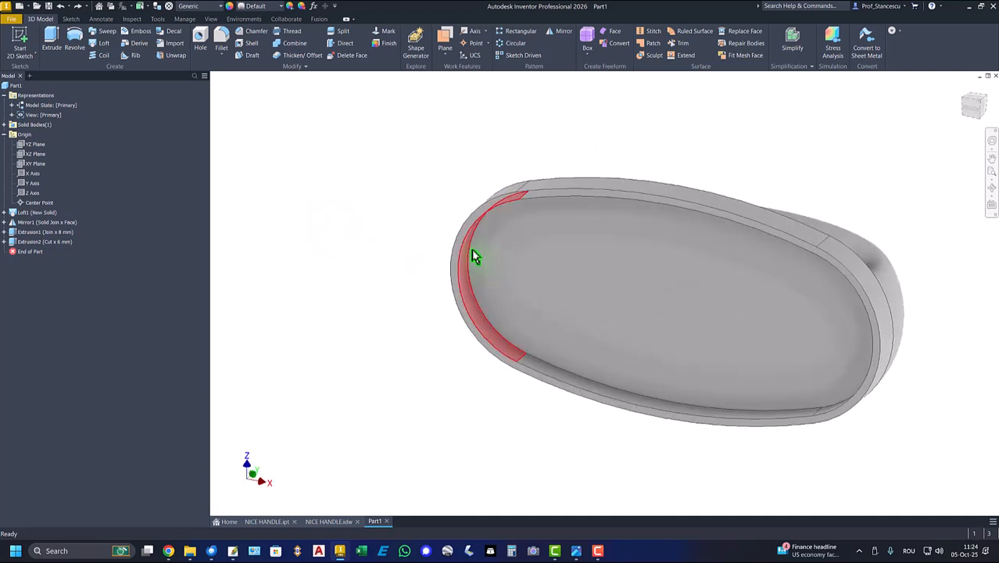
pyautogui.click(580, 266)
pyautogui.click(648, 261)
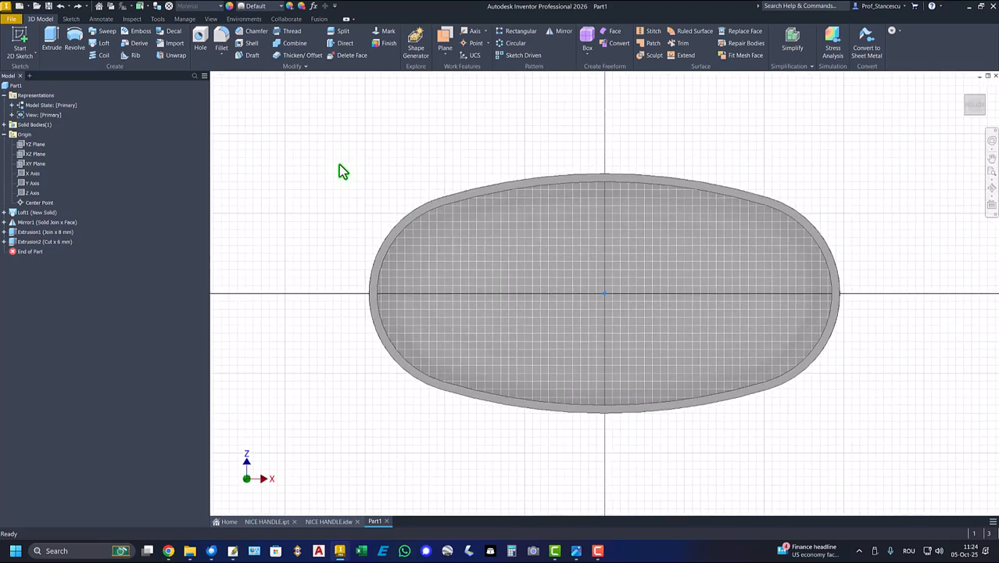
pyautogui.click(52, 40)
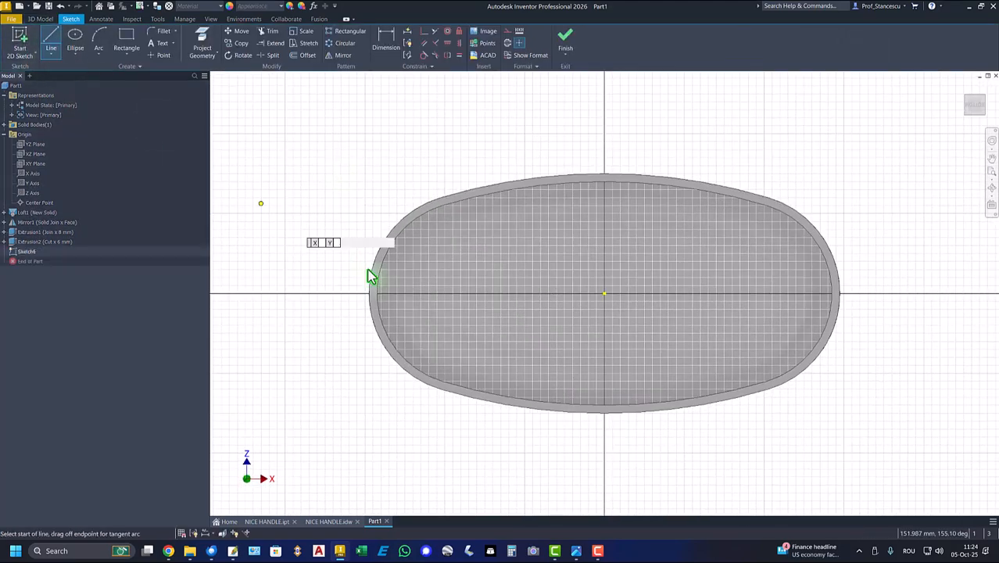
pyautogui.click(446, 273)
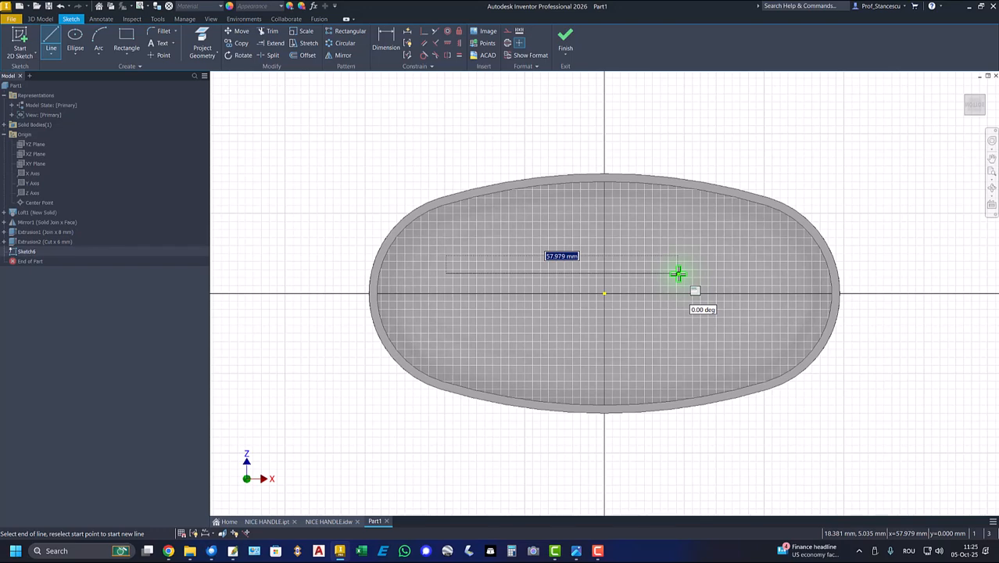
pyautogui.press('Return')
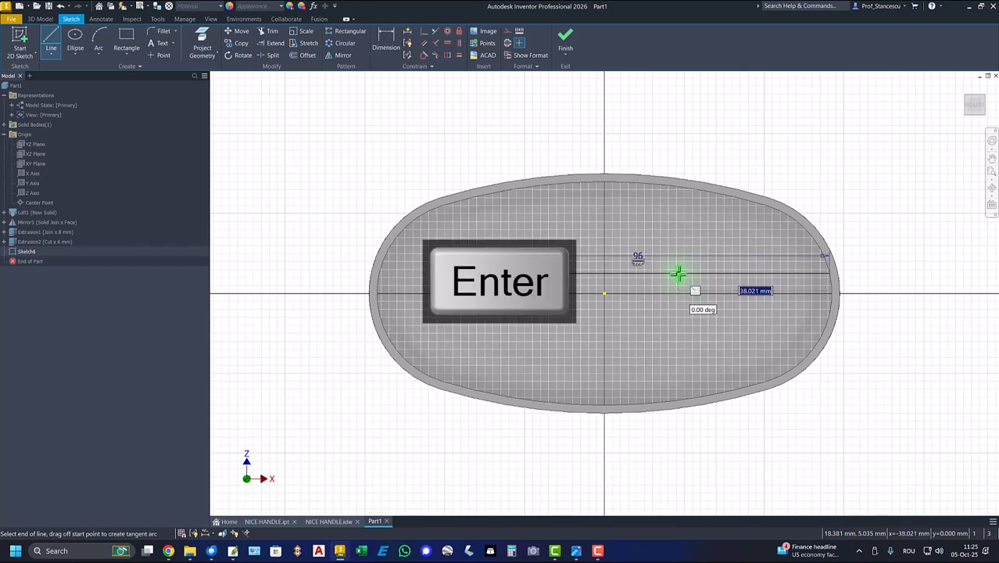
pyautogui.rightClick(430, 126)
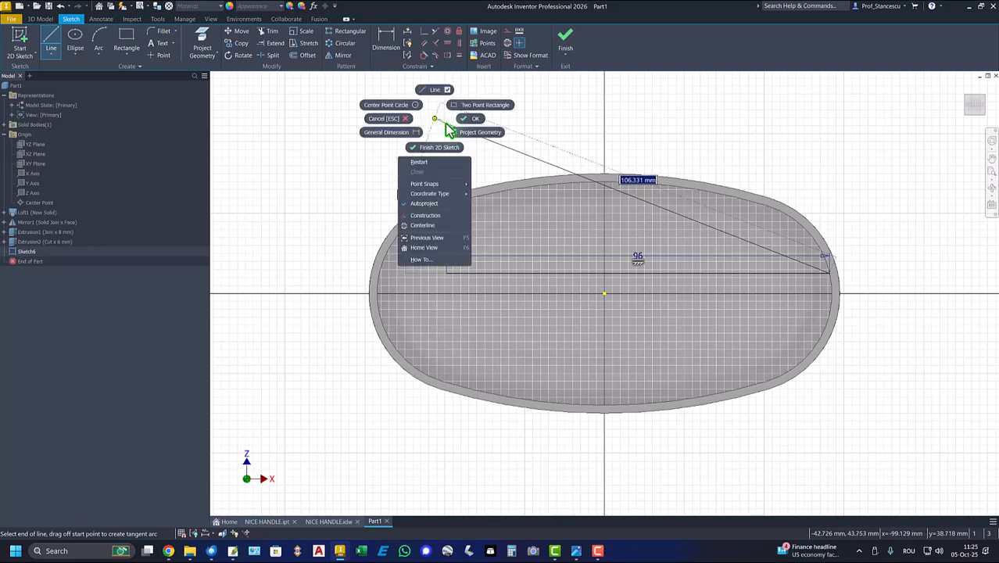
pyautogui.click(468, 118)
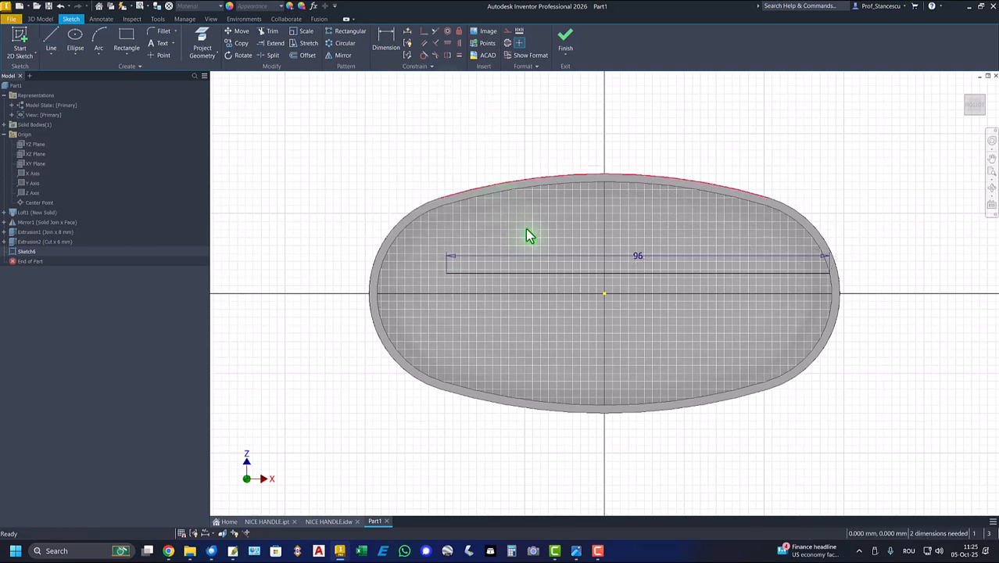
# Constrain the midpoint of the 96 mm line coincident with the sketch origin
pyautogui.click(425, 32)
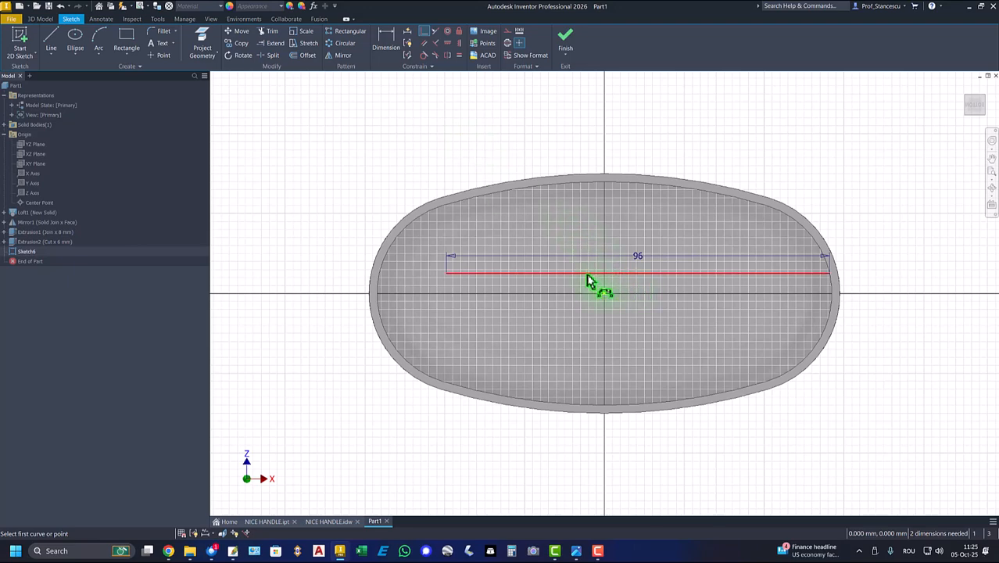
pyautogui.click(637, 274)
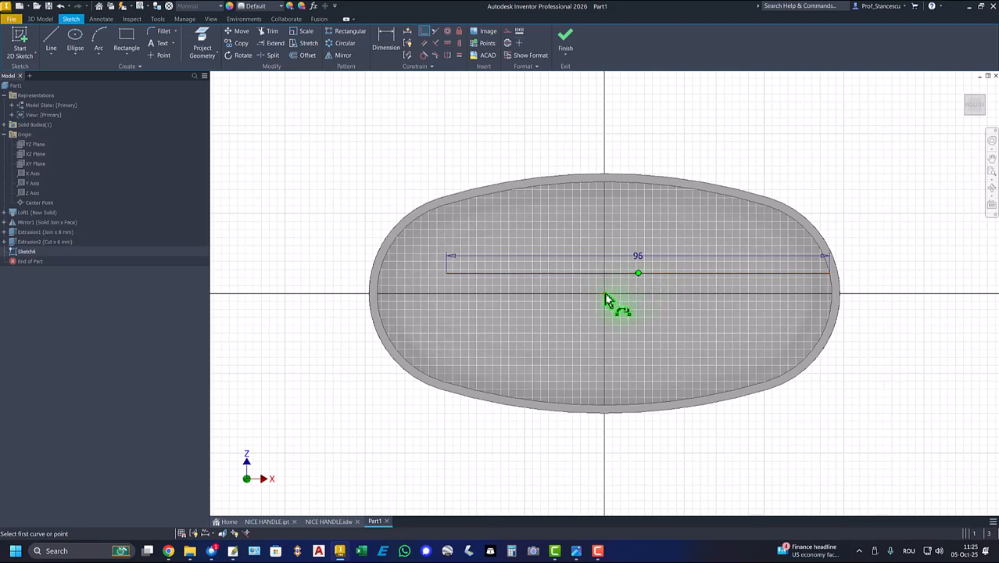
pyautogui.click(606, 295)
# Place a sketch point at each end of the 96 mm line and finish the sketch
pyautogui.click(161, 56)
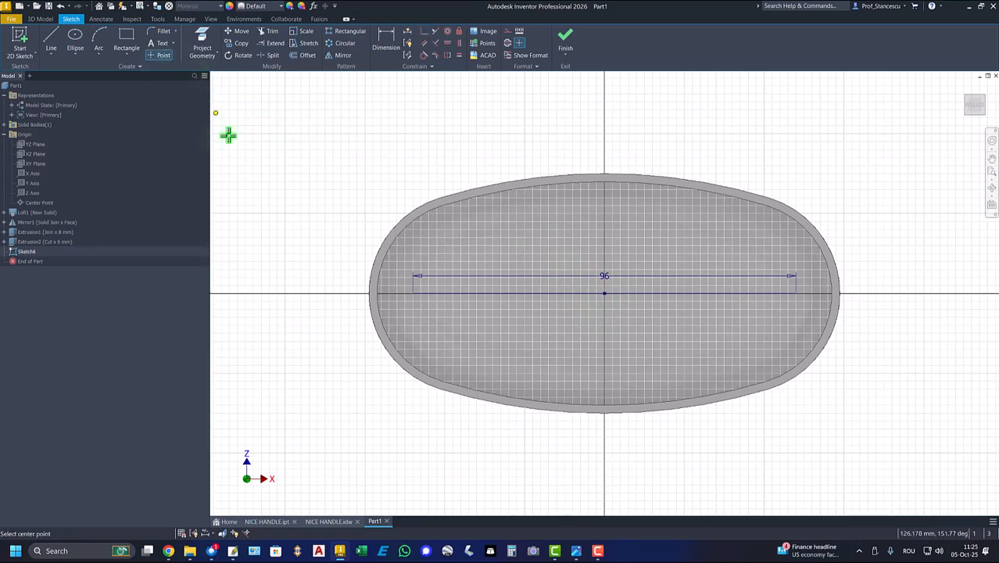
pyautogui.click(413, 294)
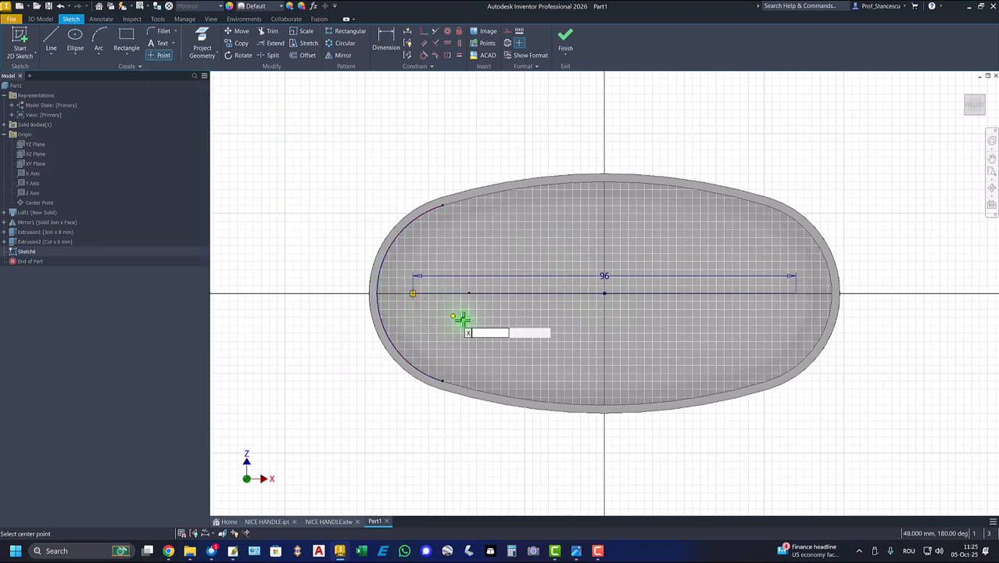
pyautogui.click(796, 294)
pyautogui.click(565, 39)
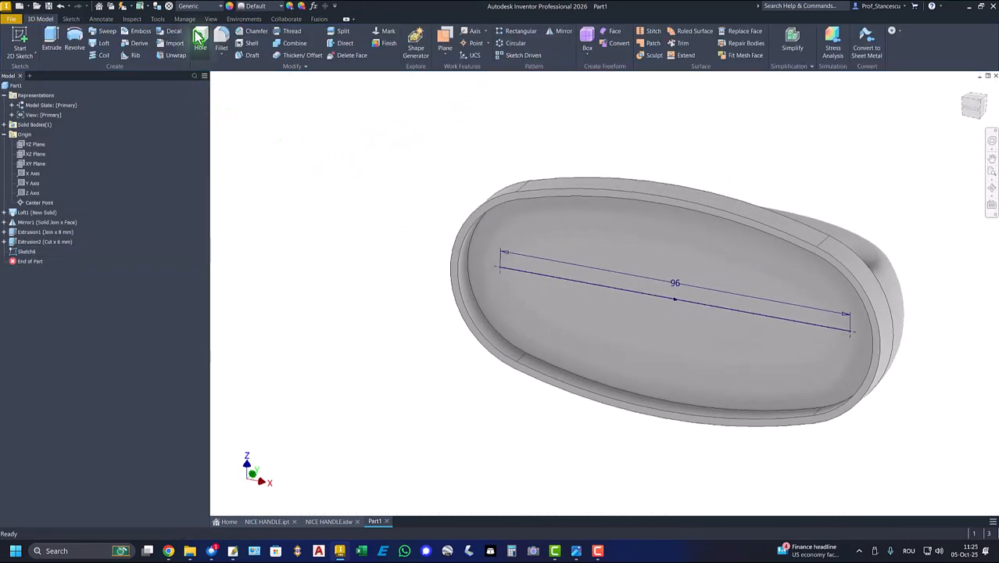
# Set up tapped holes with a countersink at both sketch points, using ISO Metric profile threads, size 6, M6x1, not full depth
pyautogui.click(200, 40)
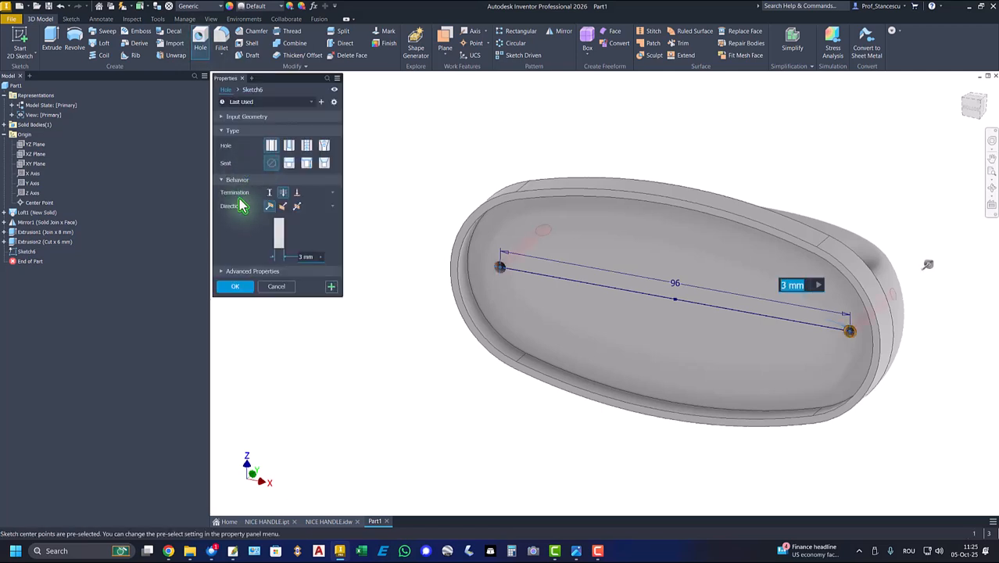
pyautogui.click(306, 147)
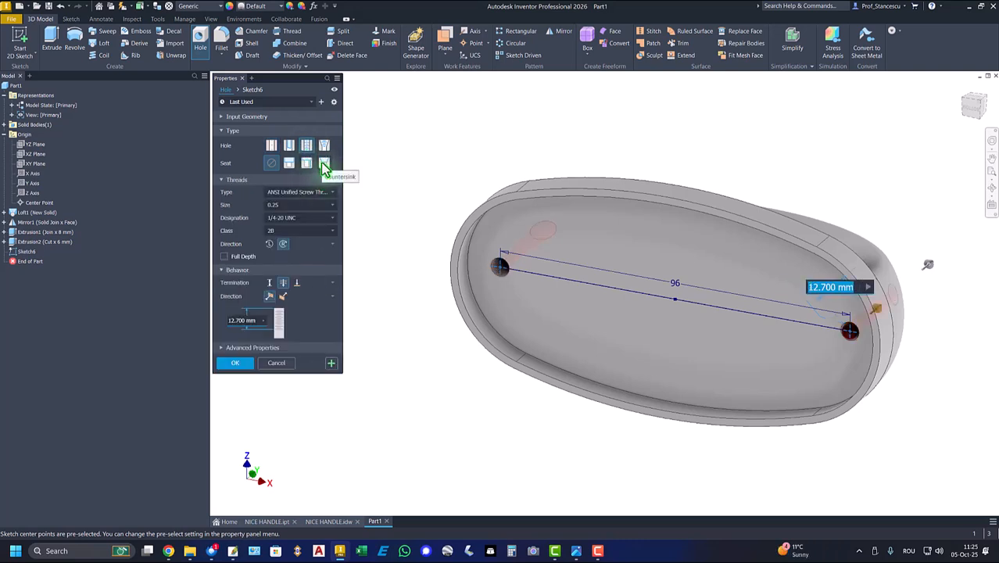
pyautogui.click(325, 165)
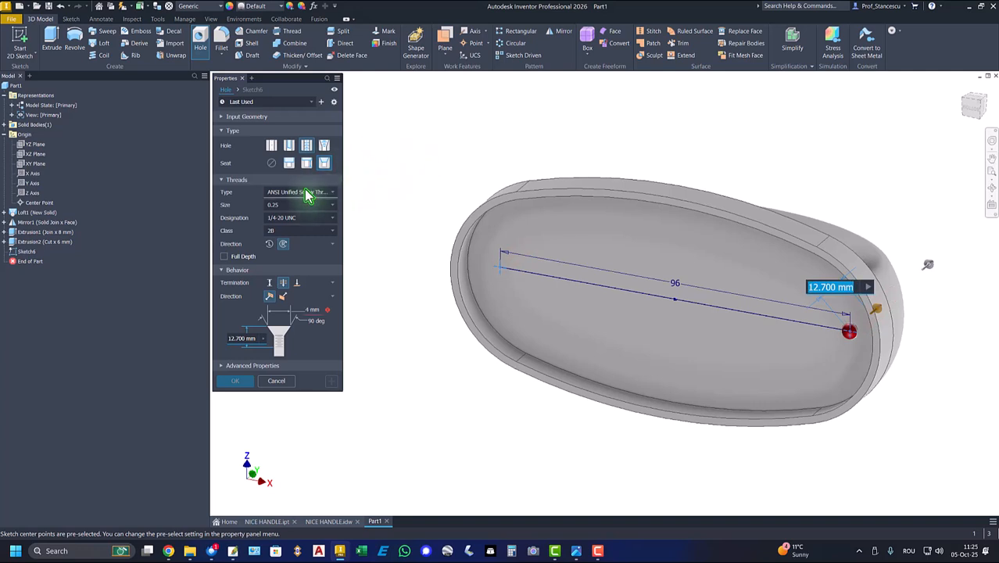
pyautogui.click(306, 193)
pyautogui.click(286, 225)
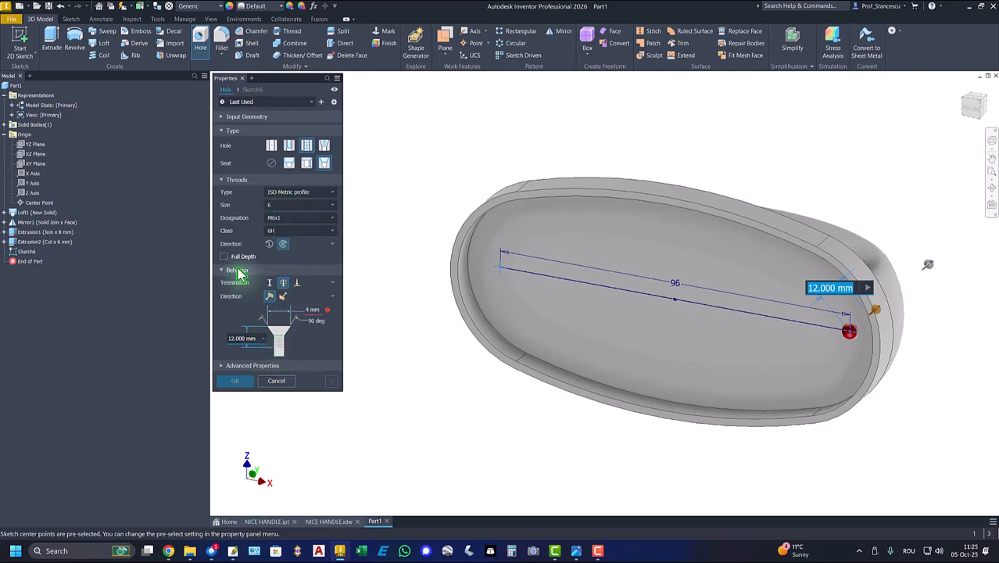
pyautogui.click(225, 257)
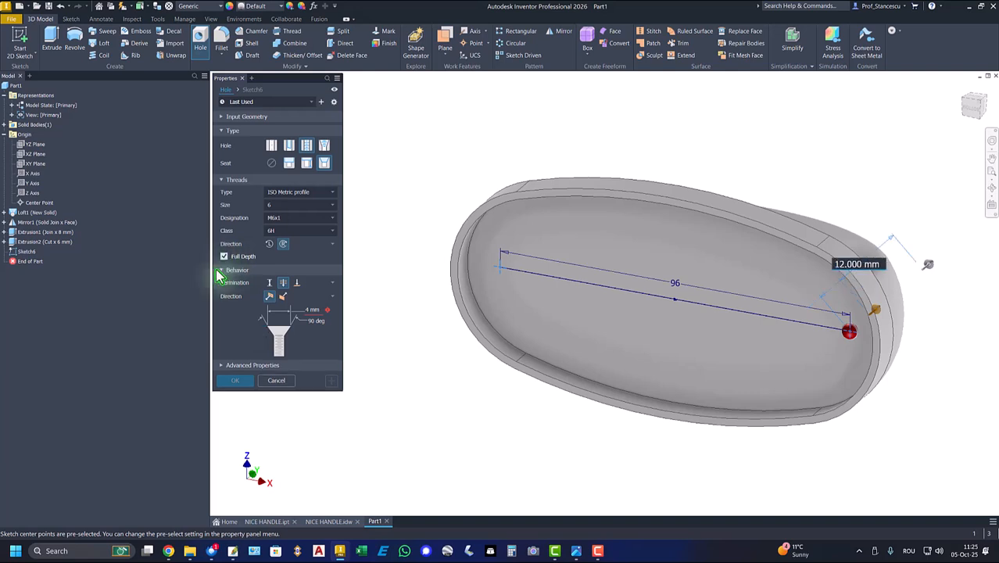
pyautogui.click(225, 257)
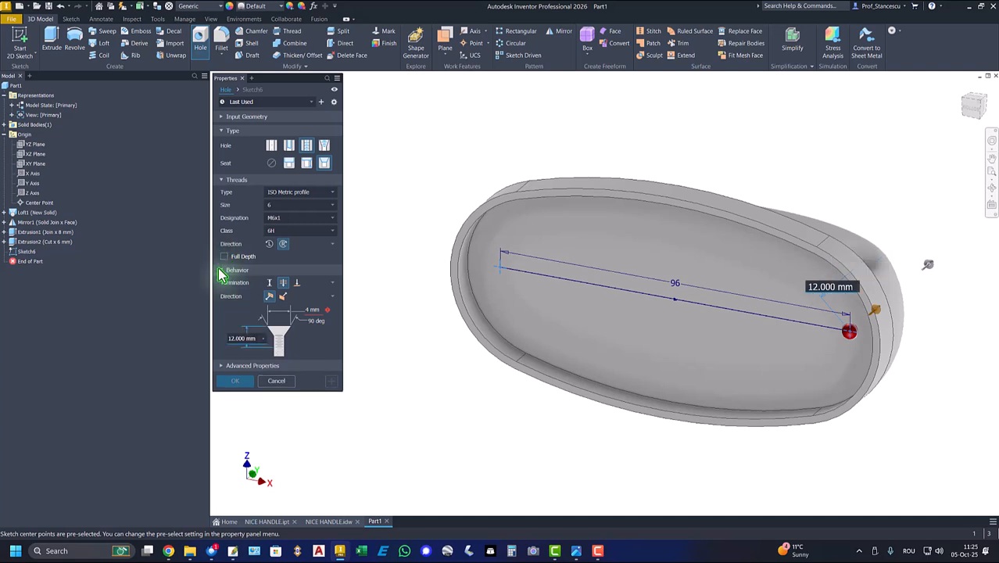
# Create the holes with distance termination, a 6 mm countersink diameter, 10 mm thread depth and 12 mm hole depth
pyautogui.click(269, 283)
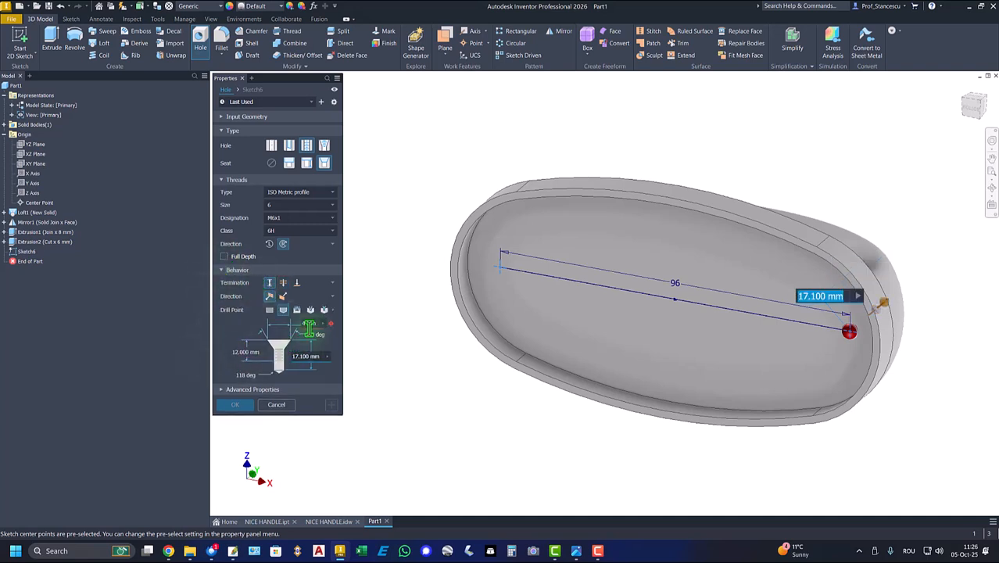
pyautogui.click(310, 322)
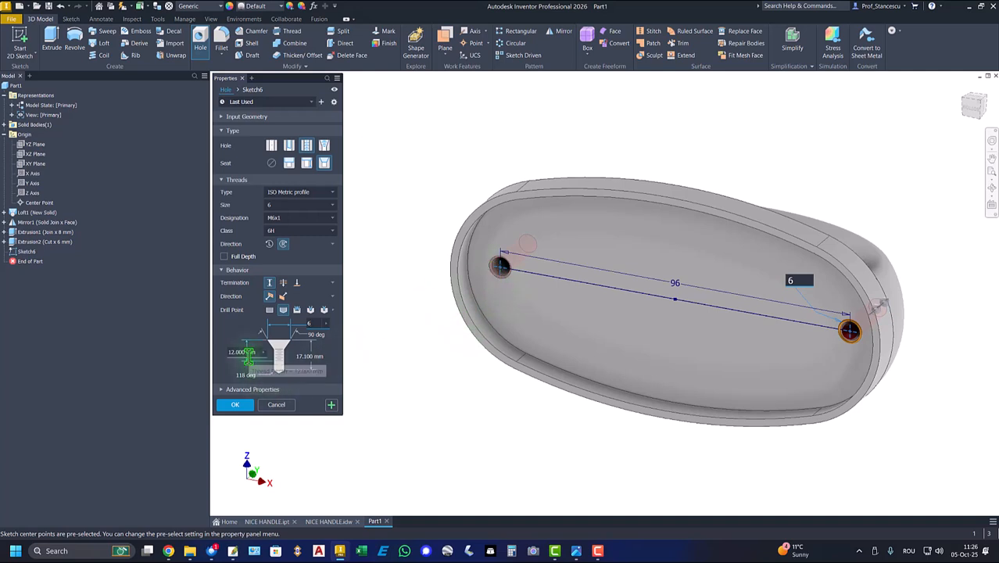
pyautogui.click(244, 353)
pyautogui.write('10')
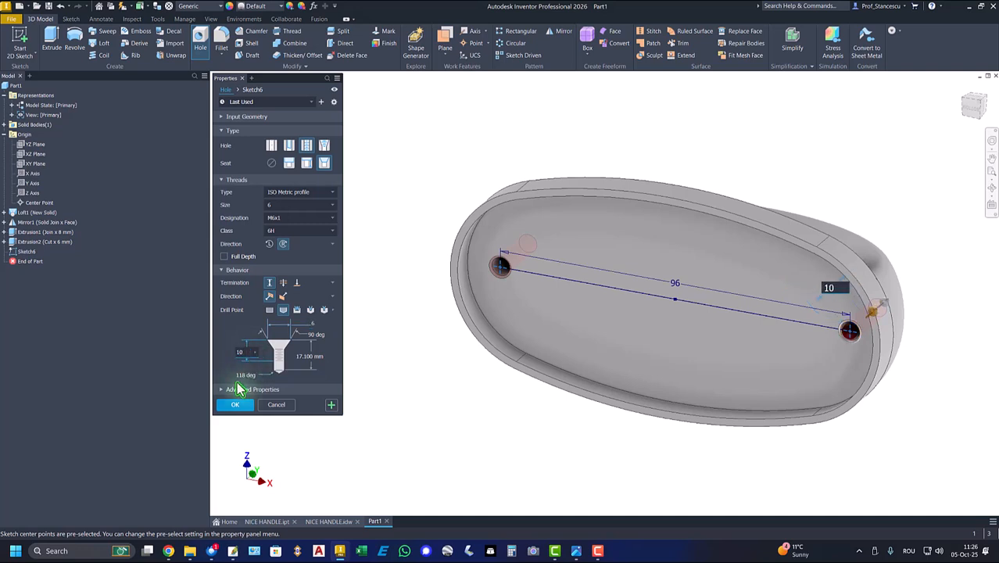
pyautogui.click(307, 356)
pyautogui.write('12')
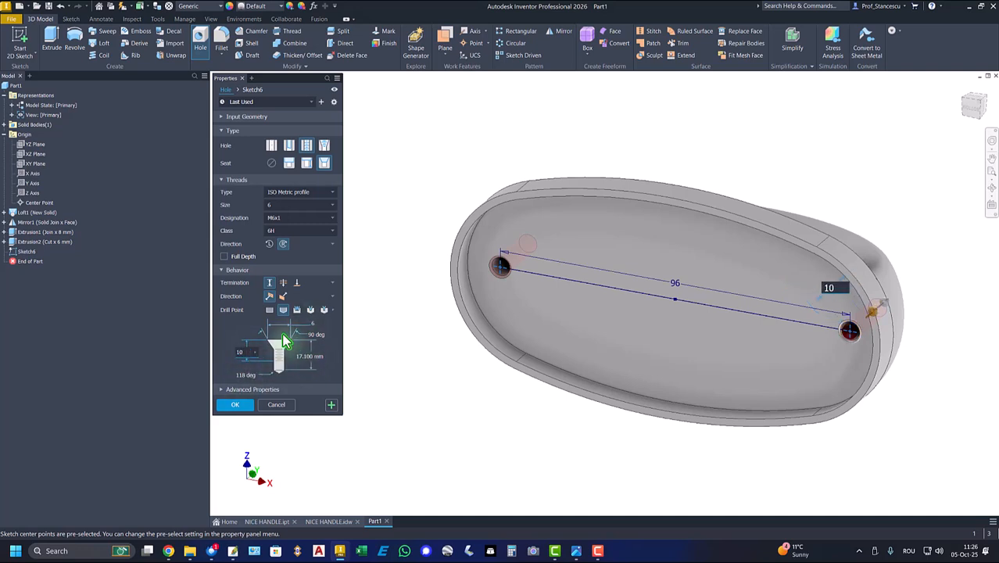
pyautogui.click(237, 406)
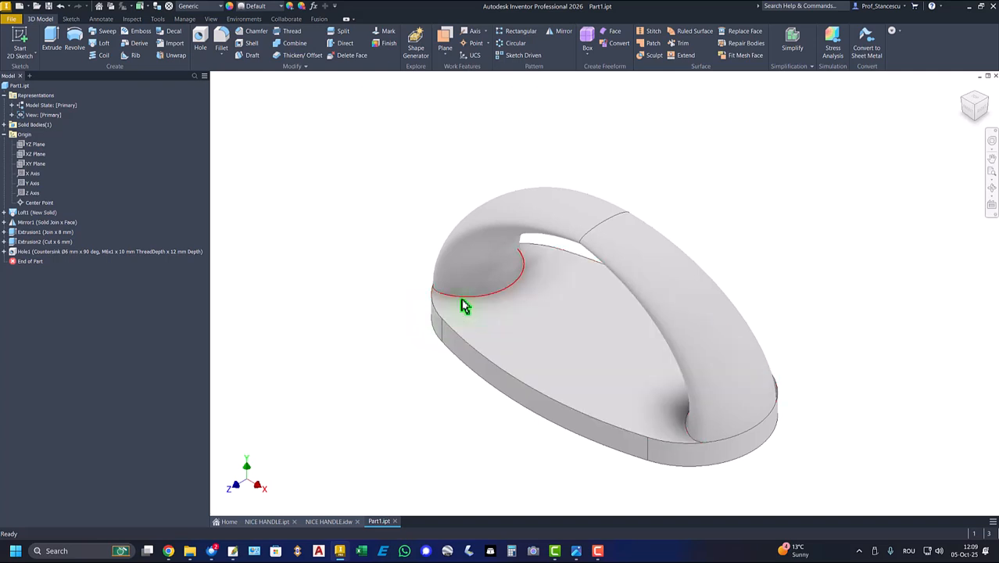
# Fillet the edges where the grip meets the base and both long upper edges of the base with a 2 mm radius
pyautogui.click(473, 293)
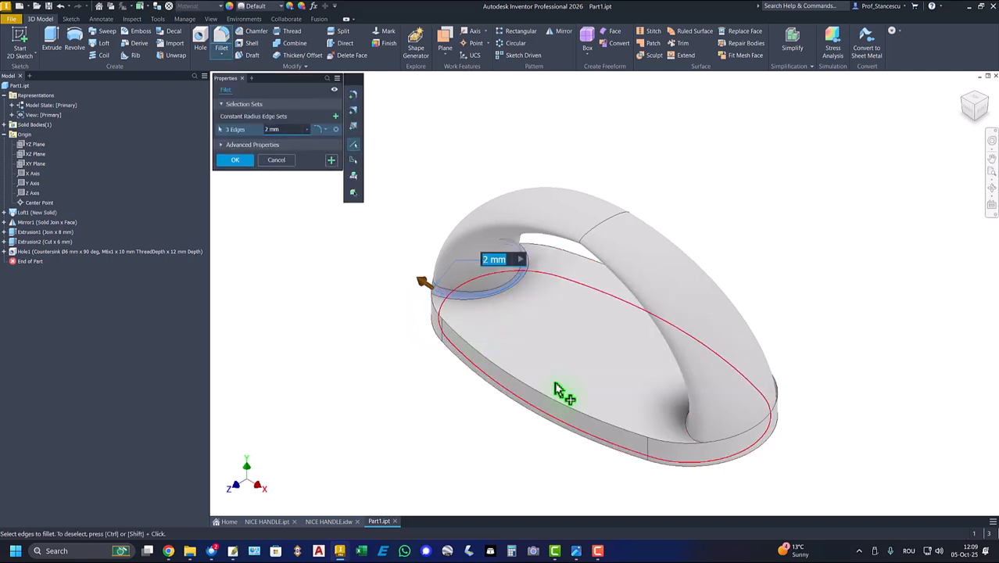
pyautogui.click(689, 426)
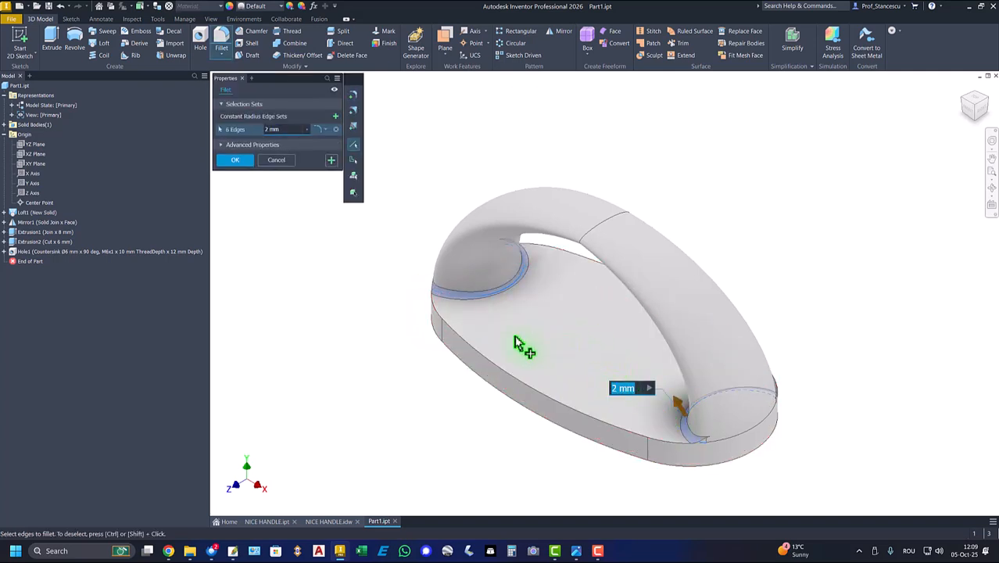
pyautogui.click(497, 370)
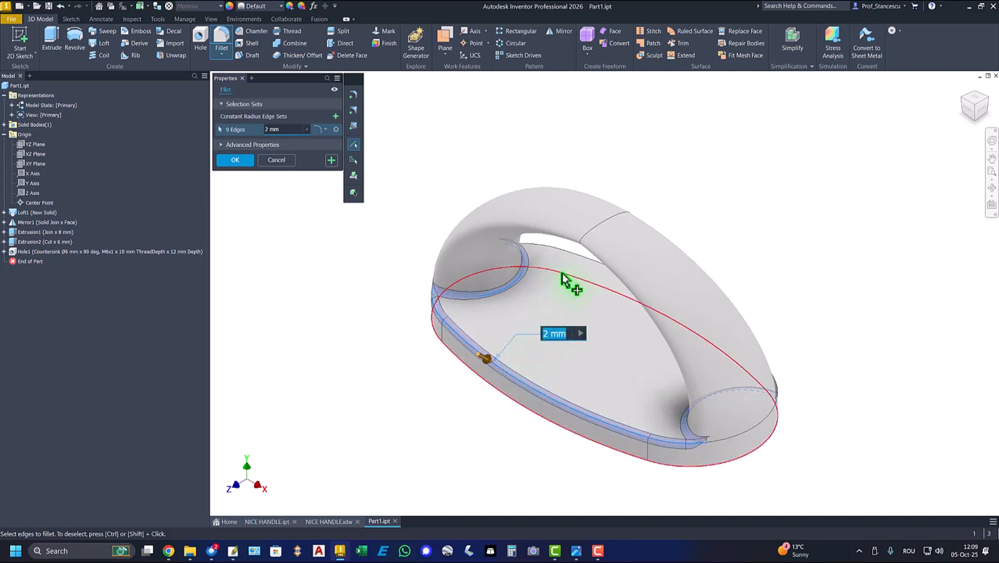
pyautogui.click(572, 260)
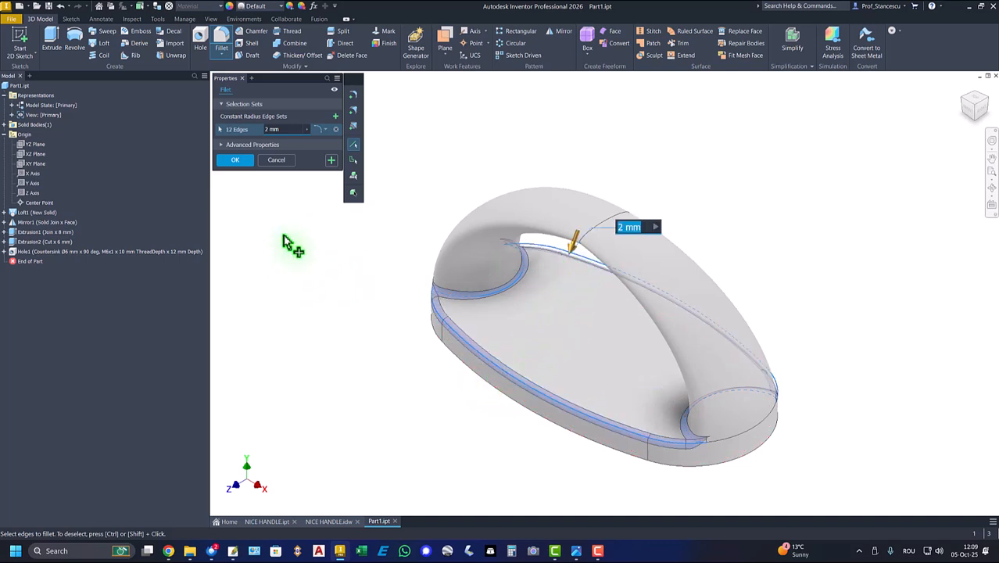
pyautogui.click(331, 159)
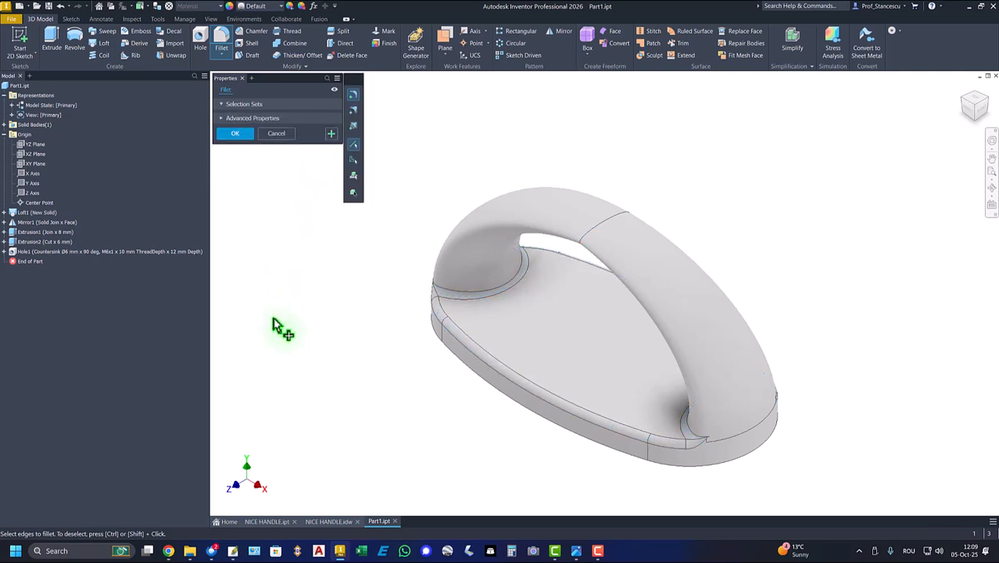
pyautogui.keyDown('shift'); pyautogui.moveTo(282, 344); pyautogui.dragTo(633, 249, button='middle'); pyautogui.keyUp('shift')
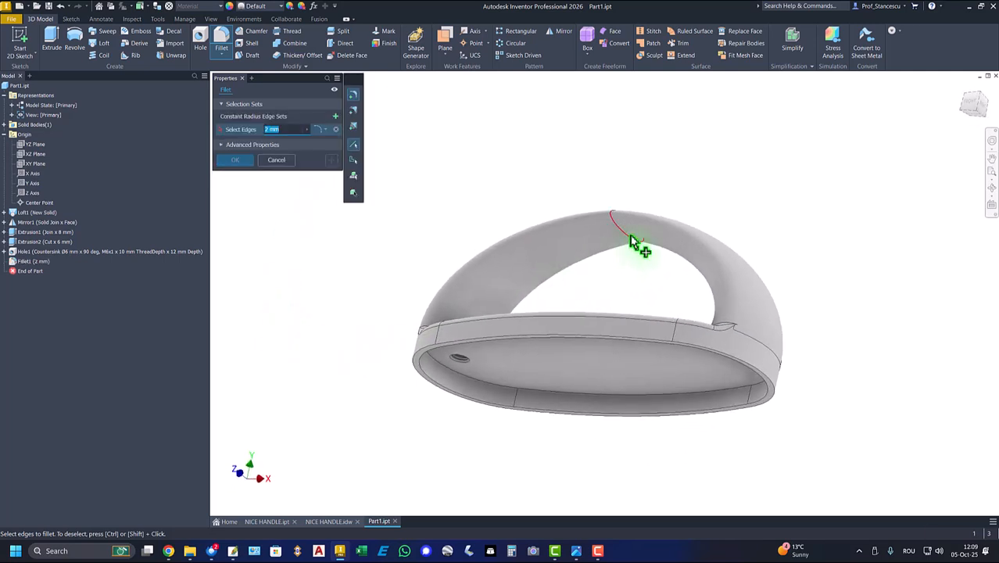
# Try a 30 mm radius fillet on the inner edge at the middle of the grip and return to the home view
pyautogui.click(630, 236)
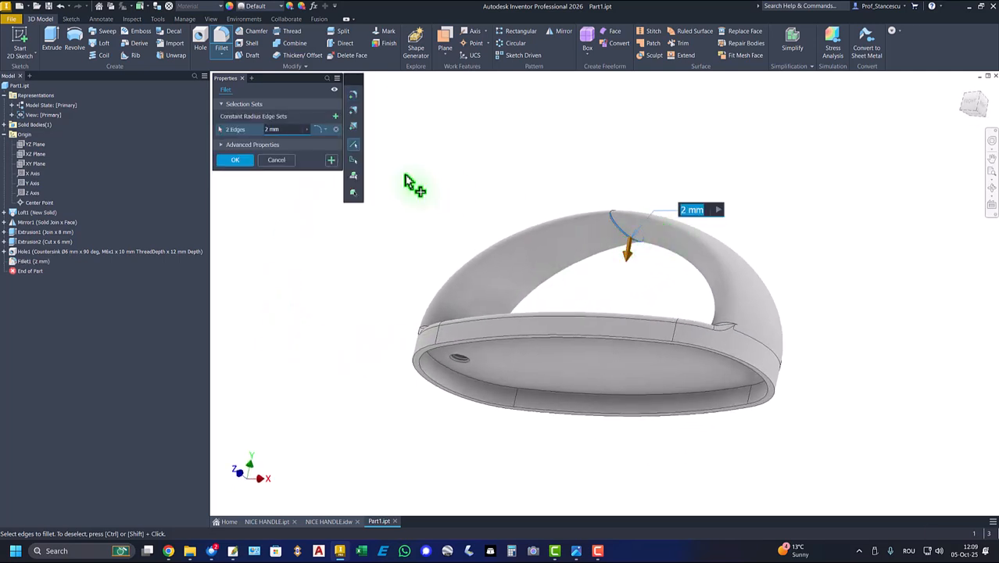
pyautogui.press('Return')
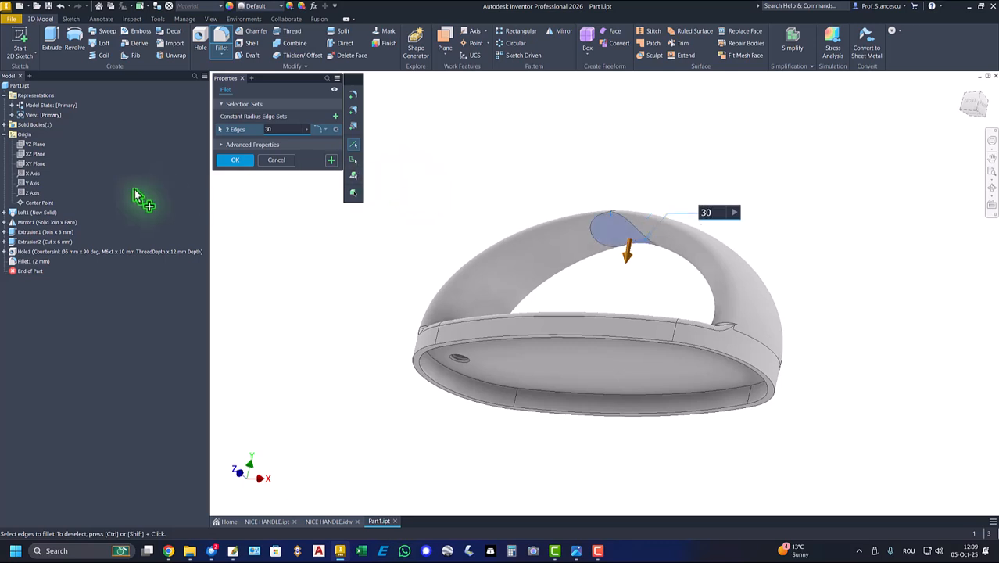
pyautogui.click(236, 160)
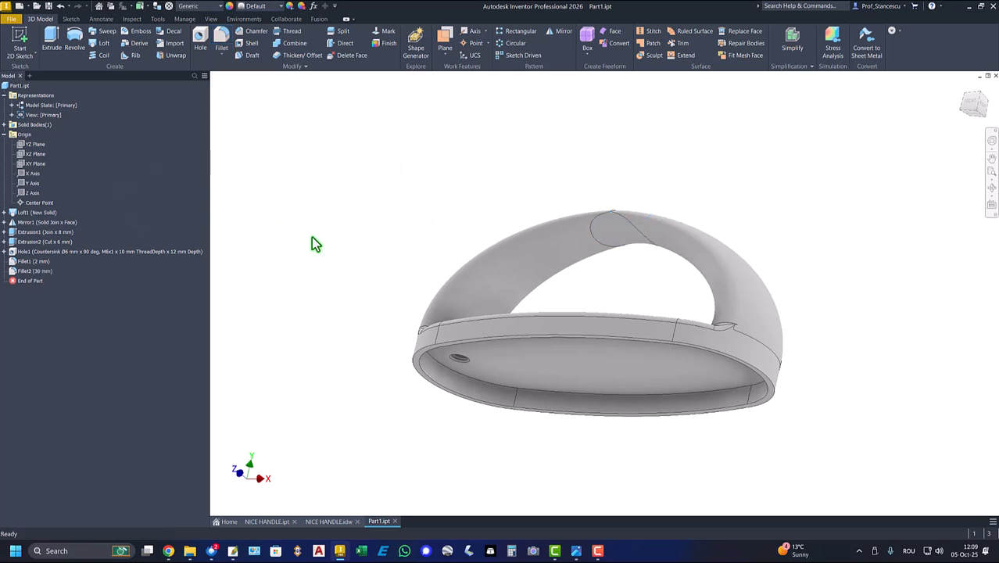
pyautogui.press('F6')
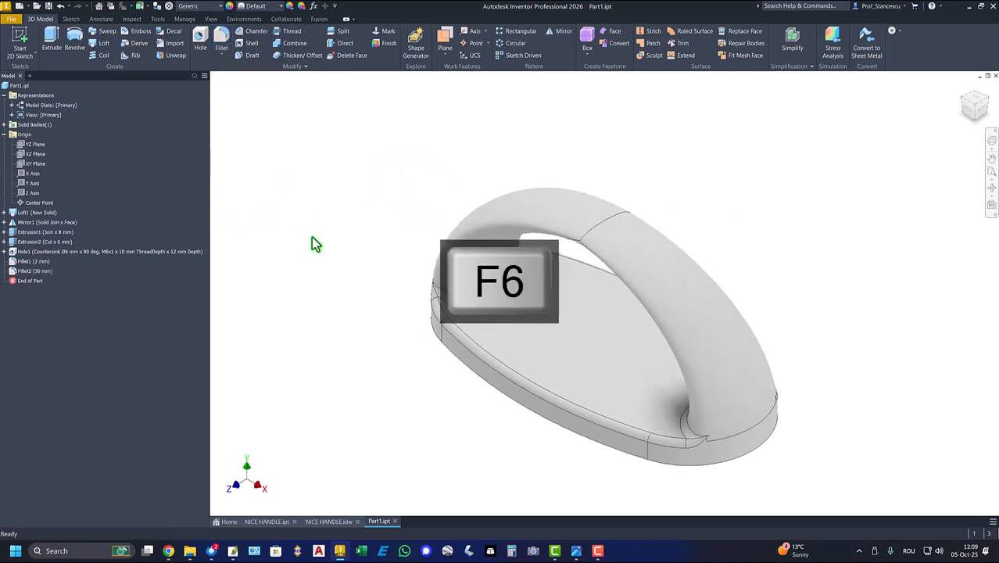
# Collapse the Origin and Representations folders, then copy the part's volume with its unit from the physical iProperties
pyautogui.click(3, 134)
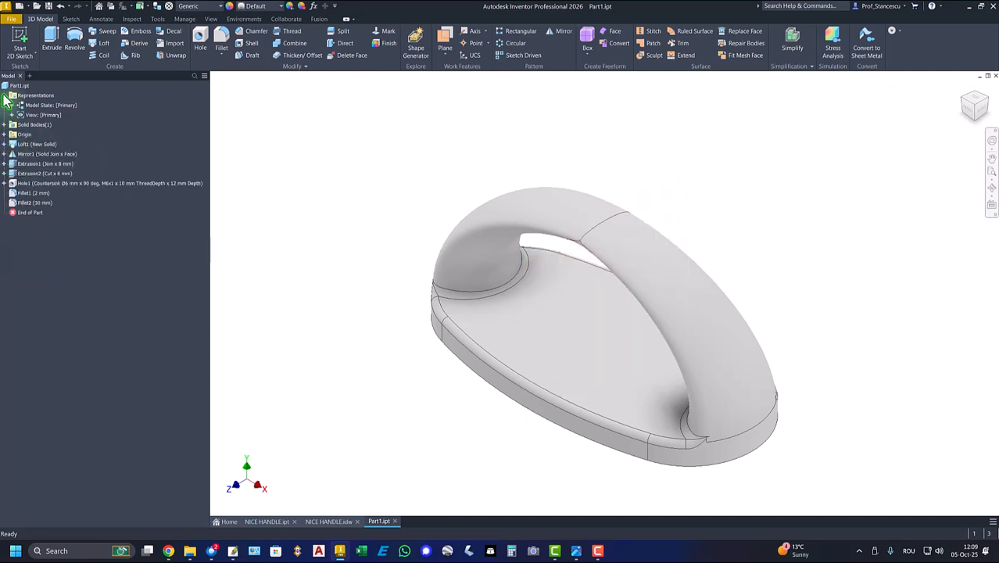
pyautogui.click(4, 95)
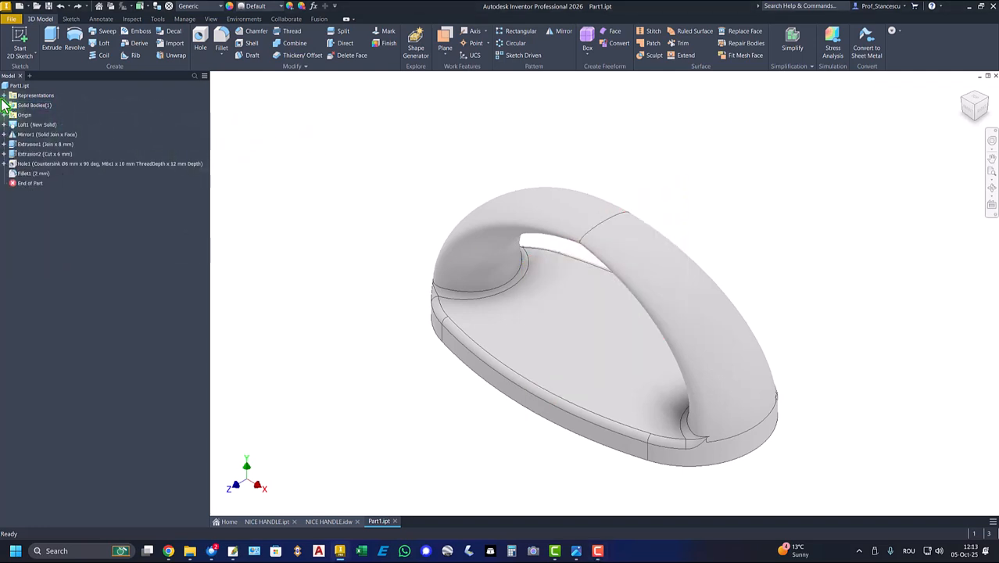
pyautogui.click(5, 85)
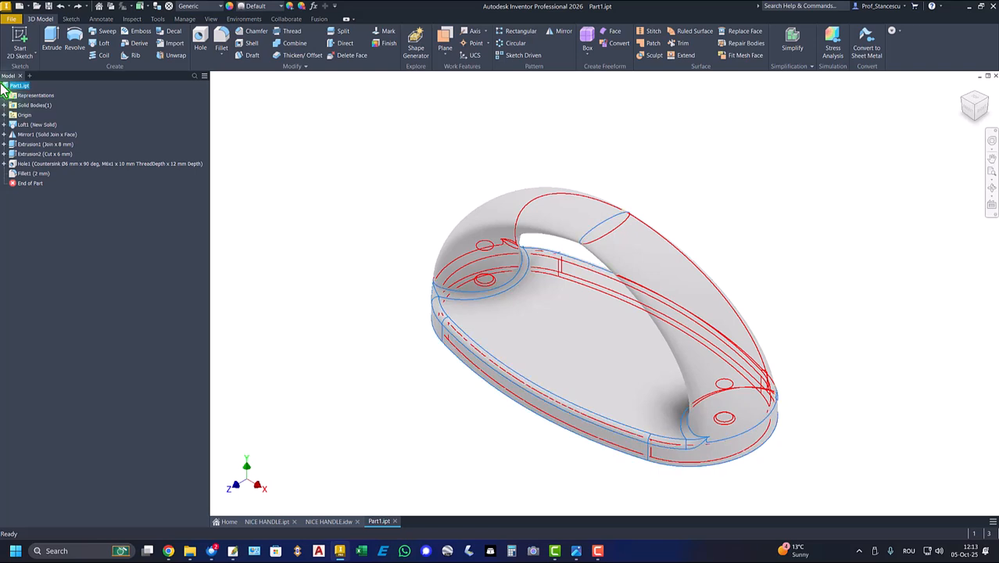
pyautogui.rightClick(9, 88)
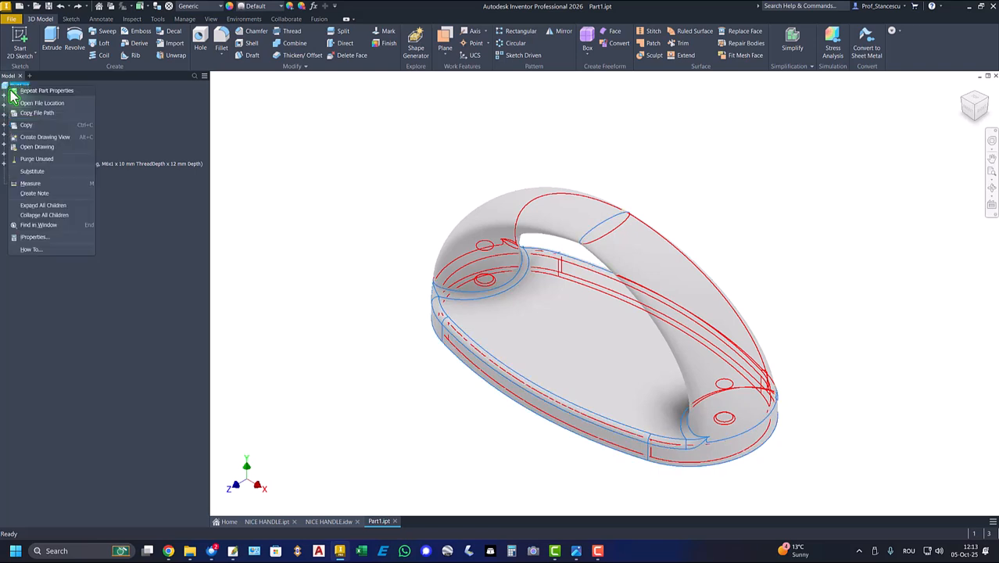
pyautogui.click(31, 242)
pyautogui.click(526, 138)
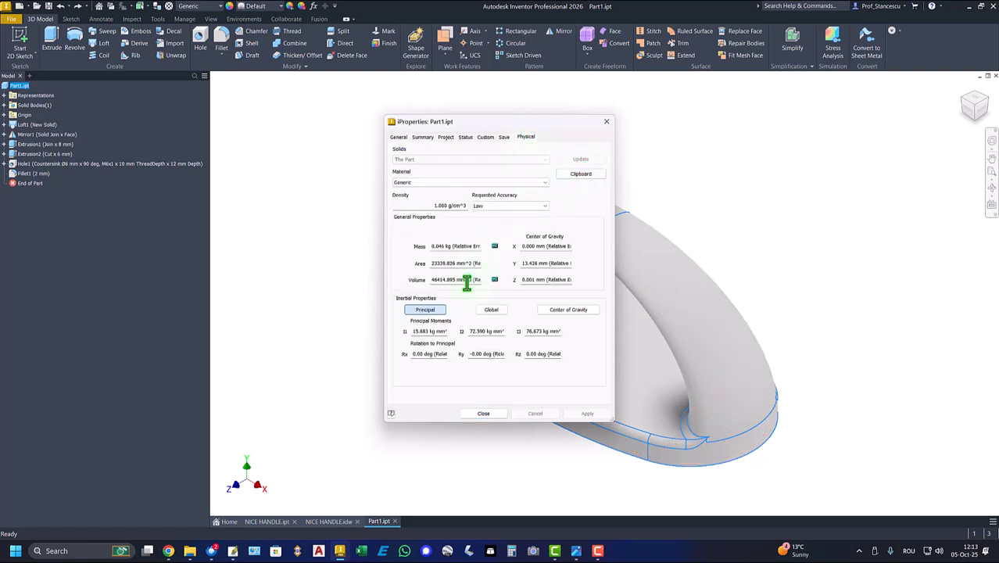
pyautogui.moveTo(470, 283); pyautogui.dragTo(352, 278)
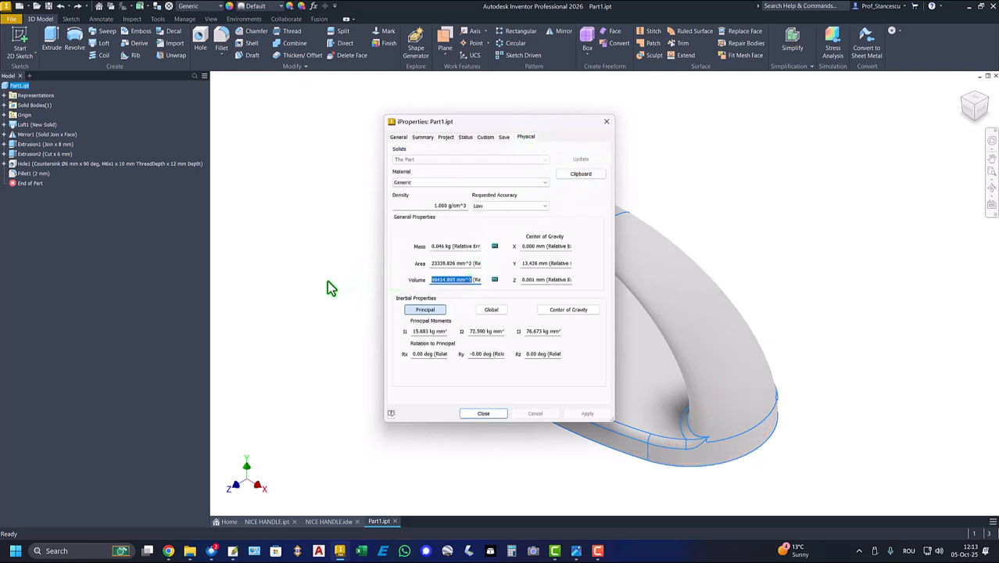
pyautogui.hotkey('ctrl', 'c')
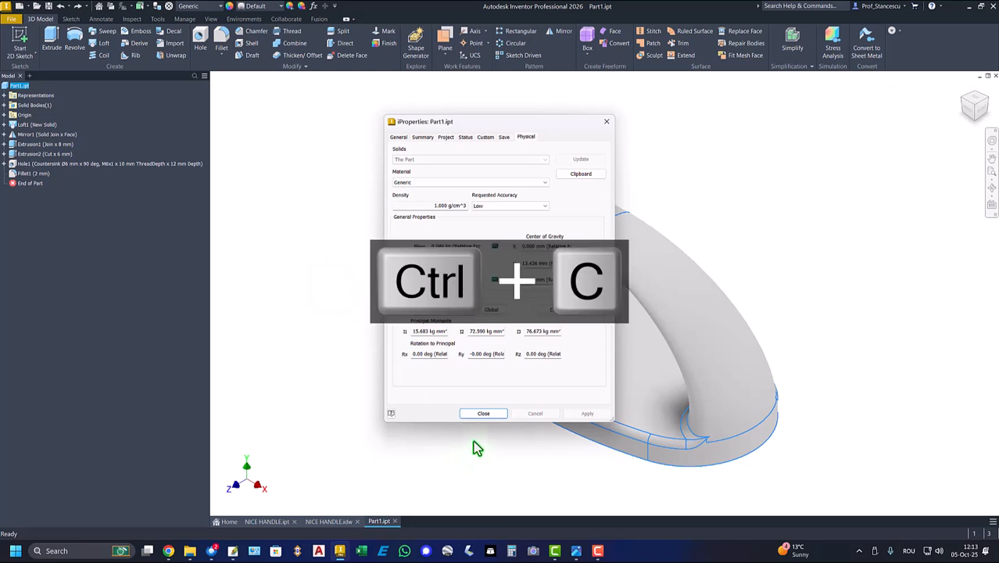
pyautogui.click(480, 414)
# Replace the volume value in the NICE HANDLE.idw note below the isometric view with the copied 46414.895 mm^3
pyautogui.click(329, 521)
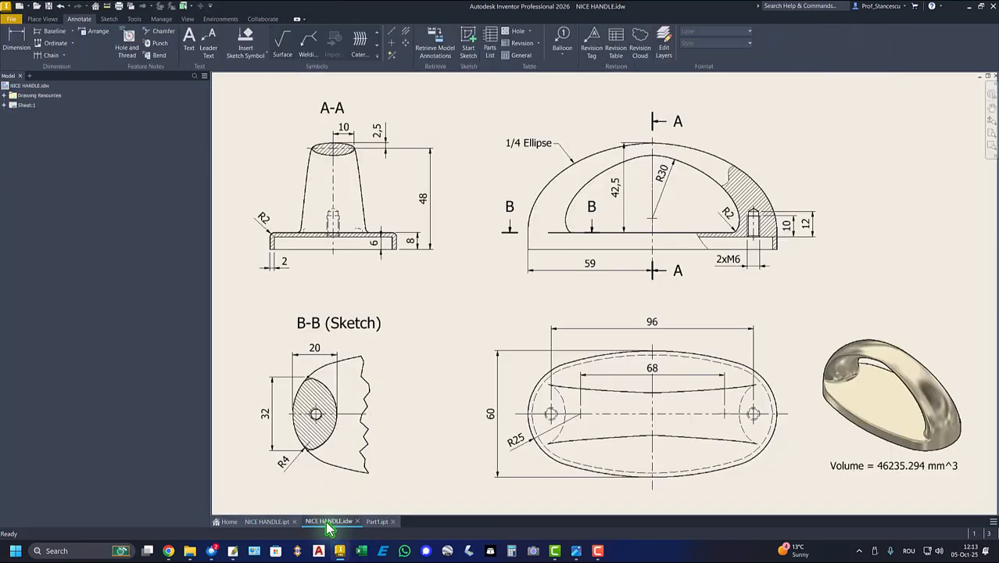
pyautogui.doubleClick(912, 465)
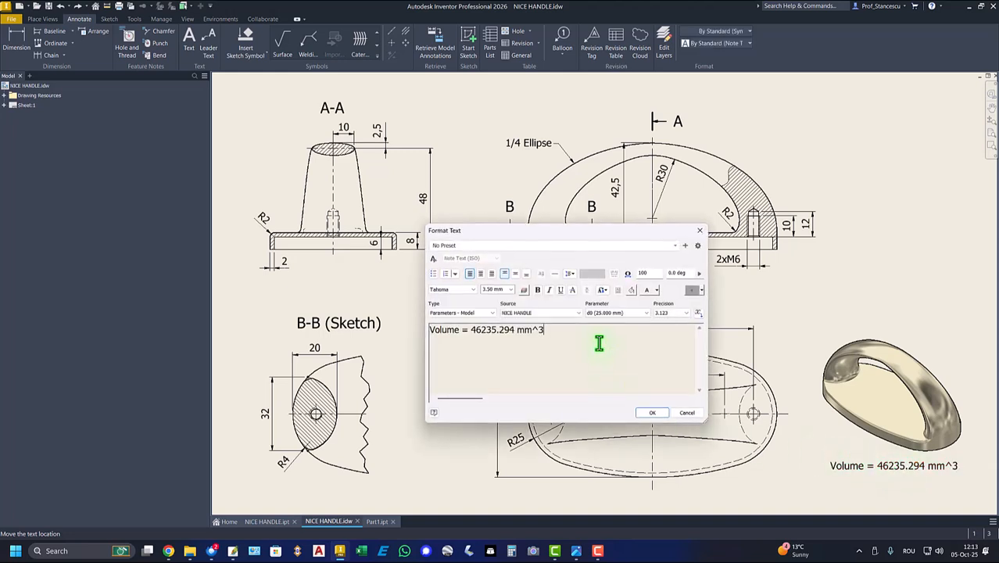
pyautogui.press('Return')
pyautogui.hotkey('ctrl', 'v')
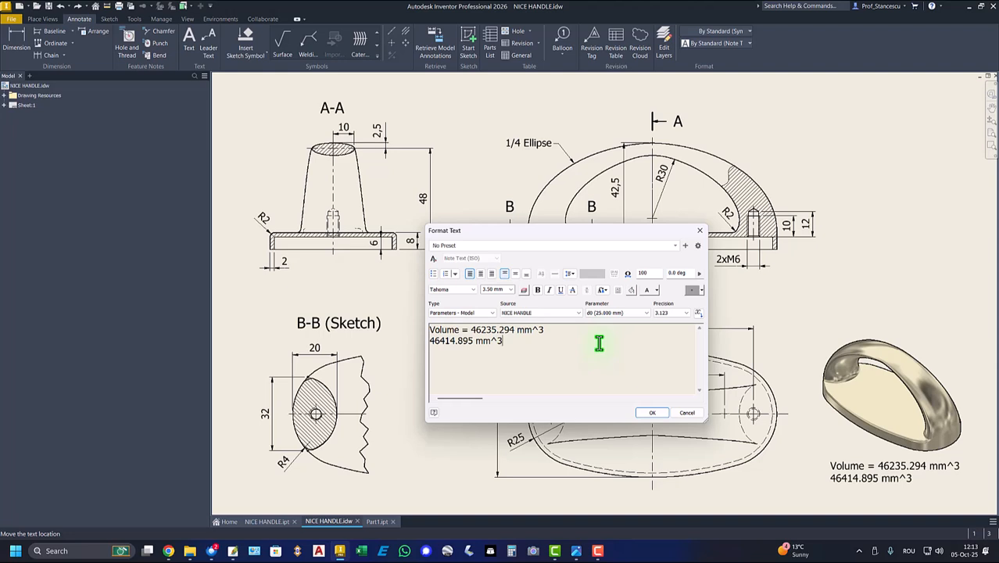
pyautogui.press('Up')
pyautogui.hotkey('ctrl', 'Left')
pyautogui.hotkey('shift', 'End')
pyautogui.press('Delete')
pyautogui.press('Delete')
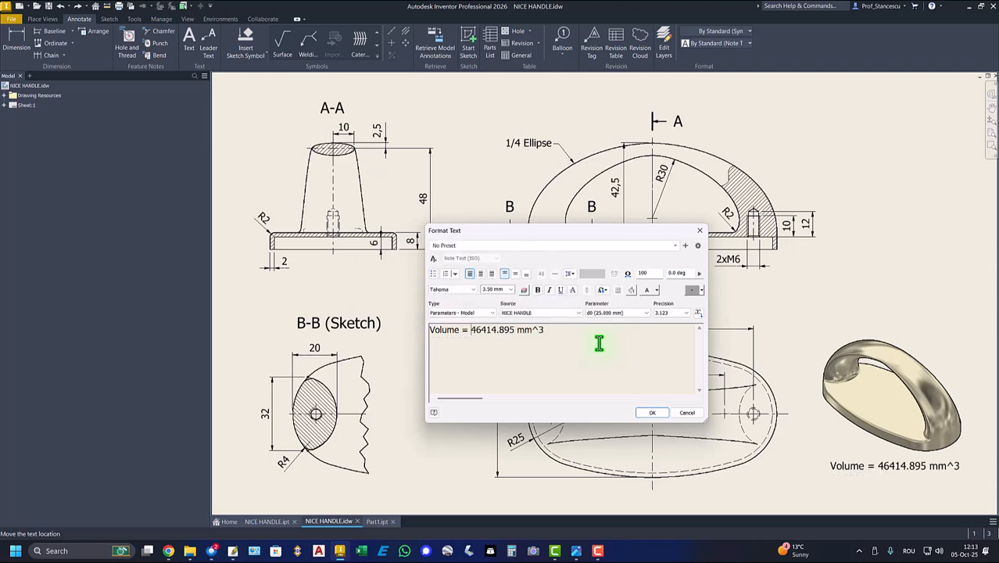
pyautogui.click(652, 413)
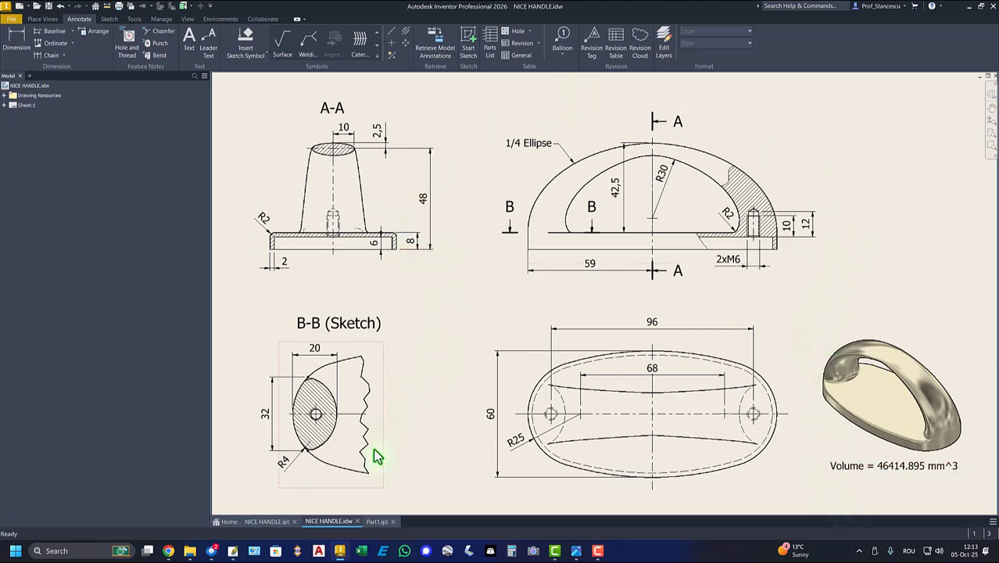
# Assign the ABS Plastic material to Part1 and override its appearance with Nickel
pyautogui.click(378, 521)
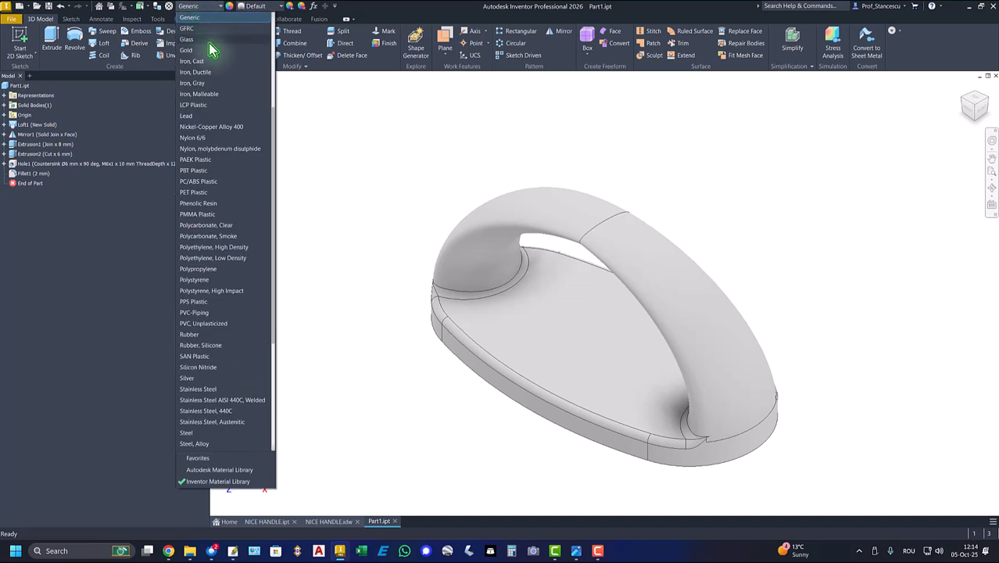
pyautogui.scroll(5, 209, 40)
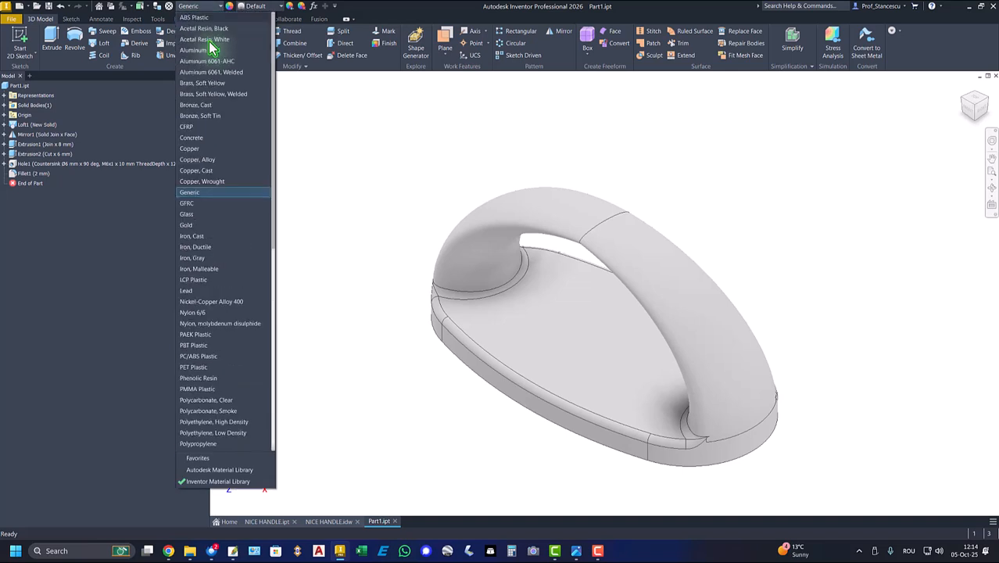
pyautogui.click(195, 23)
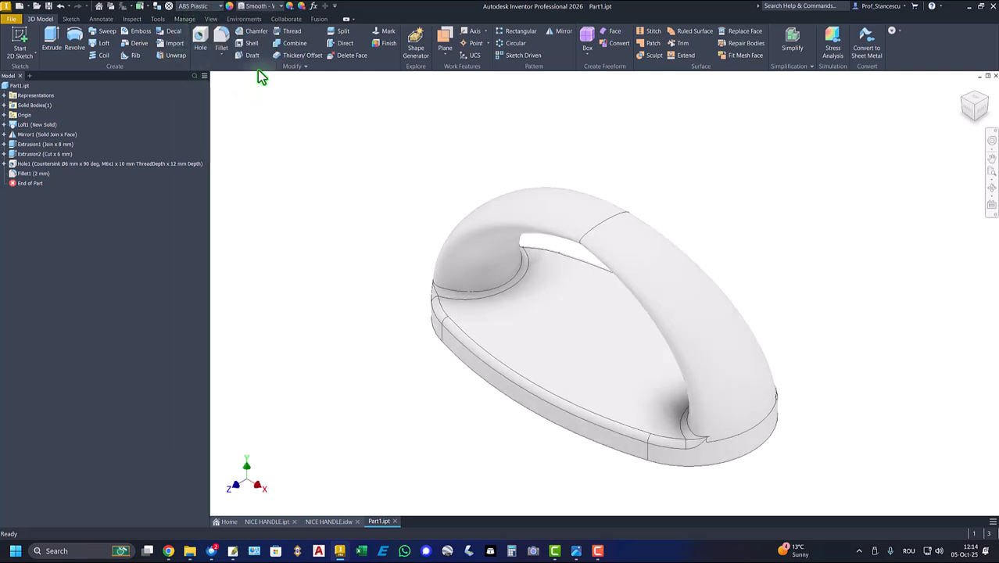
pyautogui.click(263, 7)
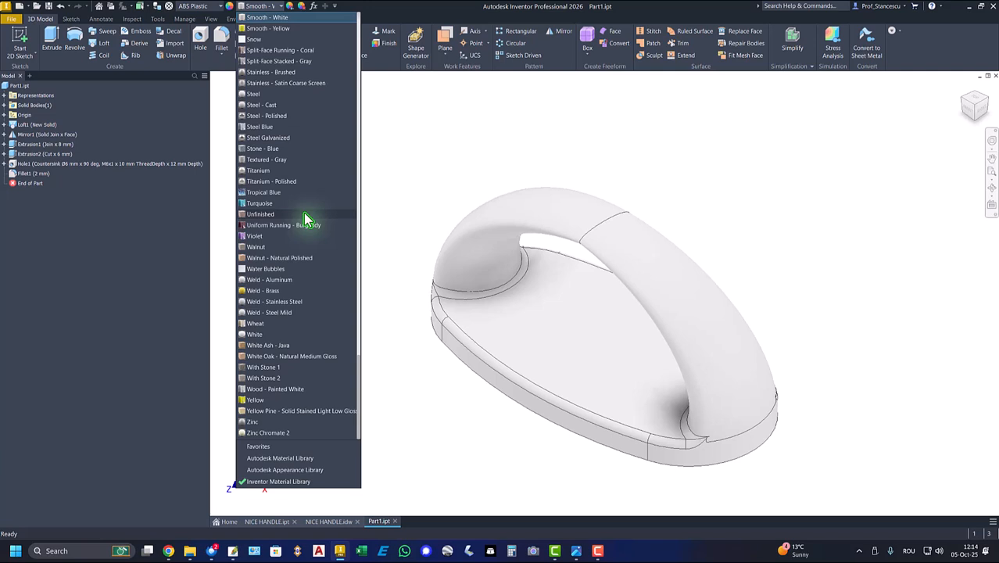
pyautogui.scroll(13, 262, 63)
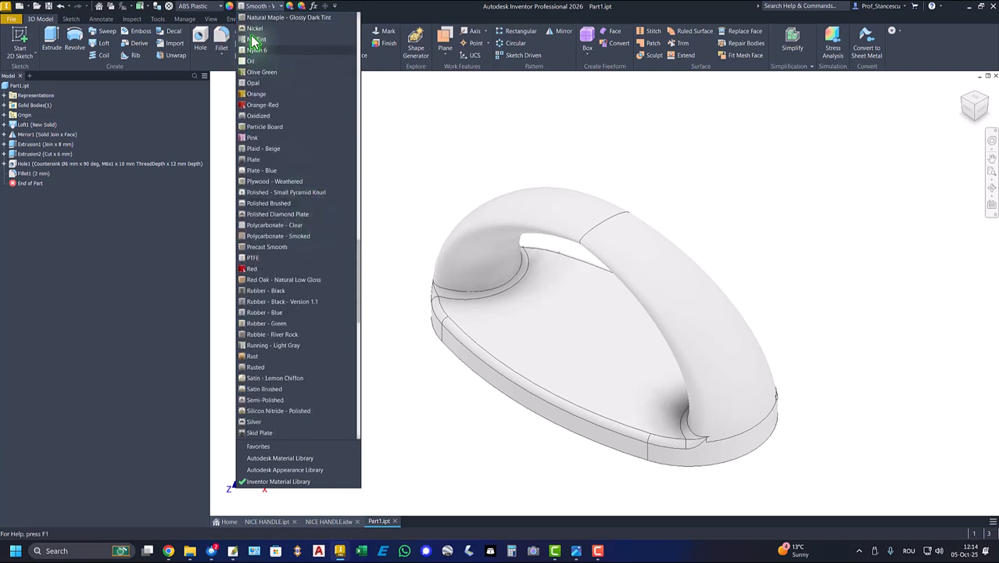
pyautogui.click(256, 39)
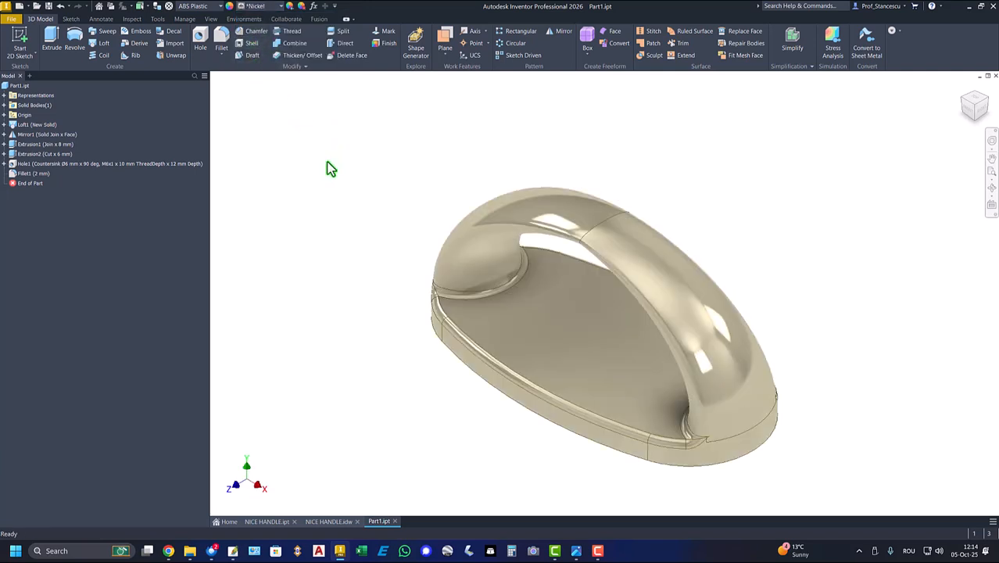
# Set the lighting style to Default Lights and the visual style to Shaded without edges
pyautogui.click(211, 18)
pyautogui.click(196, 43)
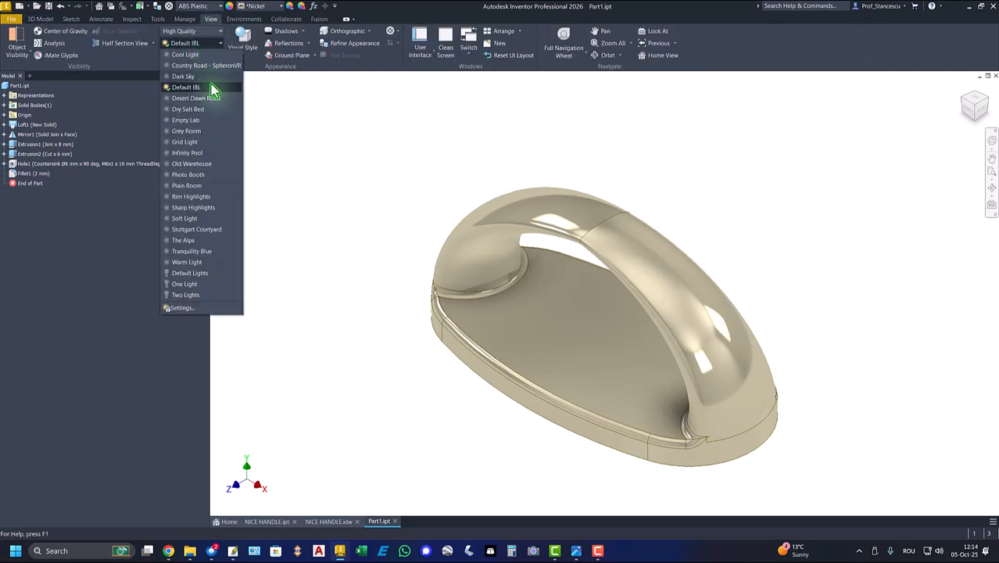
pyautogui.click(196, 273)
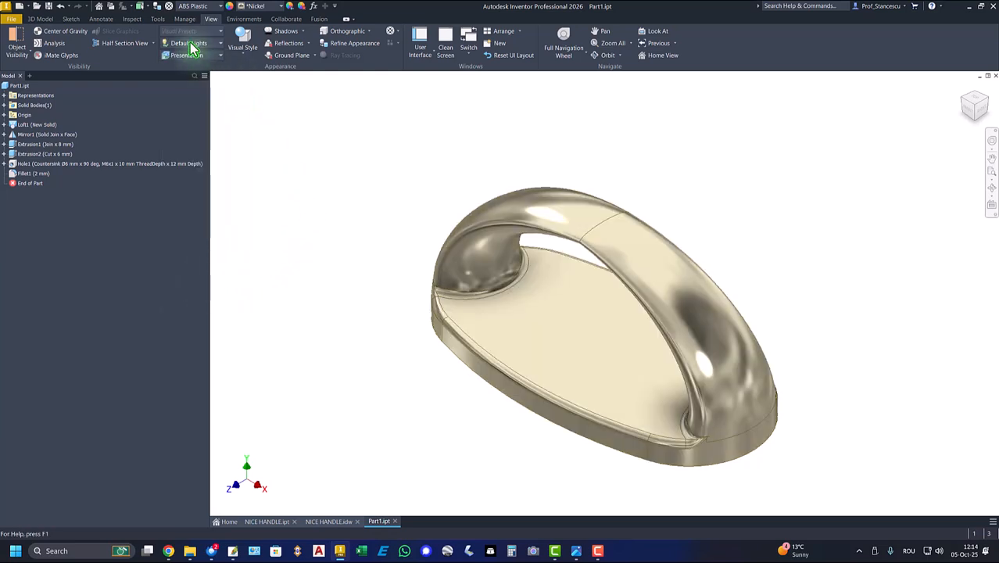
pyautogui.click(247, 49)
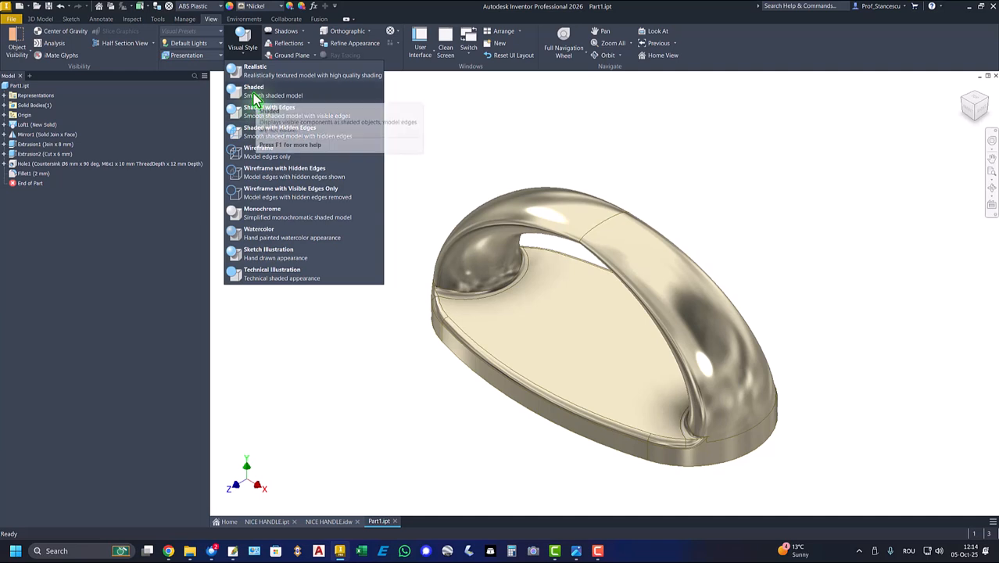
pyautogui.click(252, 110)
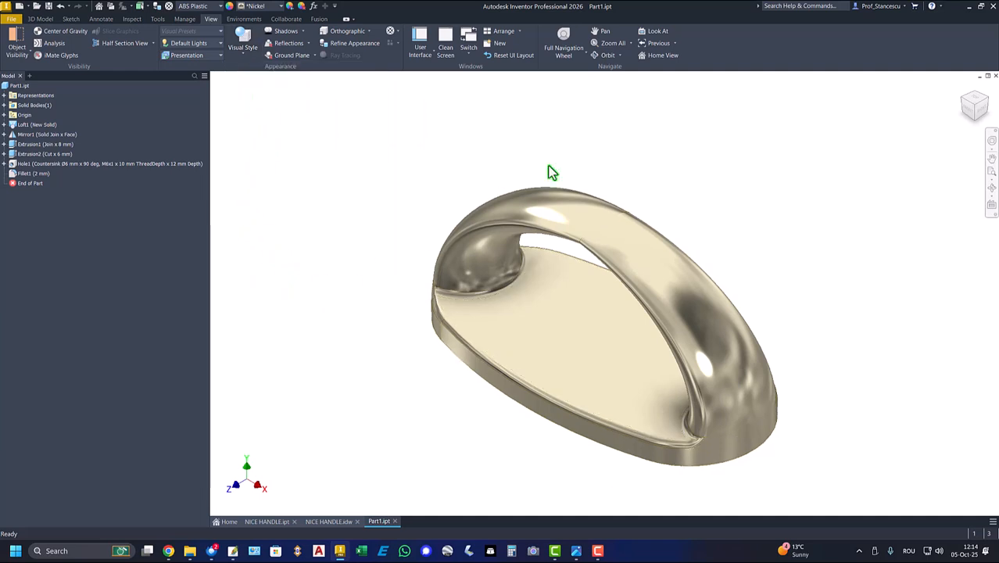